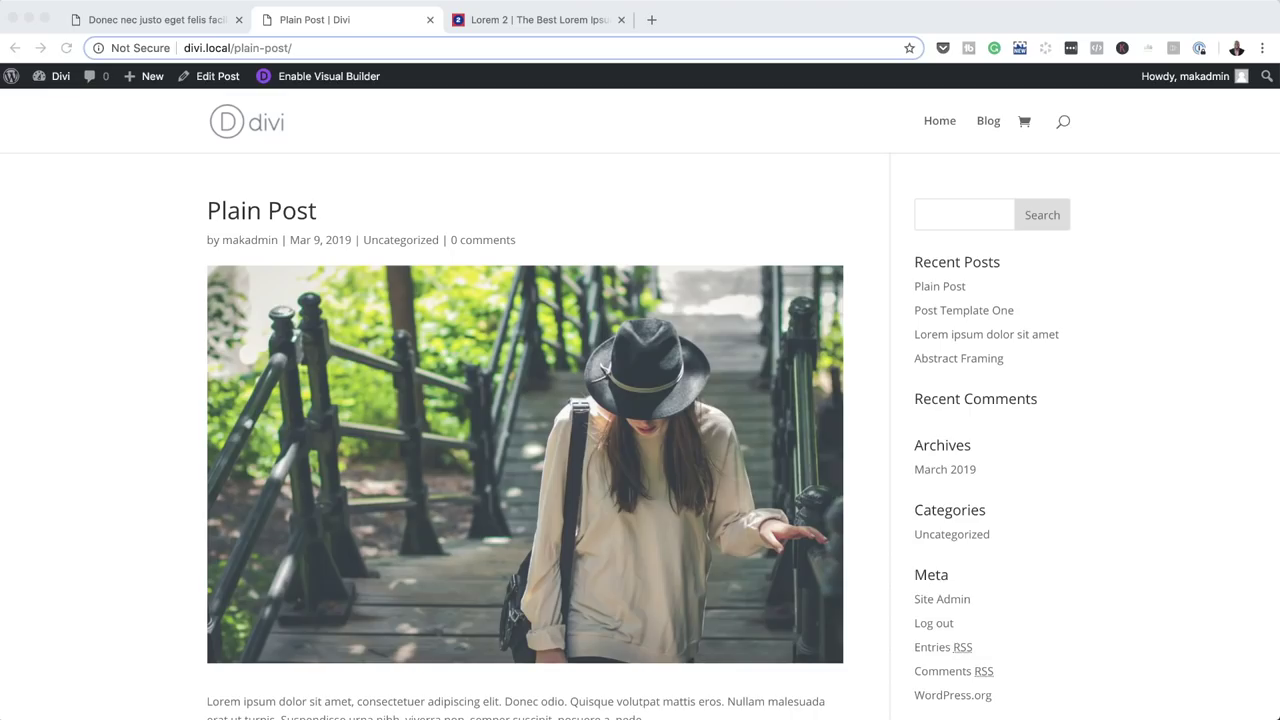
View the finished "Donec nec justo eget felis facilisis" post and the Plain Post for comparison.
click(118, 19)
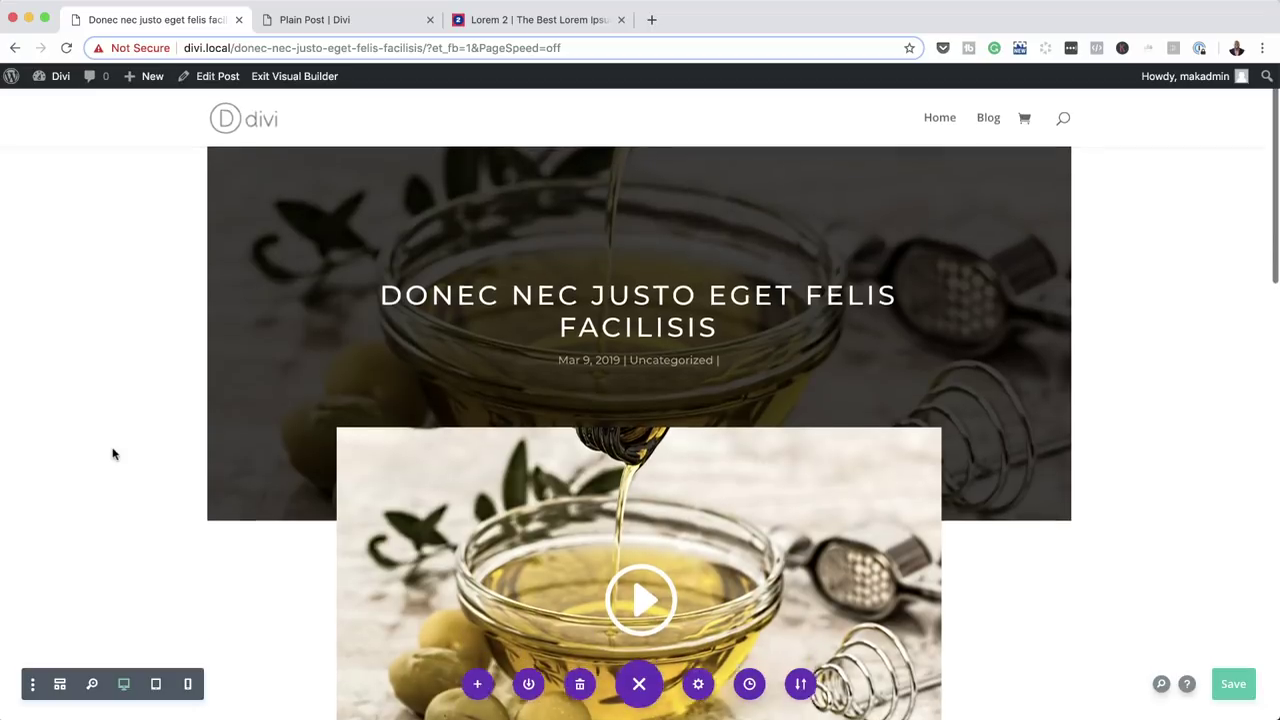
click(368, 22)
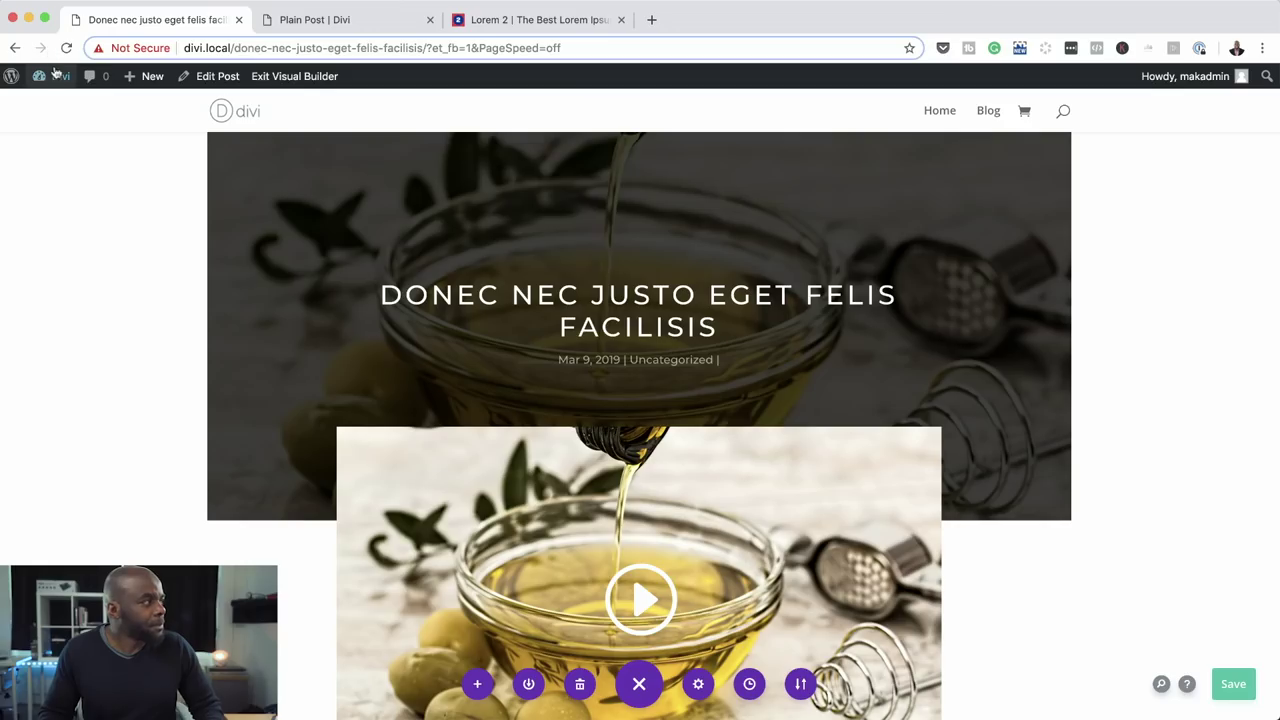
Open the WordPress dashboard in a separate browser tab placed first, and start a new post titled "Video Template".
mouse_move(56, 76)
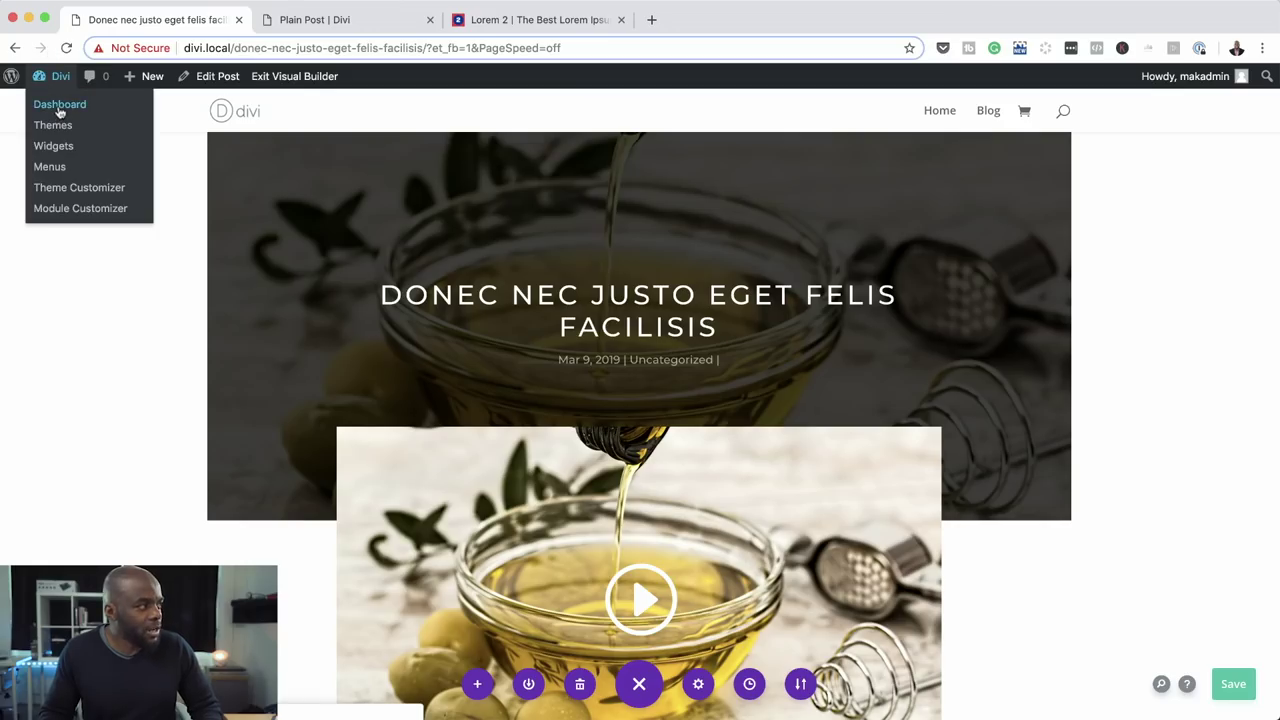
super+click(59, 106)
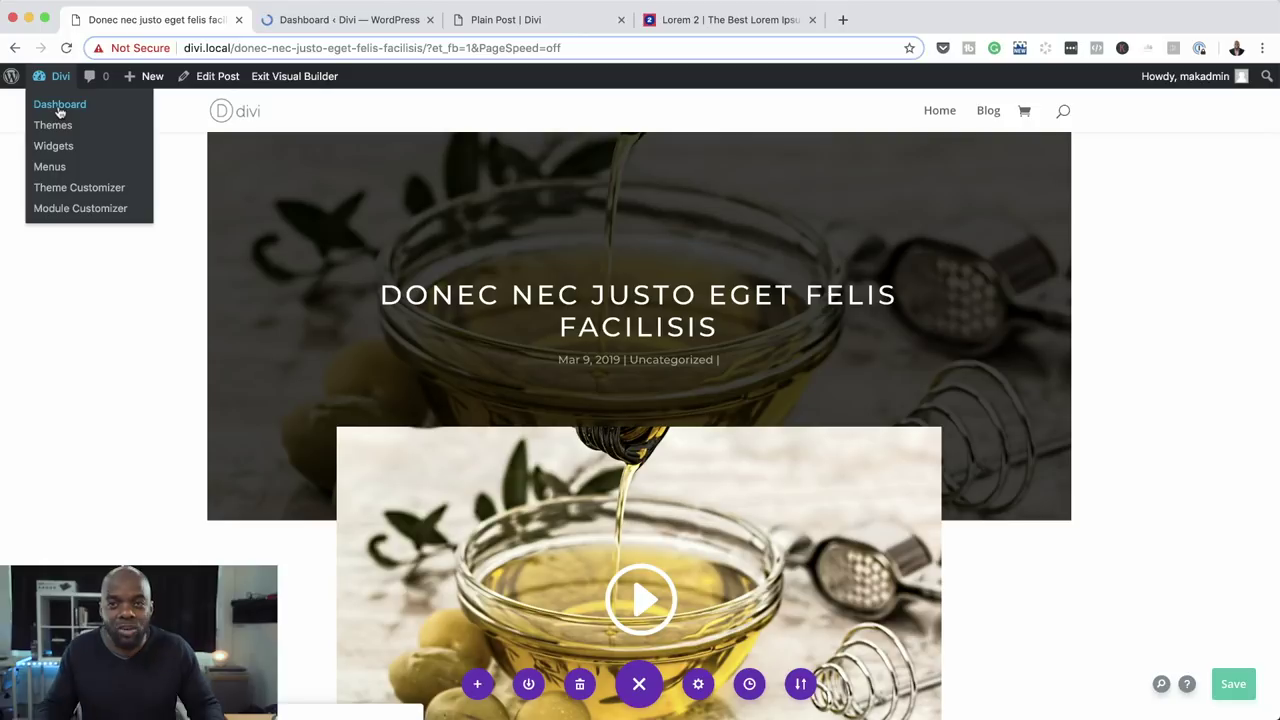
drag(343, 21, 165, 22)
mouse_move(44, 232)
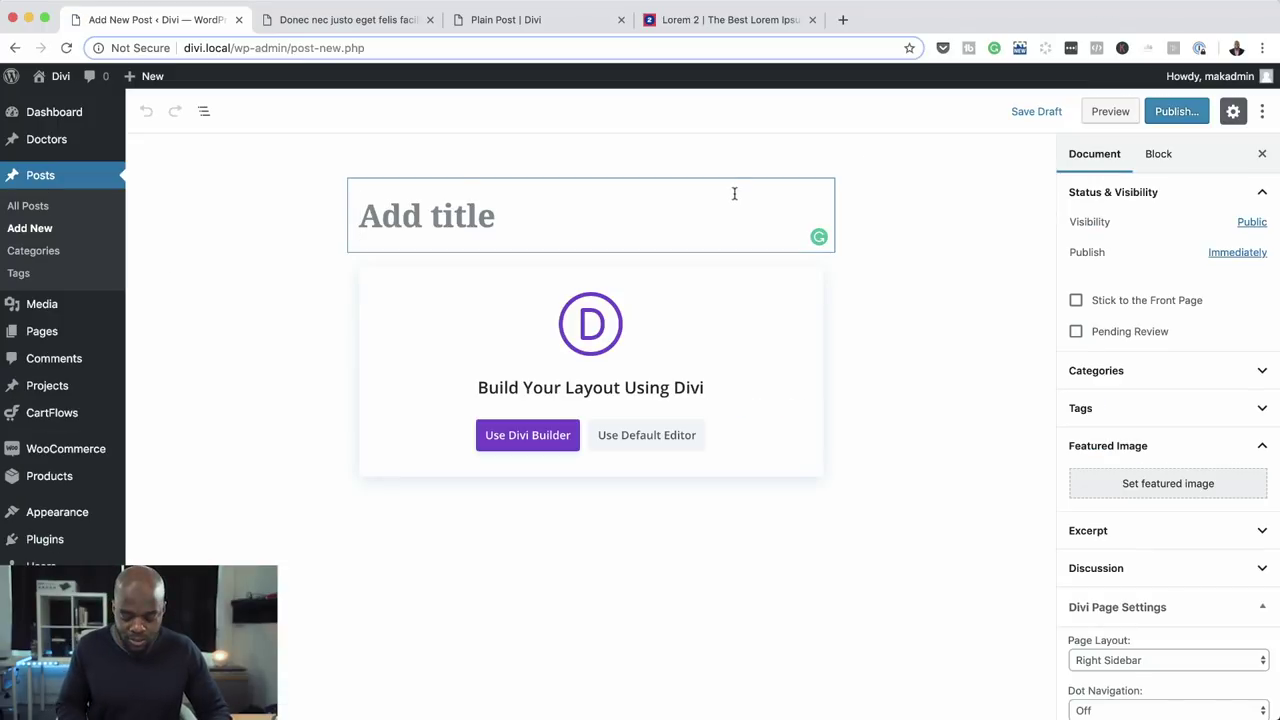
text(Video Template)
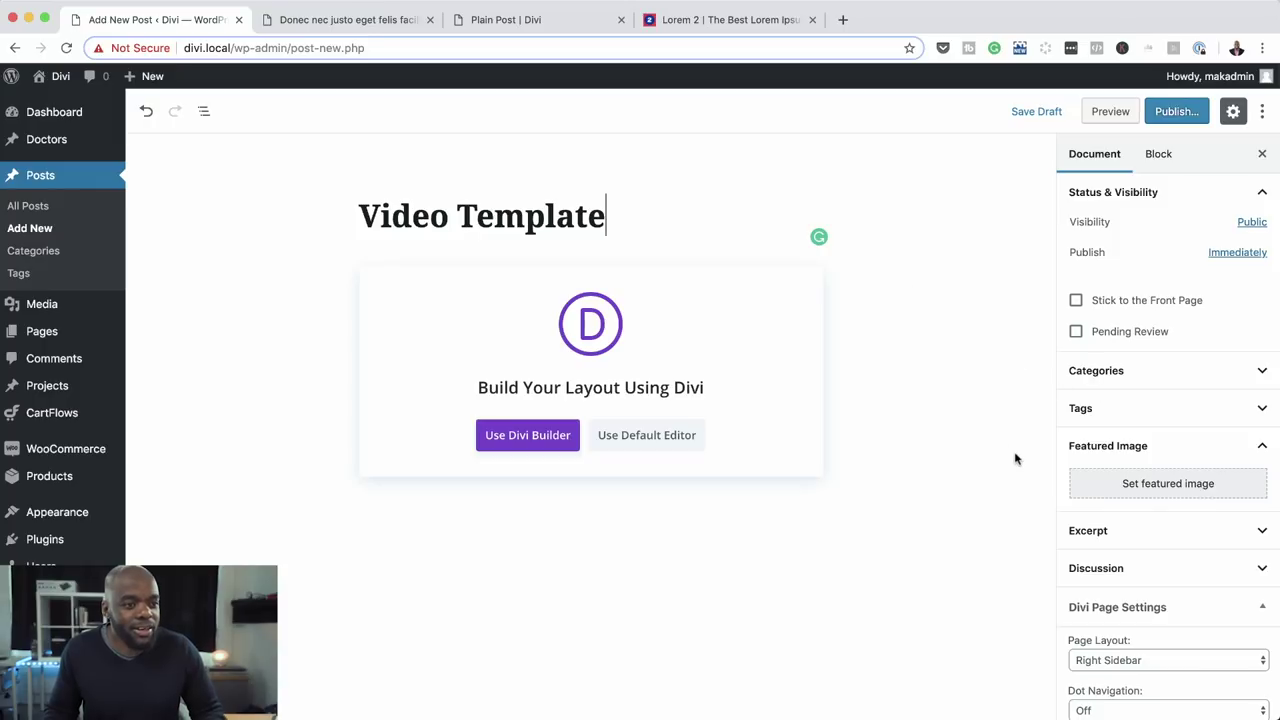
Set the post's Divi page layout to No Sidebar and hide the post title.
scroll(1022, 475, down, 1)
scroll(1143, 611, down, 3)
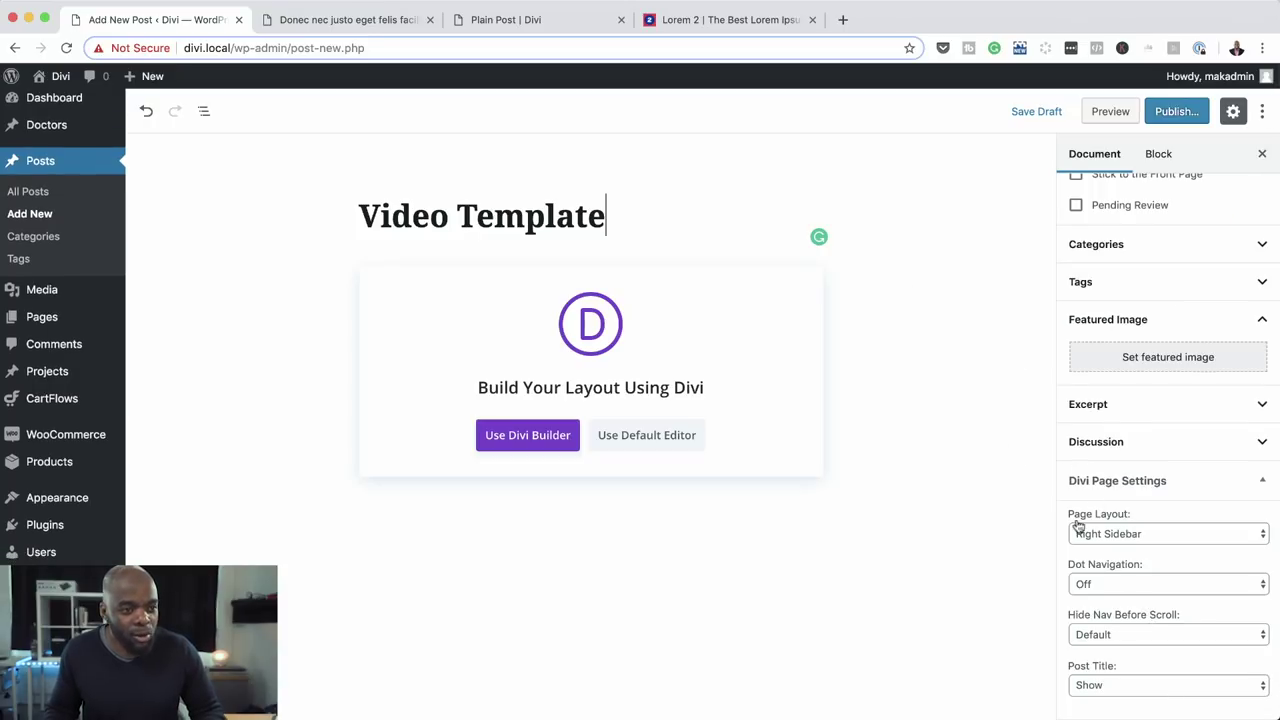
click(1114, 534)
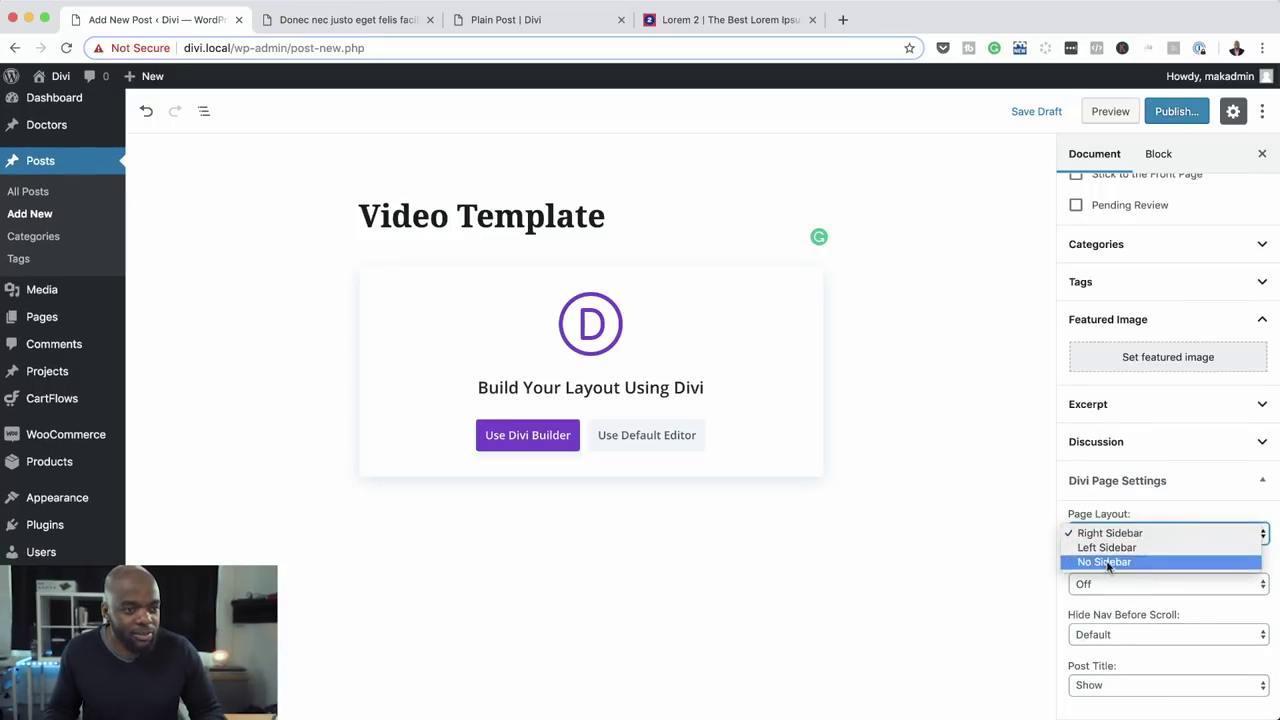
click(1118, 563)
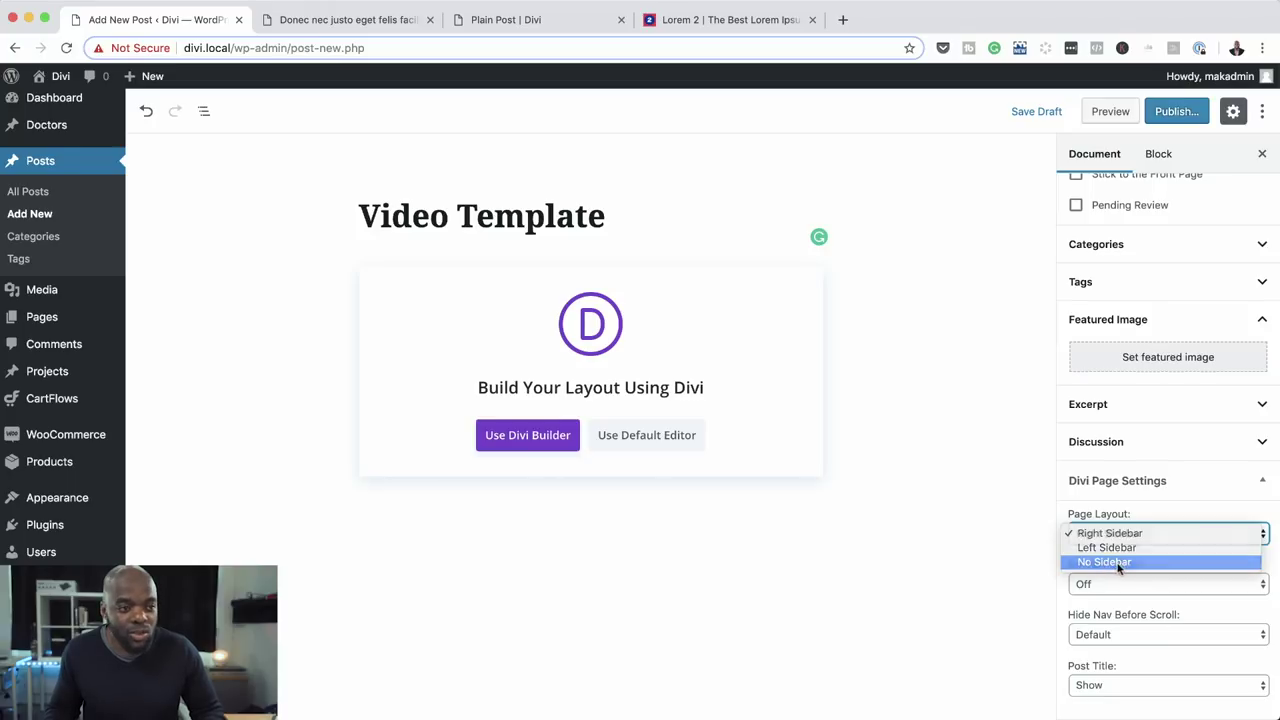
click(1114, 682)
click(1111, 701)
Set the hamburger photo hamburger-494706_1920.jpg from the media library as the post's featured image.
click(1138, 362)
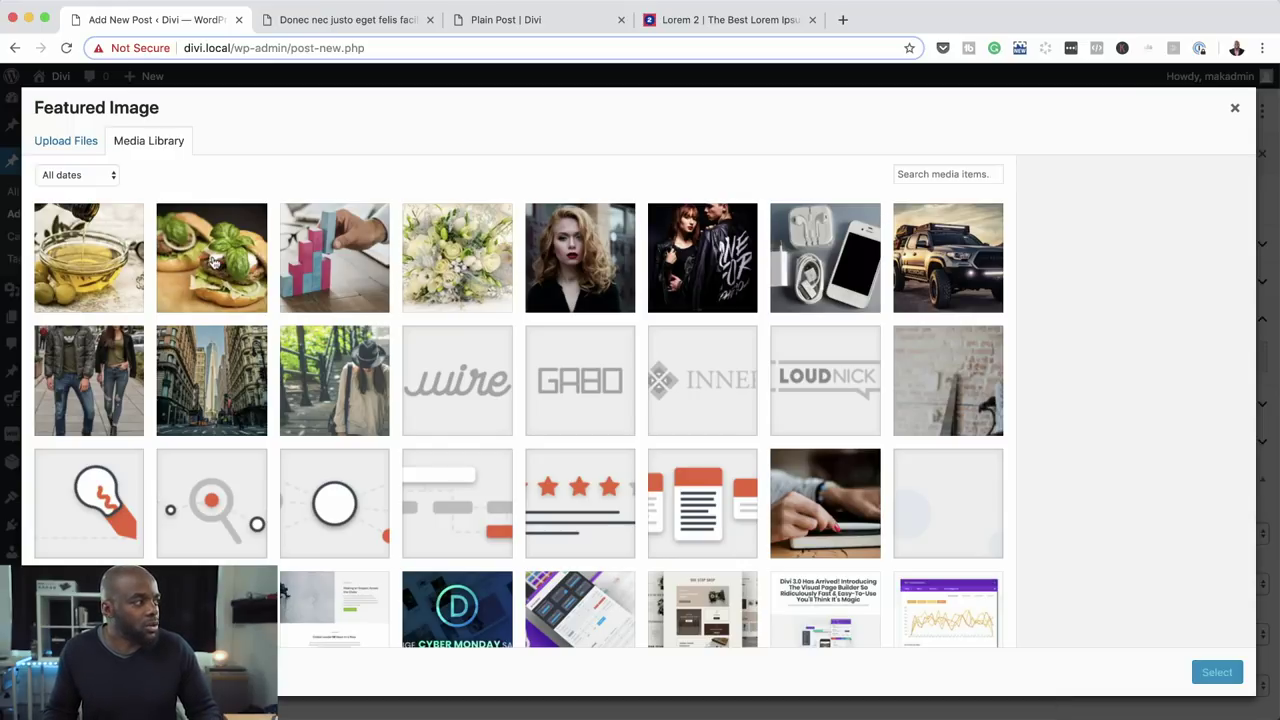
click(224, 270)
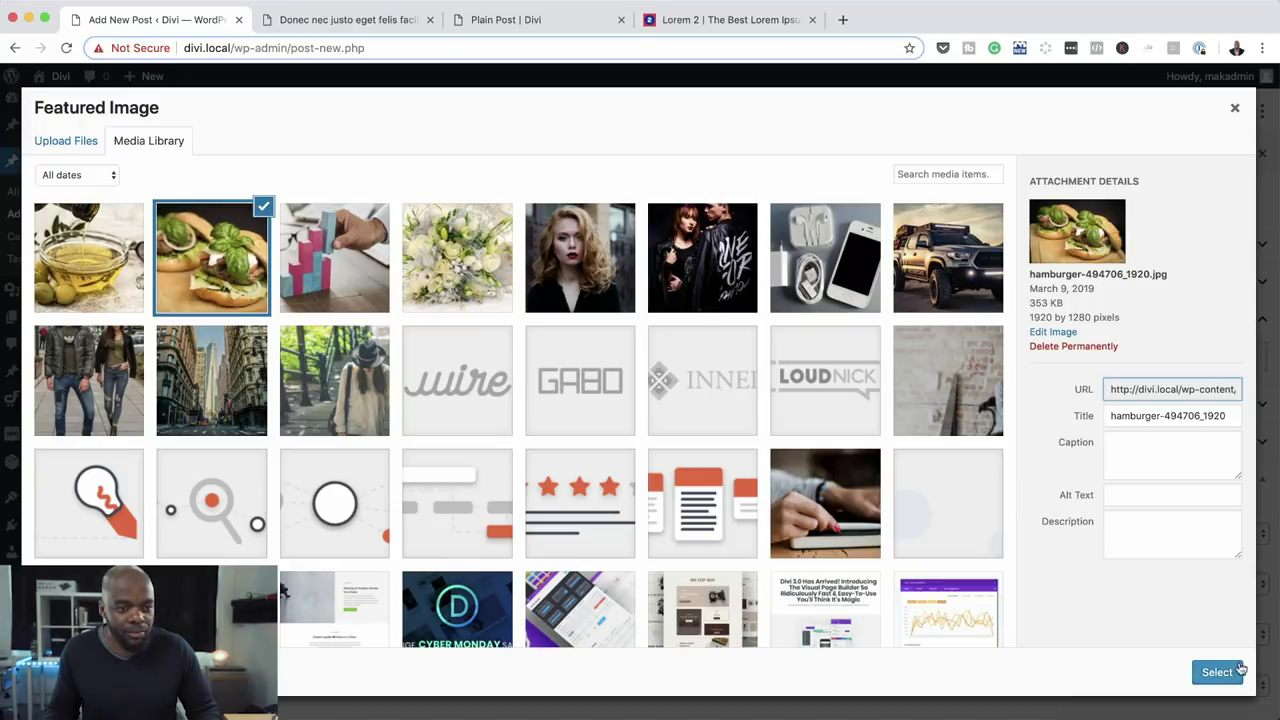
click(1218, 673)
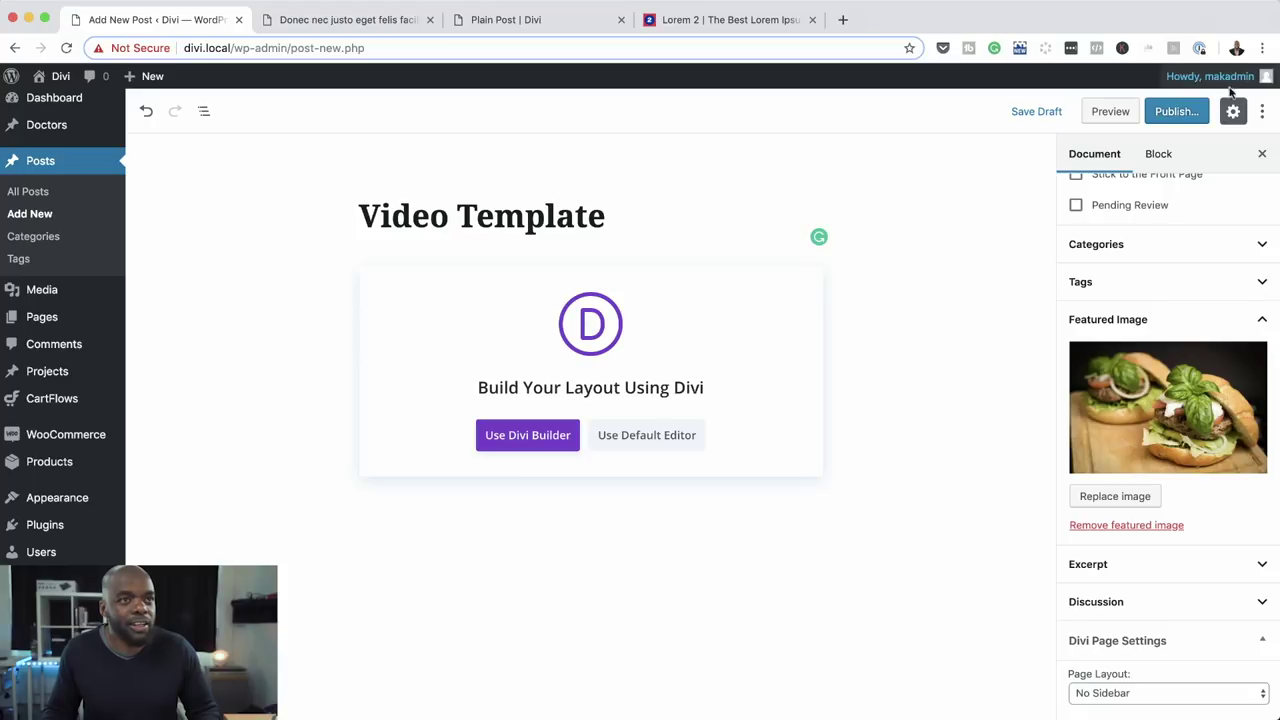
Publish the post and open it in the Divi Builder, choosing to build from scratch.
click(1178, 111)
click(1182, 113)
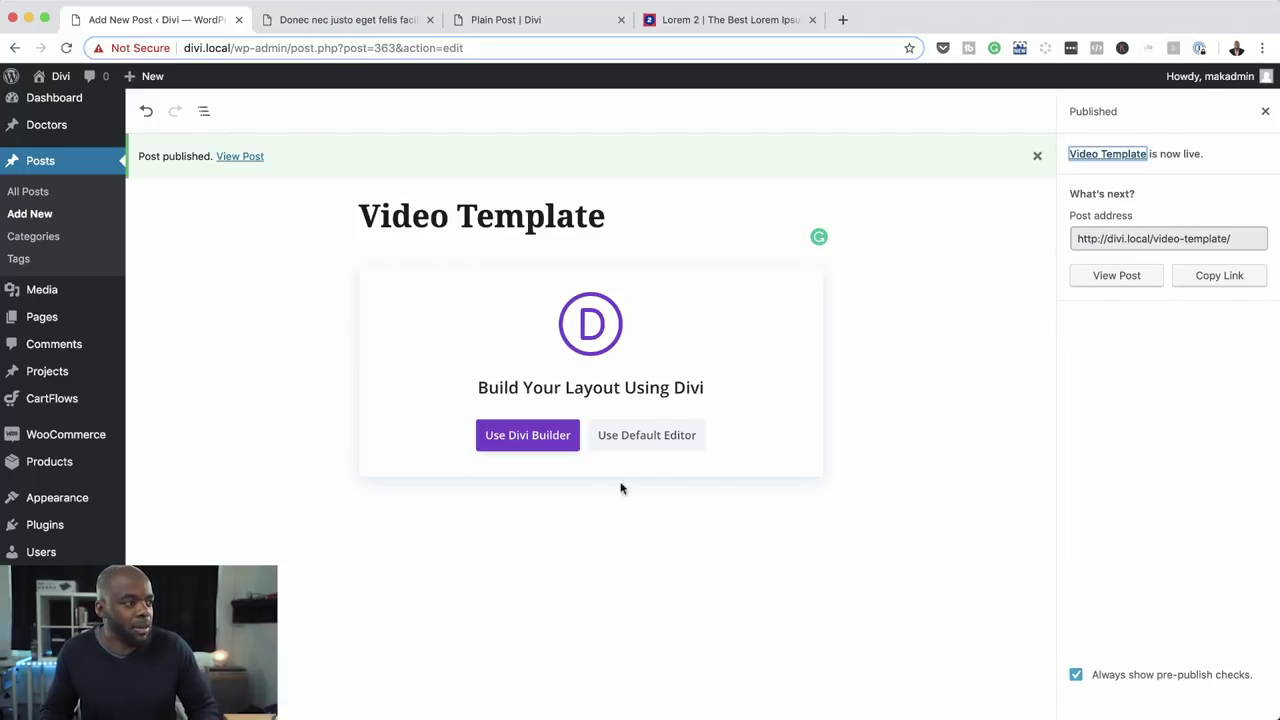
click(547, 436)
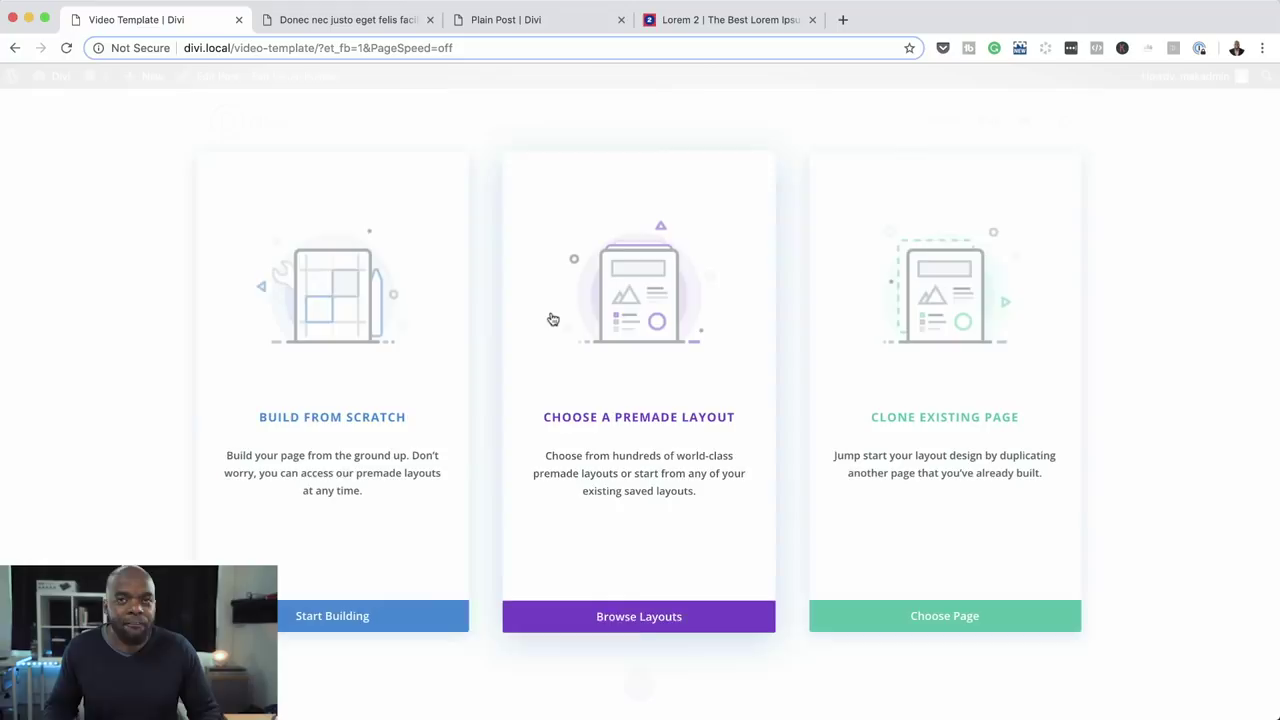
click(328, 424)
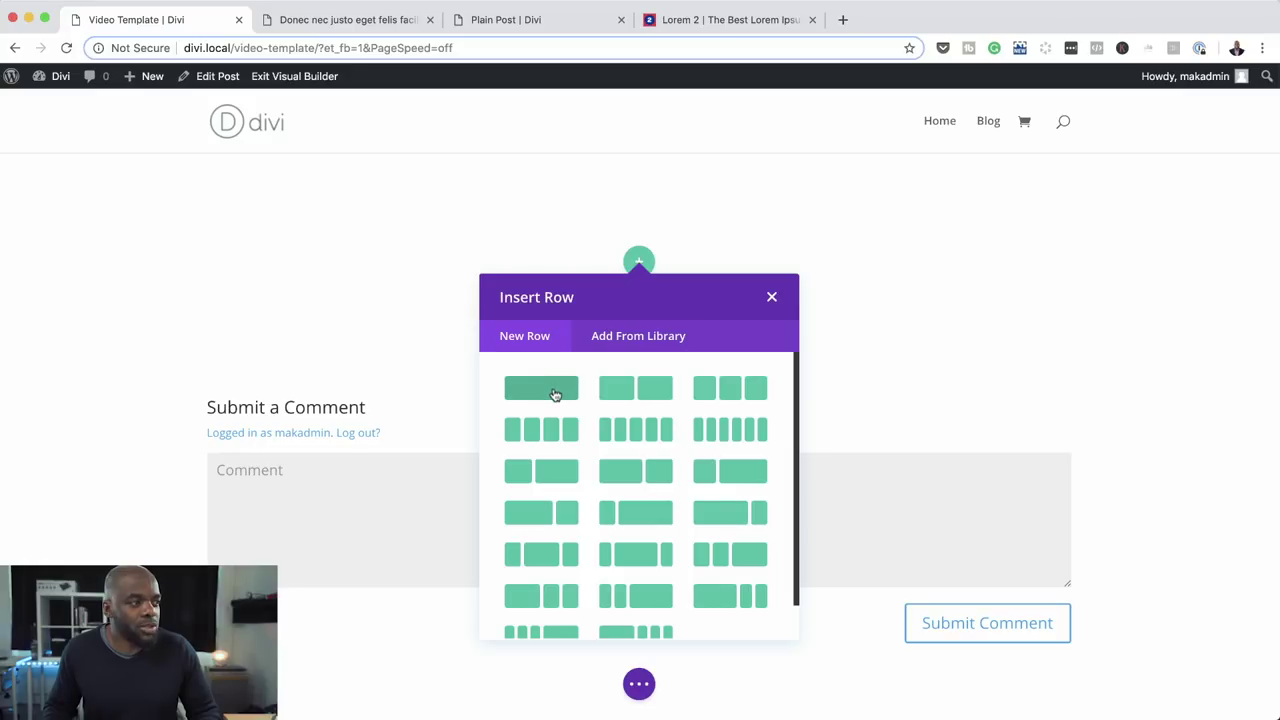
Insert a single-column row containing a Post Title module.
click(555, 393)
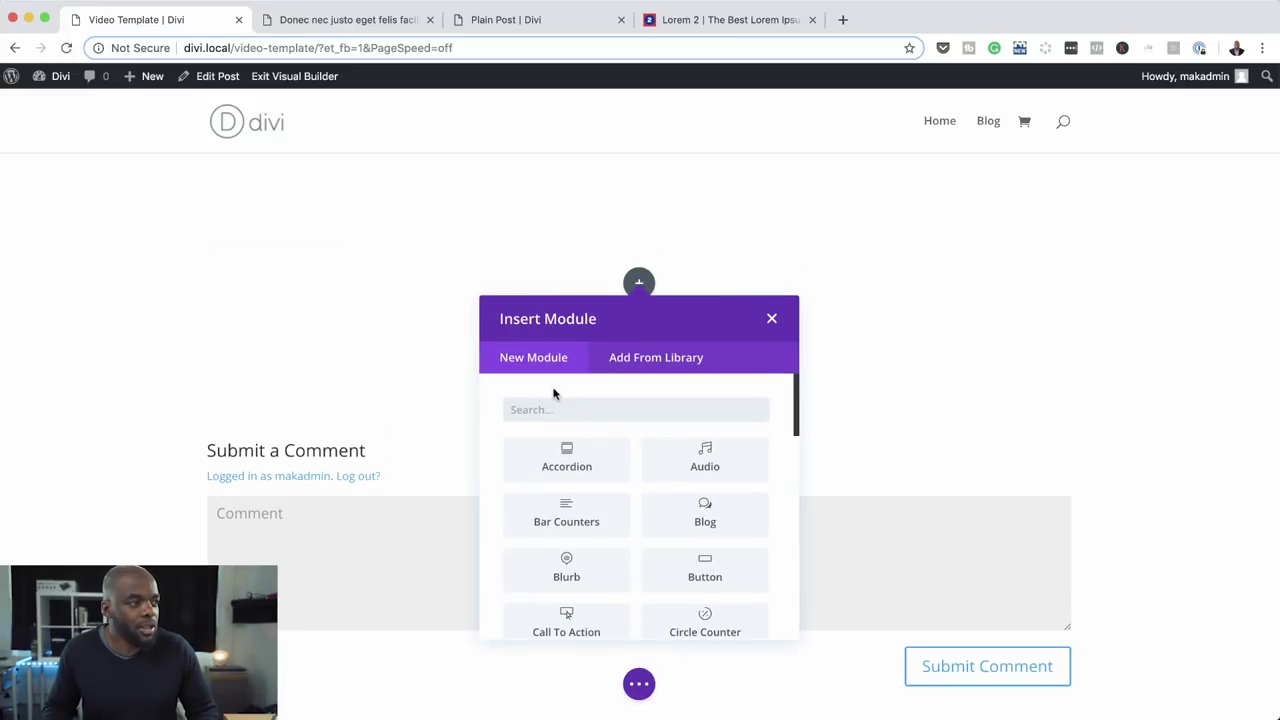
text(post)
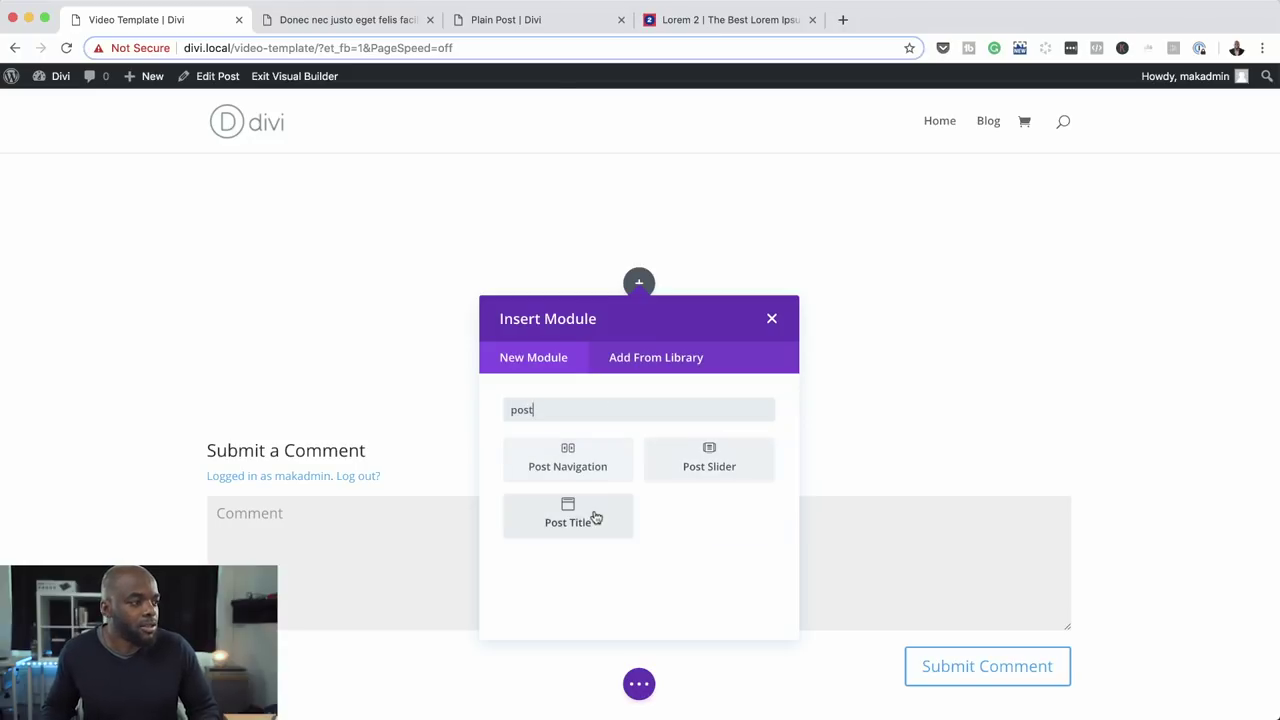
click(591, 518)
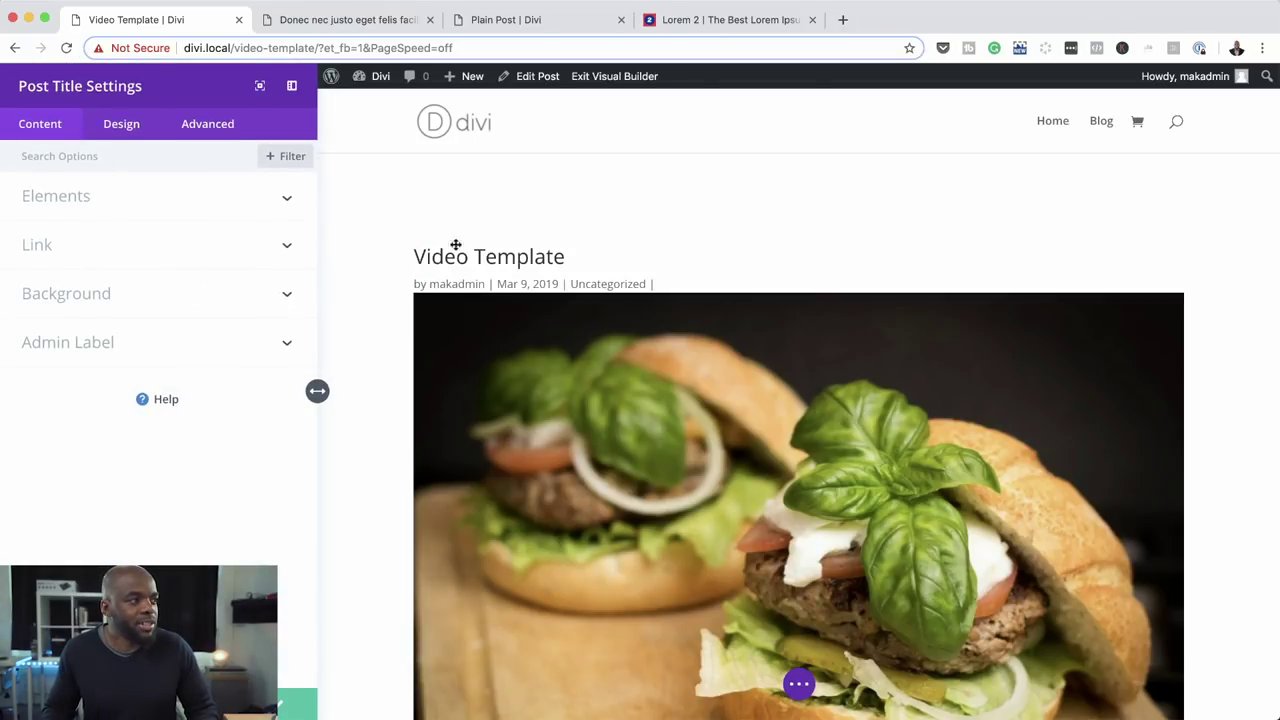
Turn off the featured image in the Post Title module's elements and save the module settings.
scroll(620, 230, down, 3)
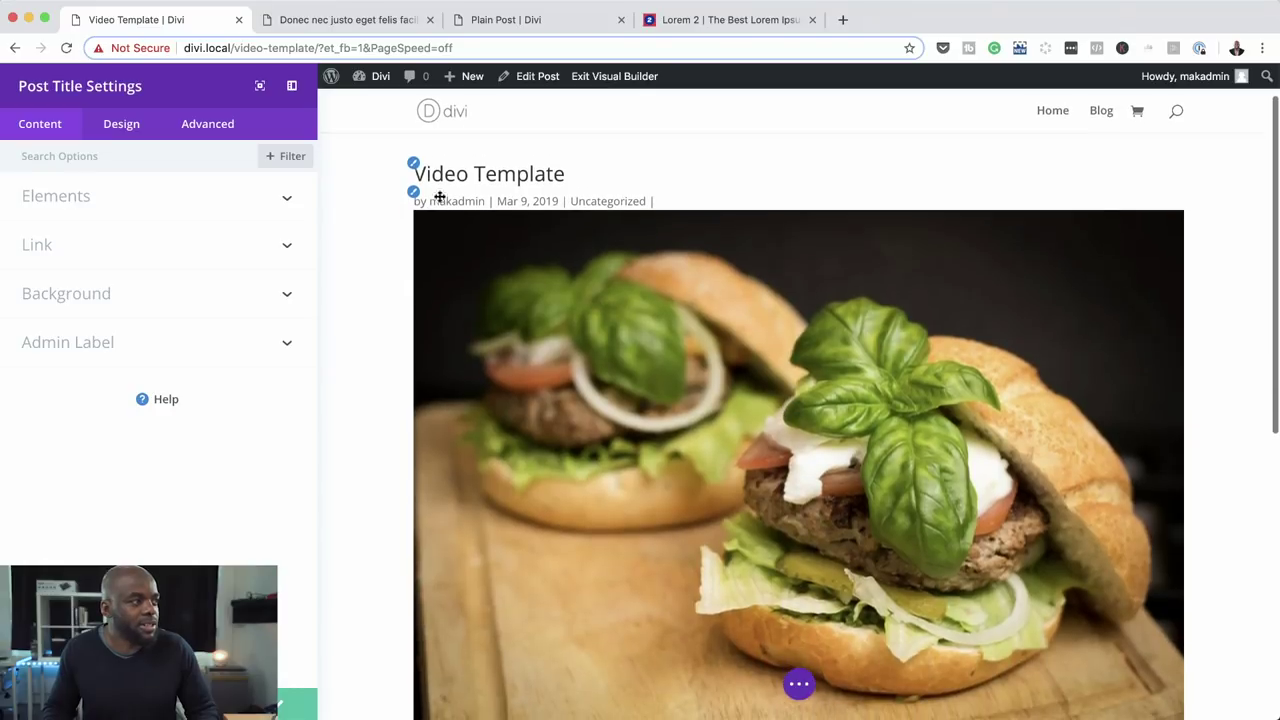
click(68, 196)
scroll(177, 522, down, 2)
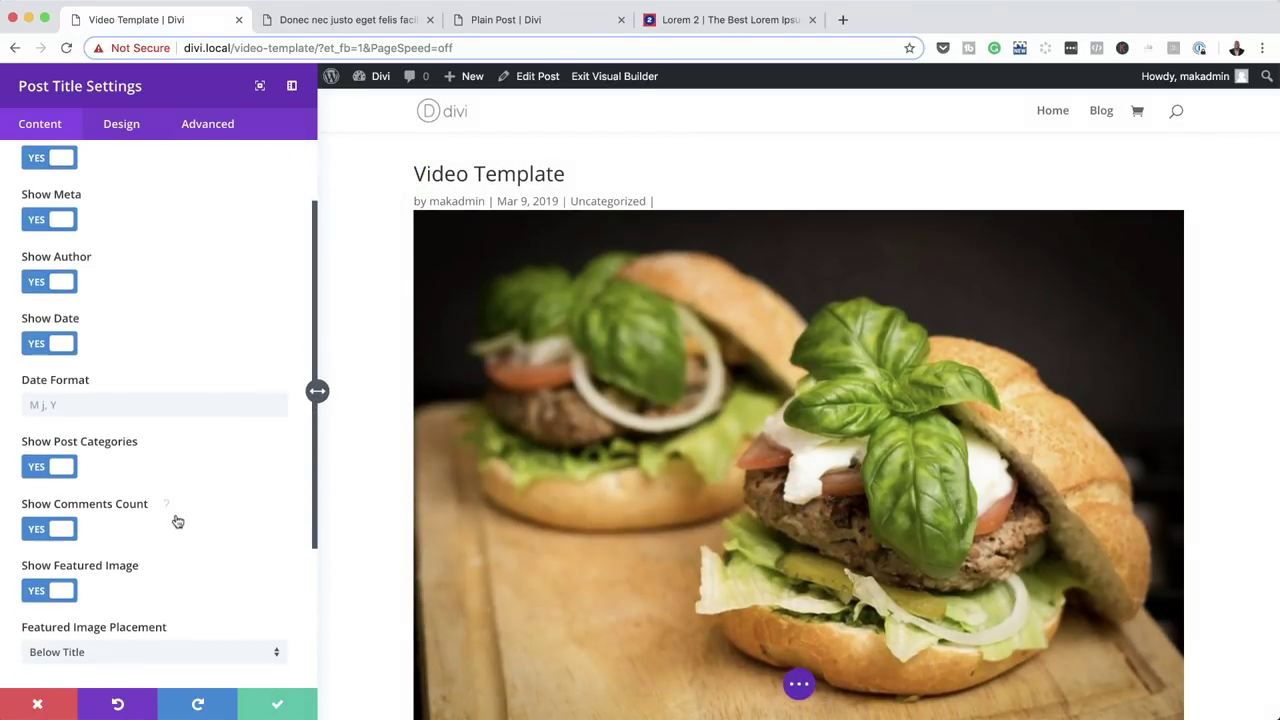
click(37, 594)
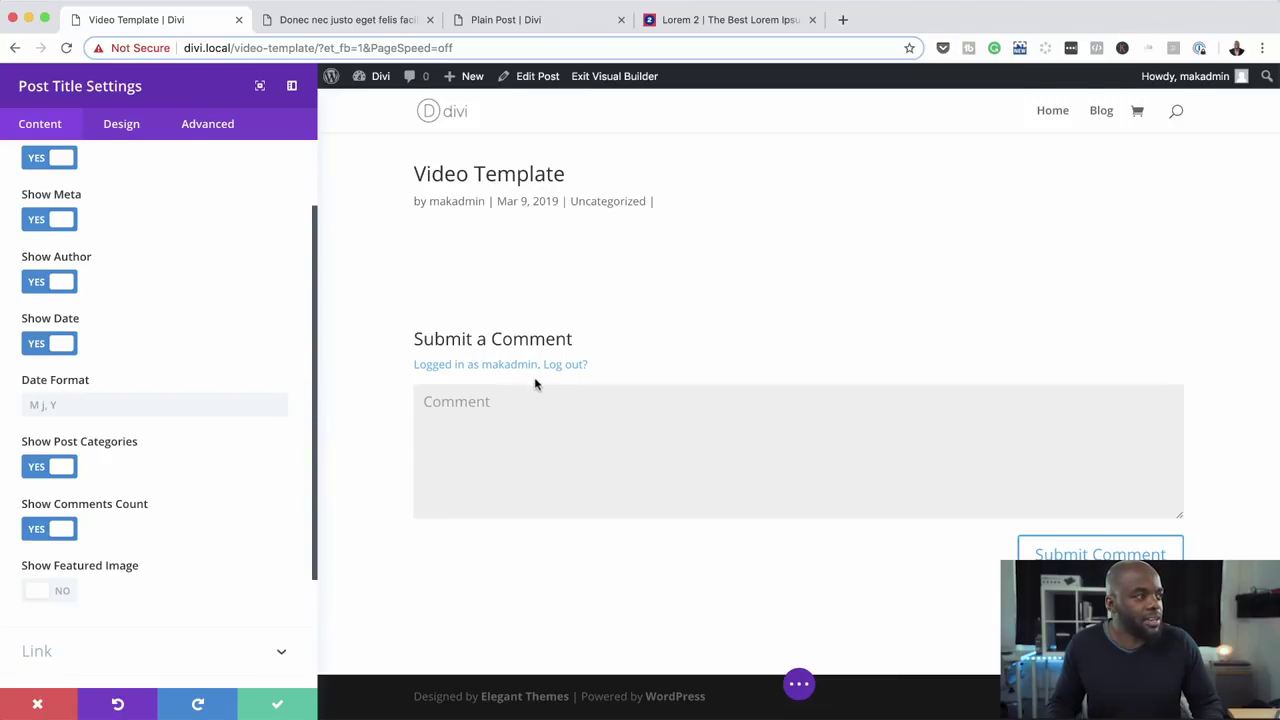
scroll(535, 384, up, 2)
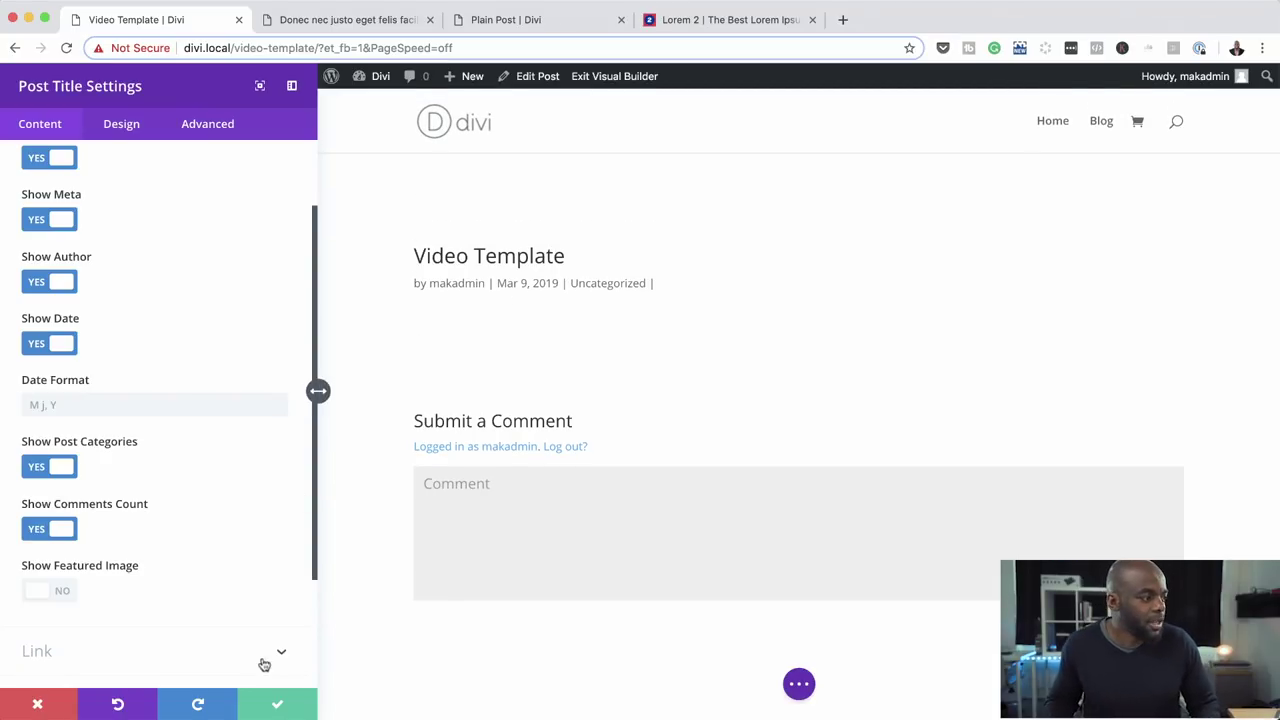
click(277, 704)
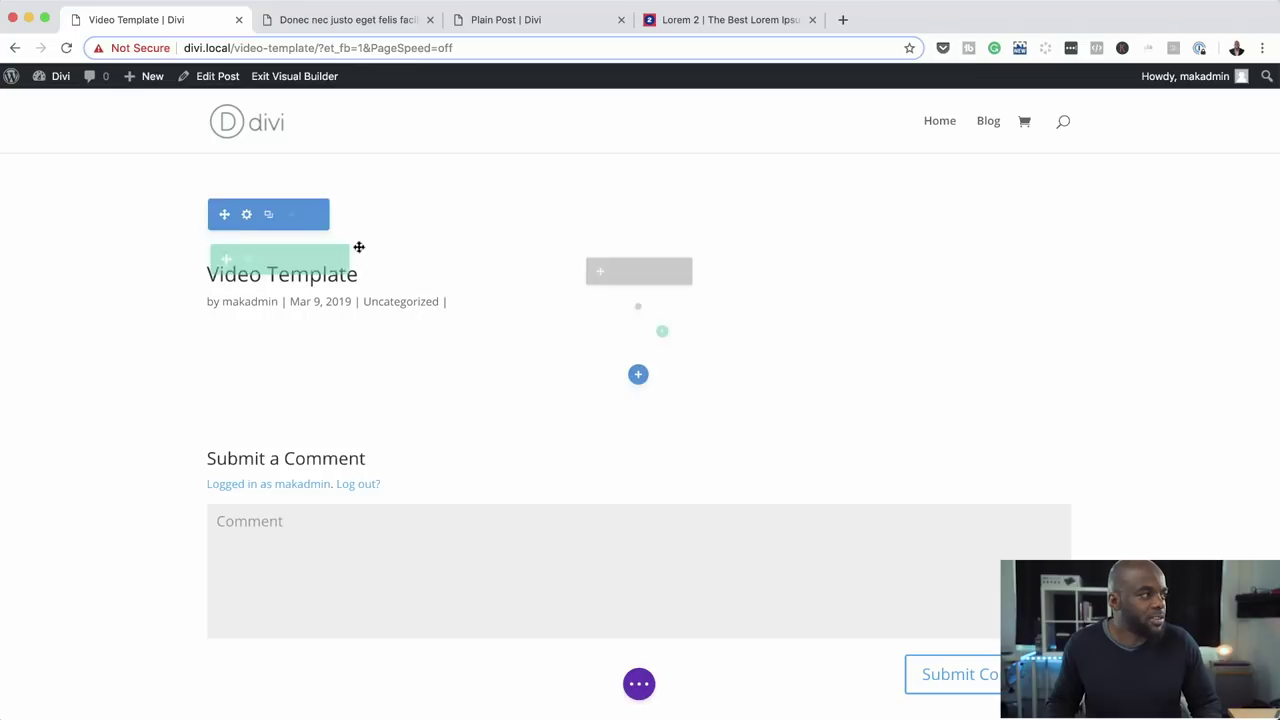
Use the post's featured image as dynamic content for the section's background image.
click(246, 216)
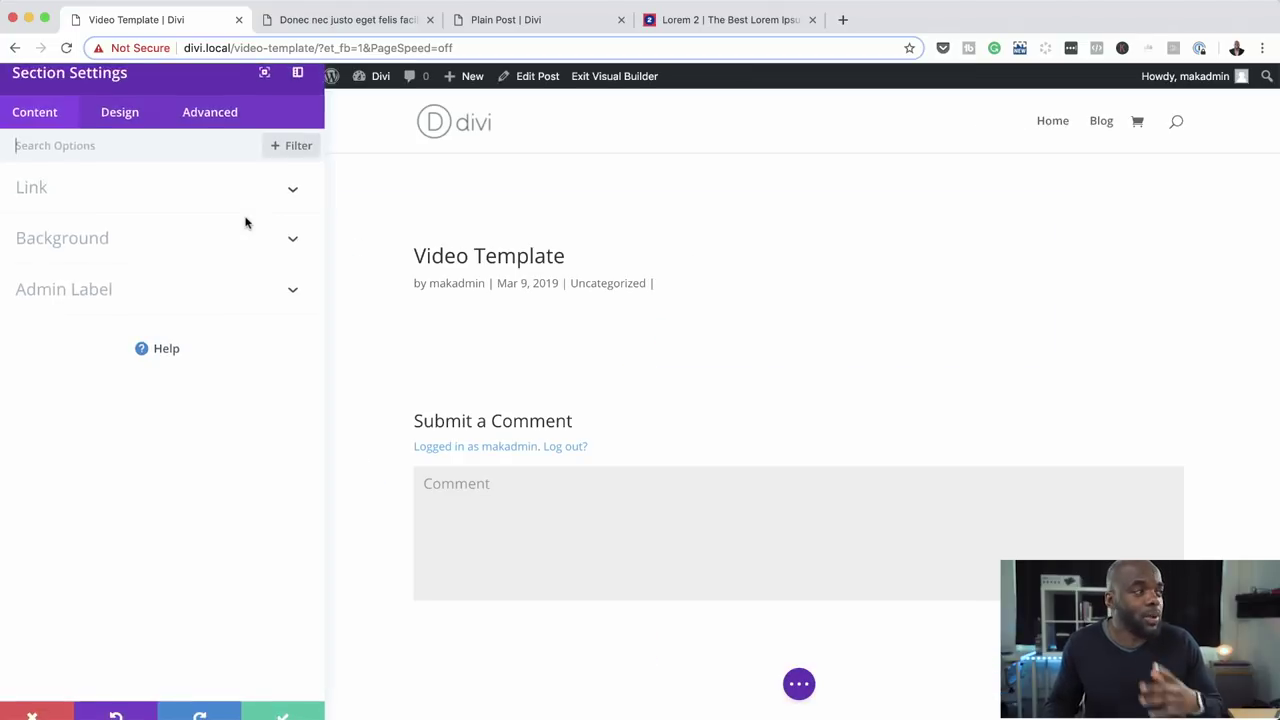
click(114, 244)
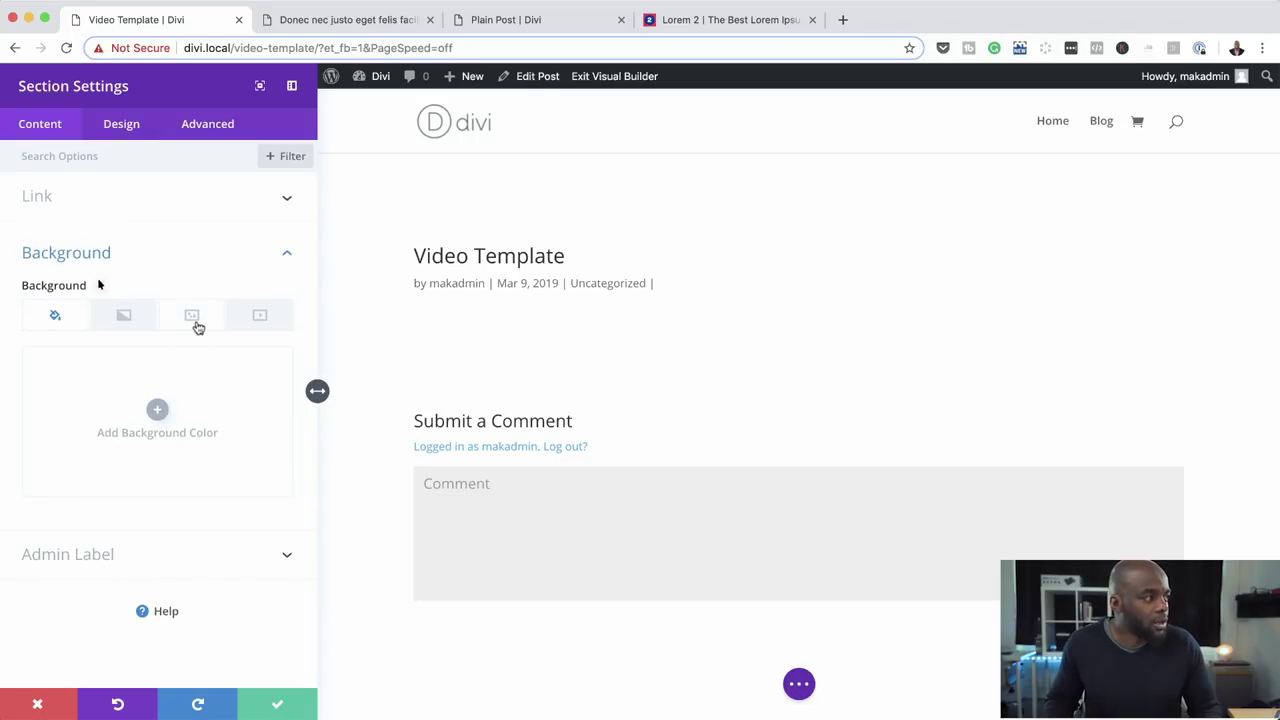
click(196, 322)
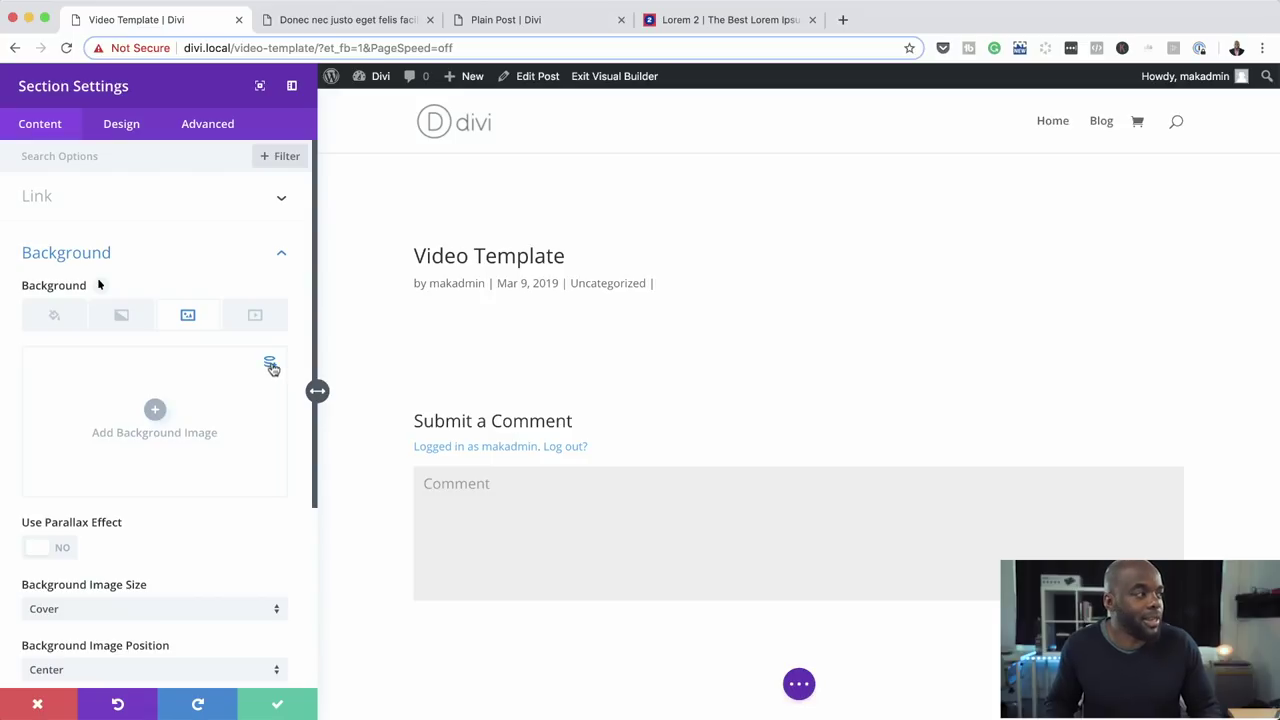
click(270, 364)
click(157, 380)
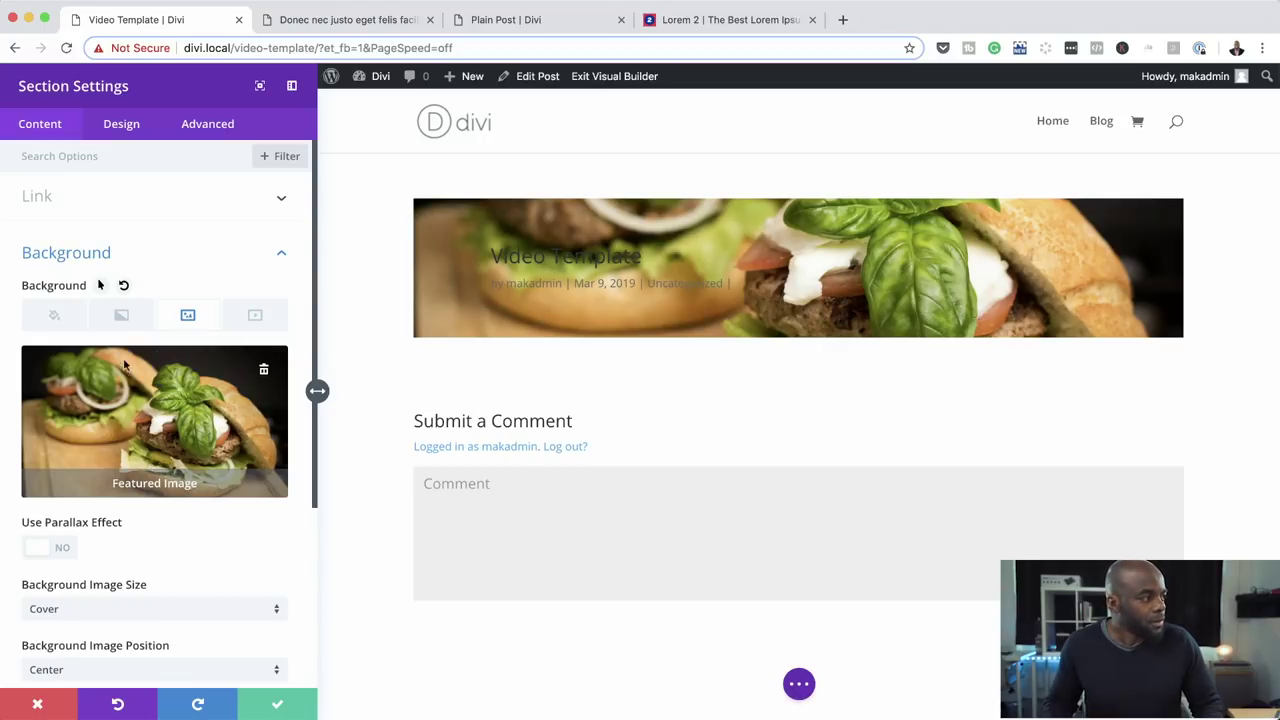
Add a black #000000 background color to the section.
click(57, 317)
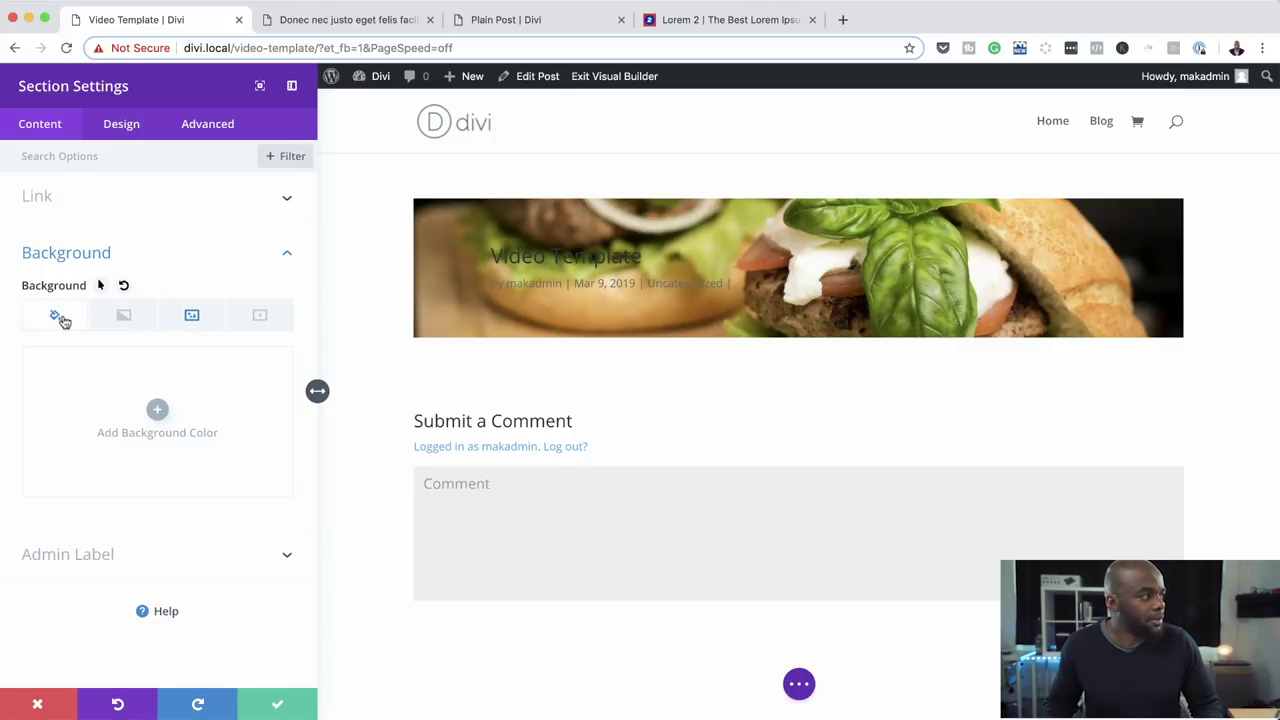
click(157, 409)
click(46, 501)
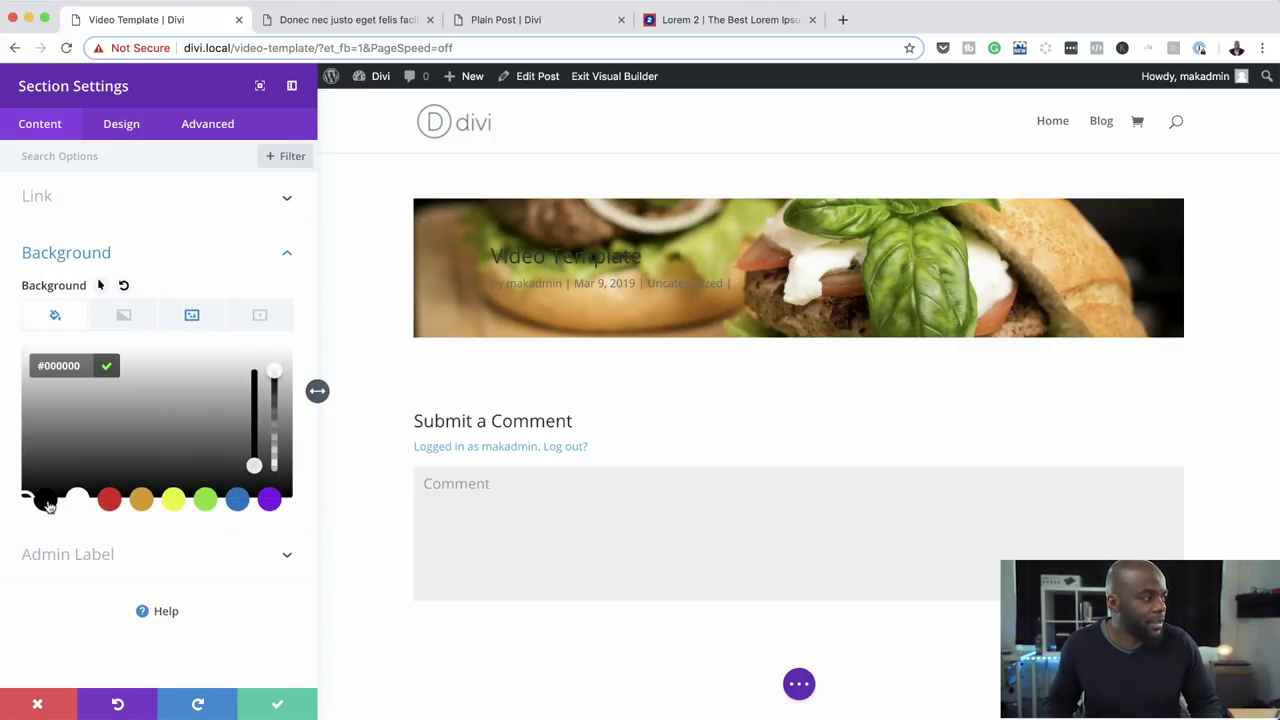
Set the section's background image blend to Multiply.
click(197, 318)
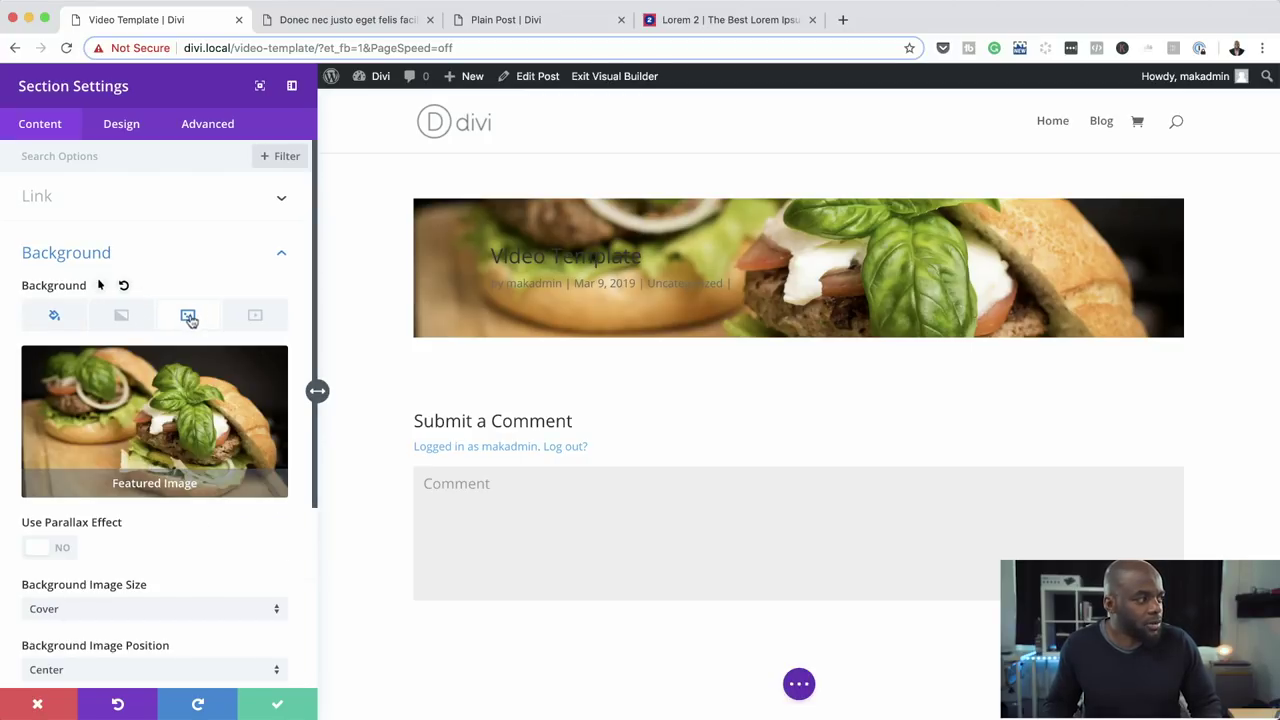
scroll(200, 582, down, 4)
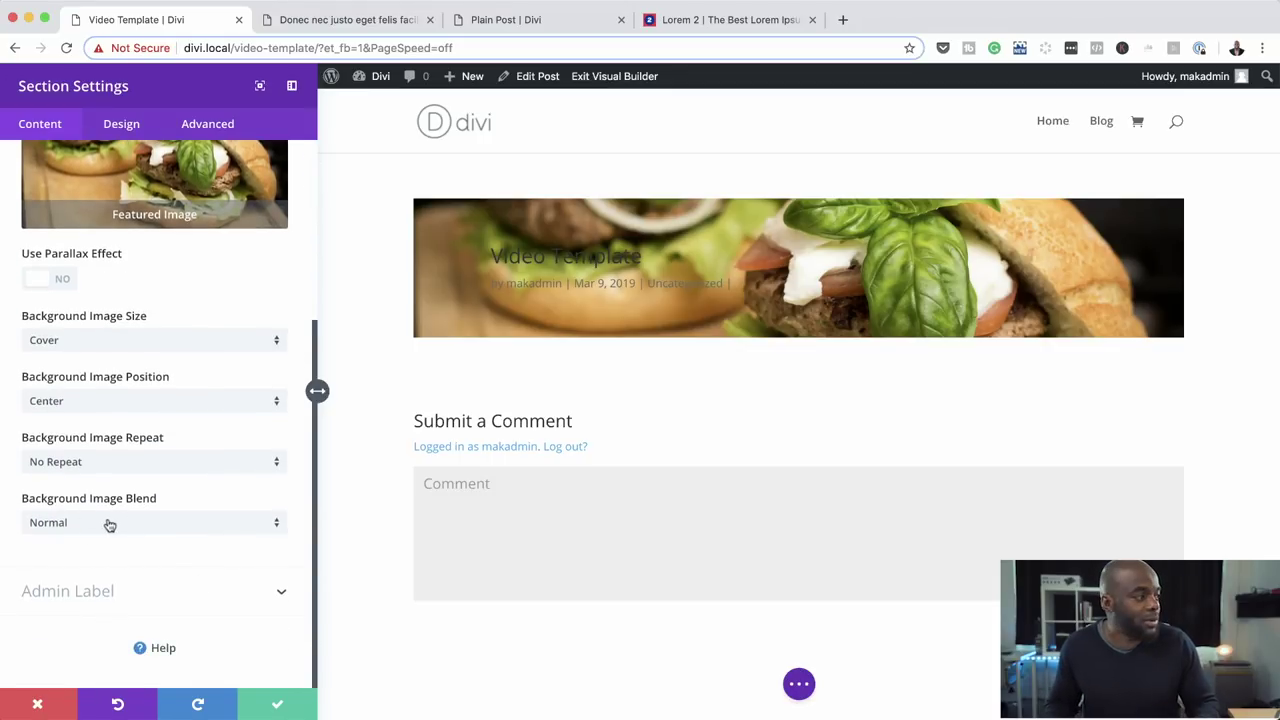
click(110, 524)
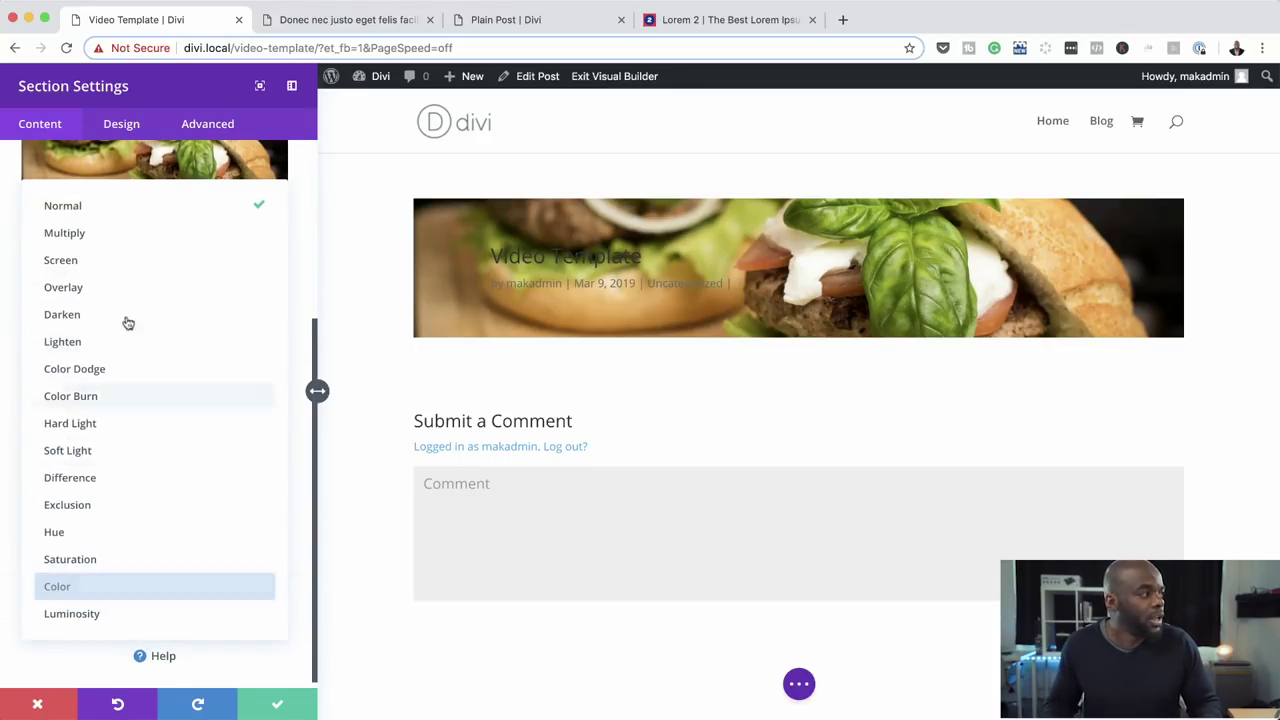
click(127, 230)
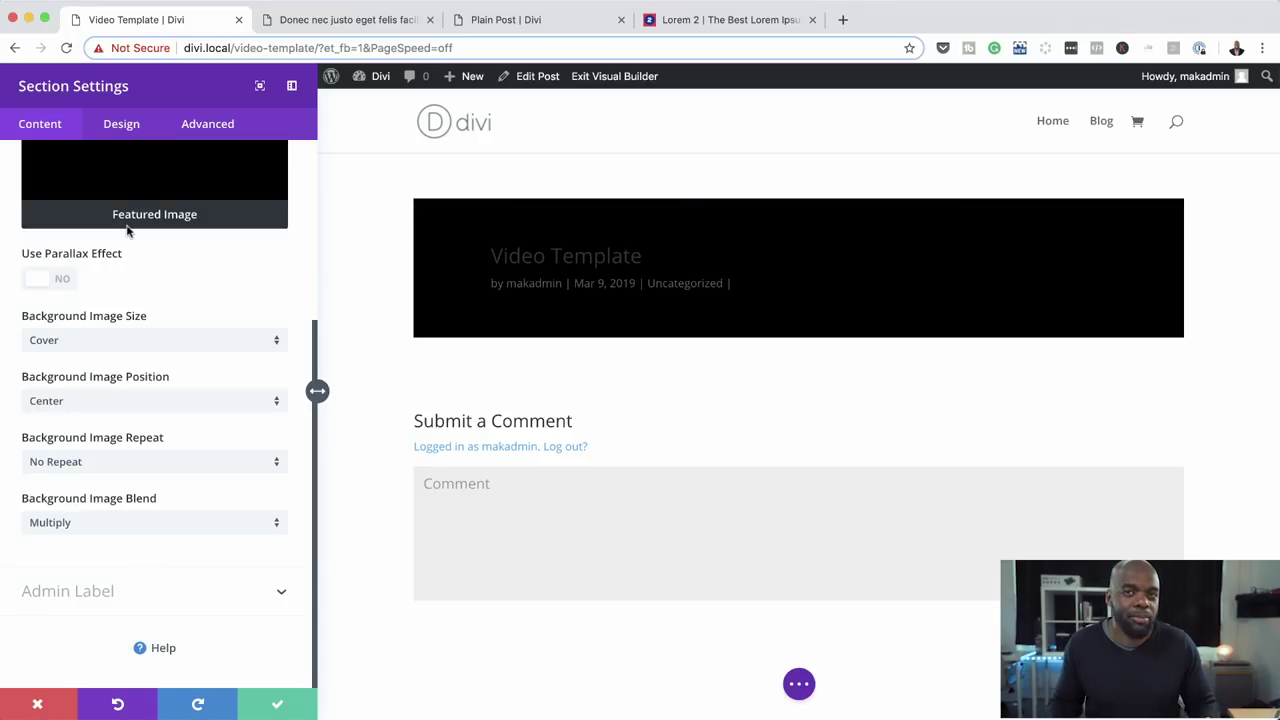
Lower the section's black background color opacity to rgba(0,0,0,0.76) and save the section settings.
scroll(176, 313, up, 1)
scroll(176, 313, up, 5)
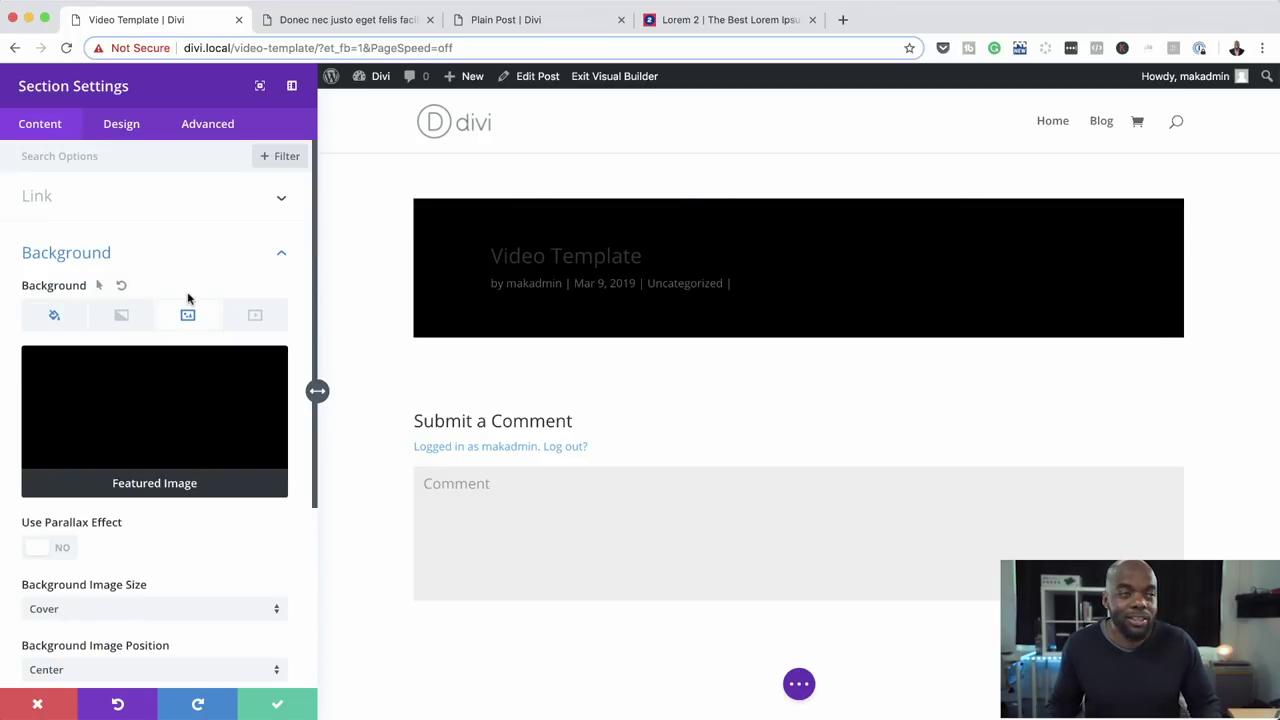
click(56, 318)
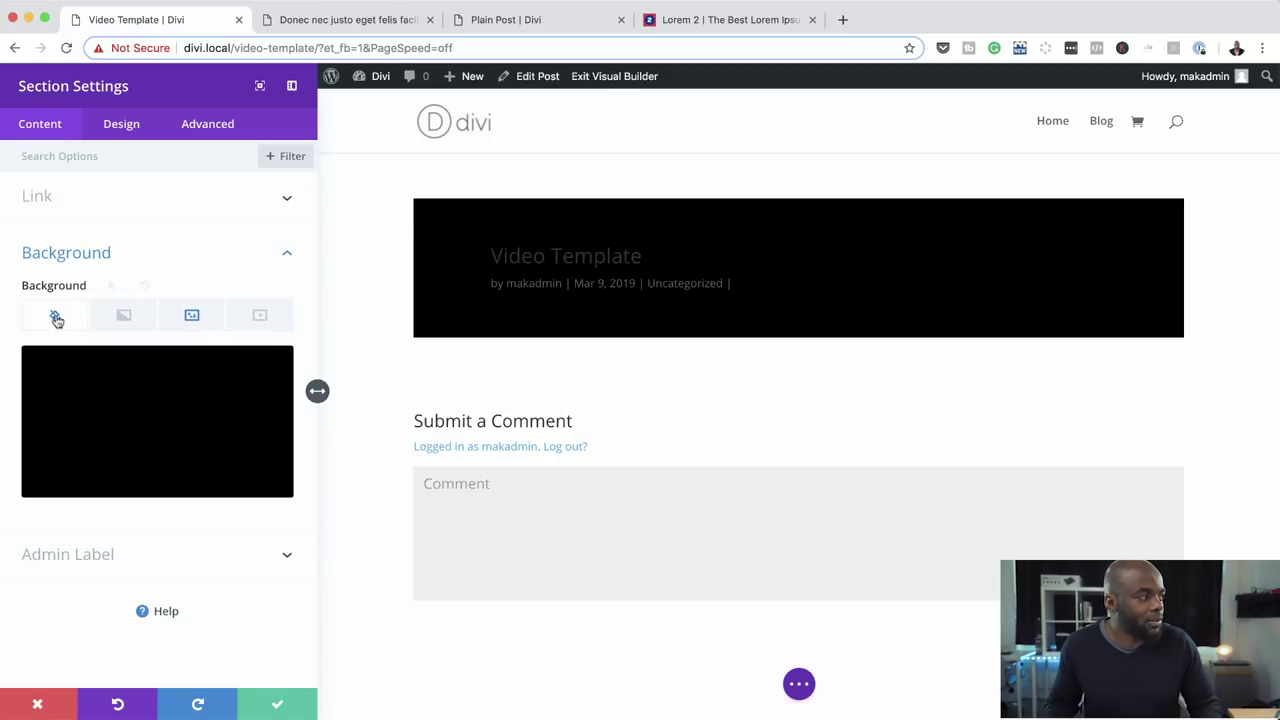
click(146, 375)
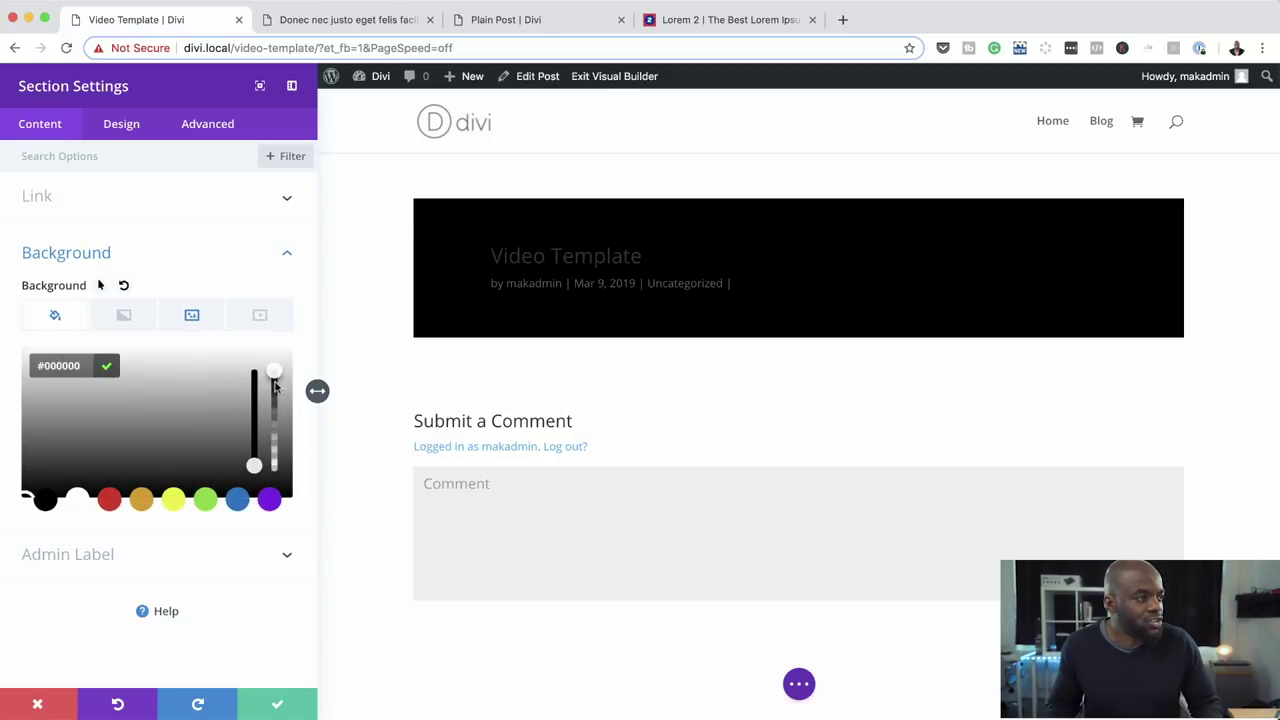
drag(274, 387, 274, 405)
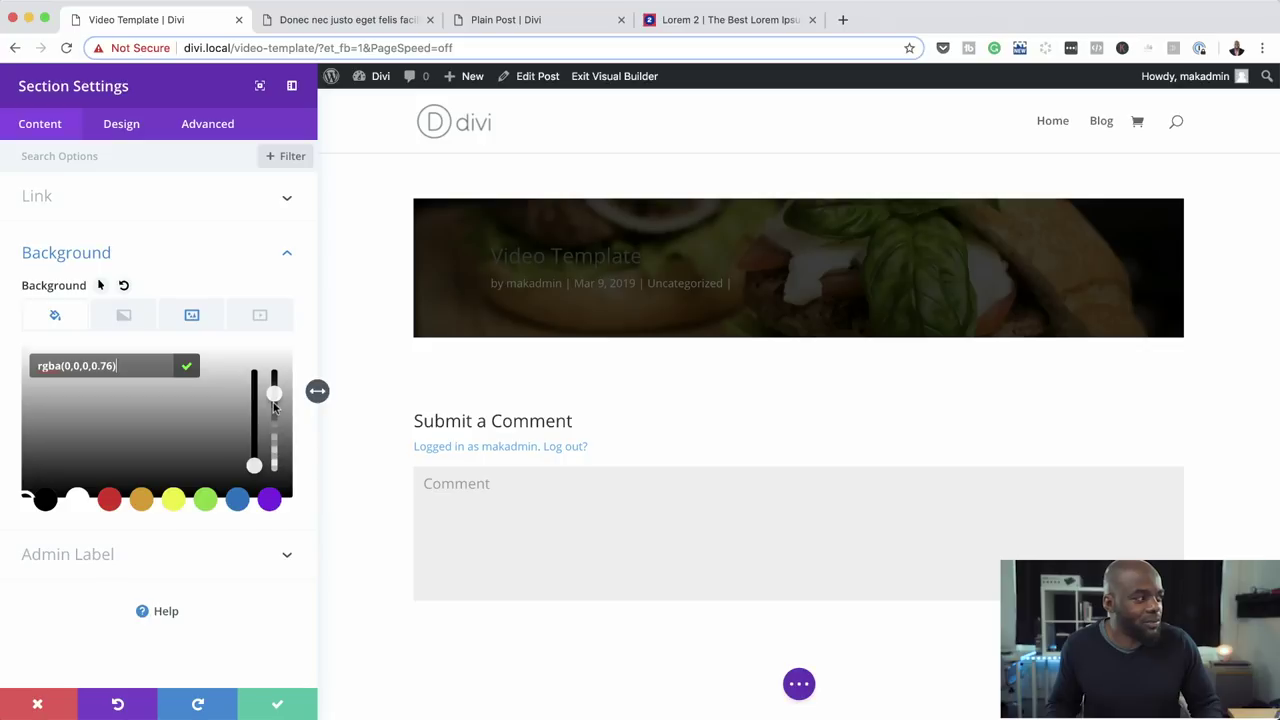
mouse_move(274, 405)
mouse_down()
mouse_move(282, 482)
mouse_move(288, 406)
mouse_up()
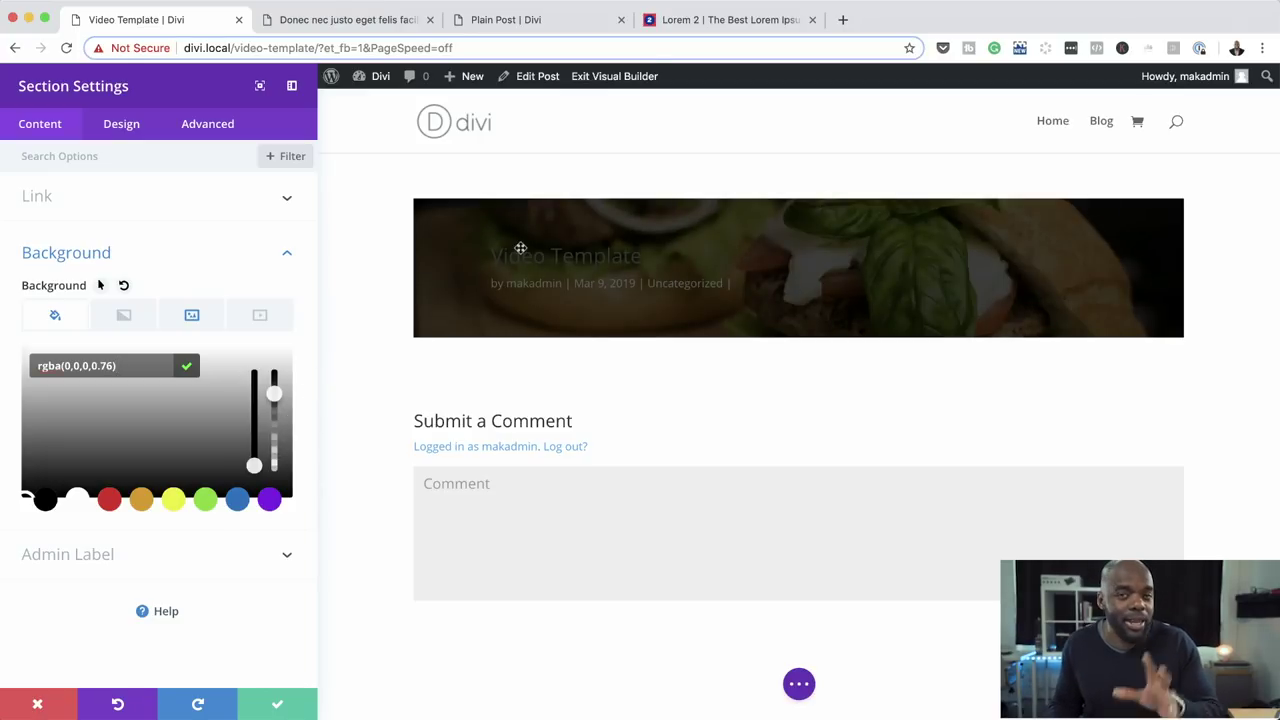
click(277, 704)
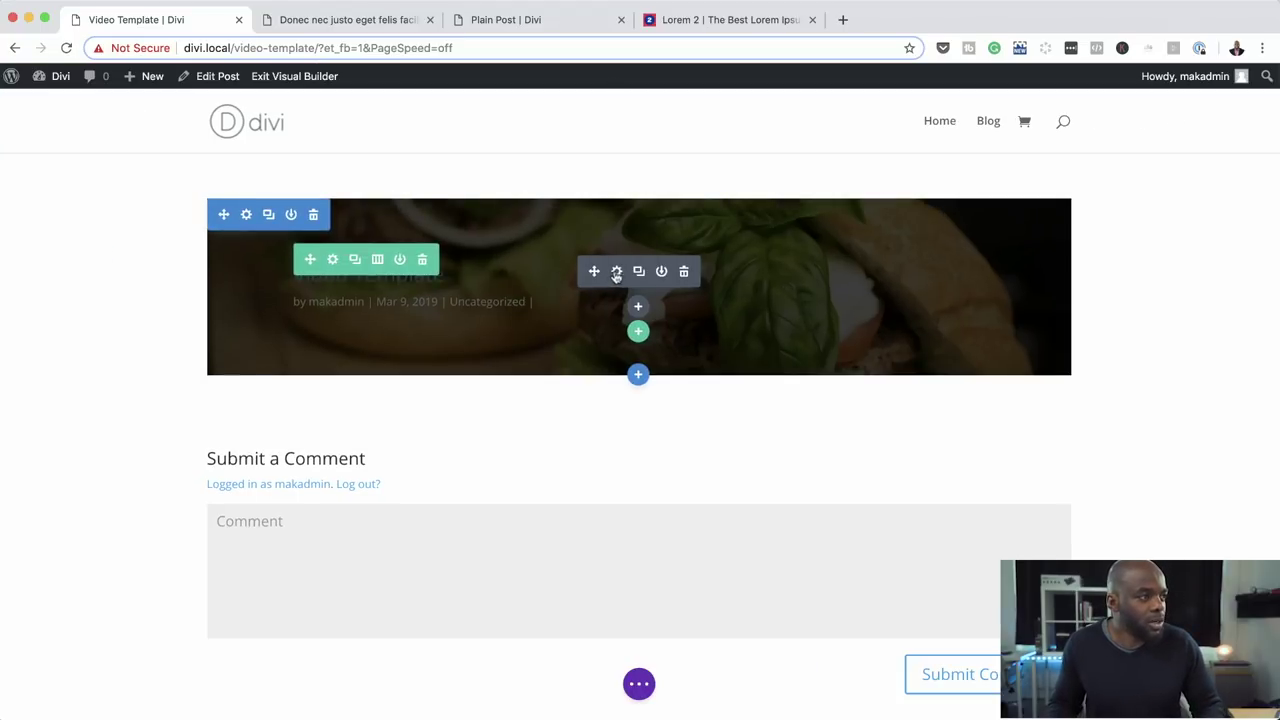
Style the Post Title module's title text in Montserrat, white #ffffff, uppercase and centered.
click(617, 274)
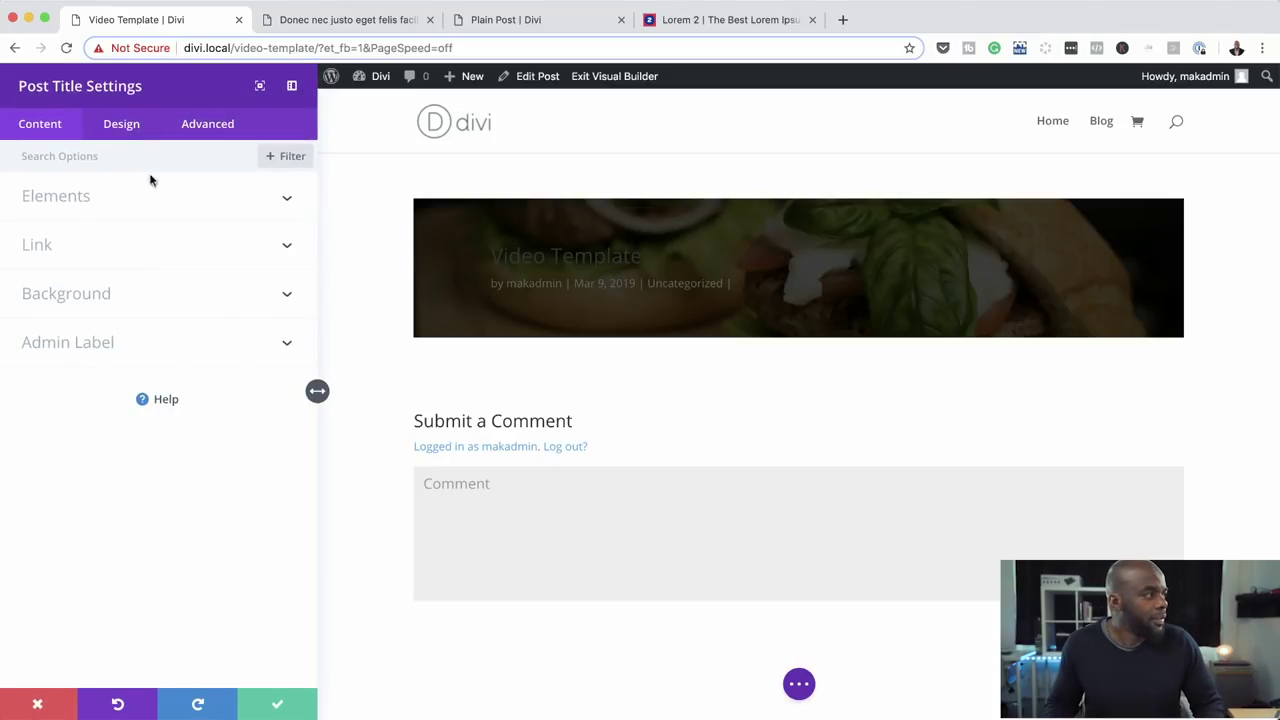
click(491, 247)
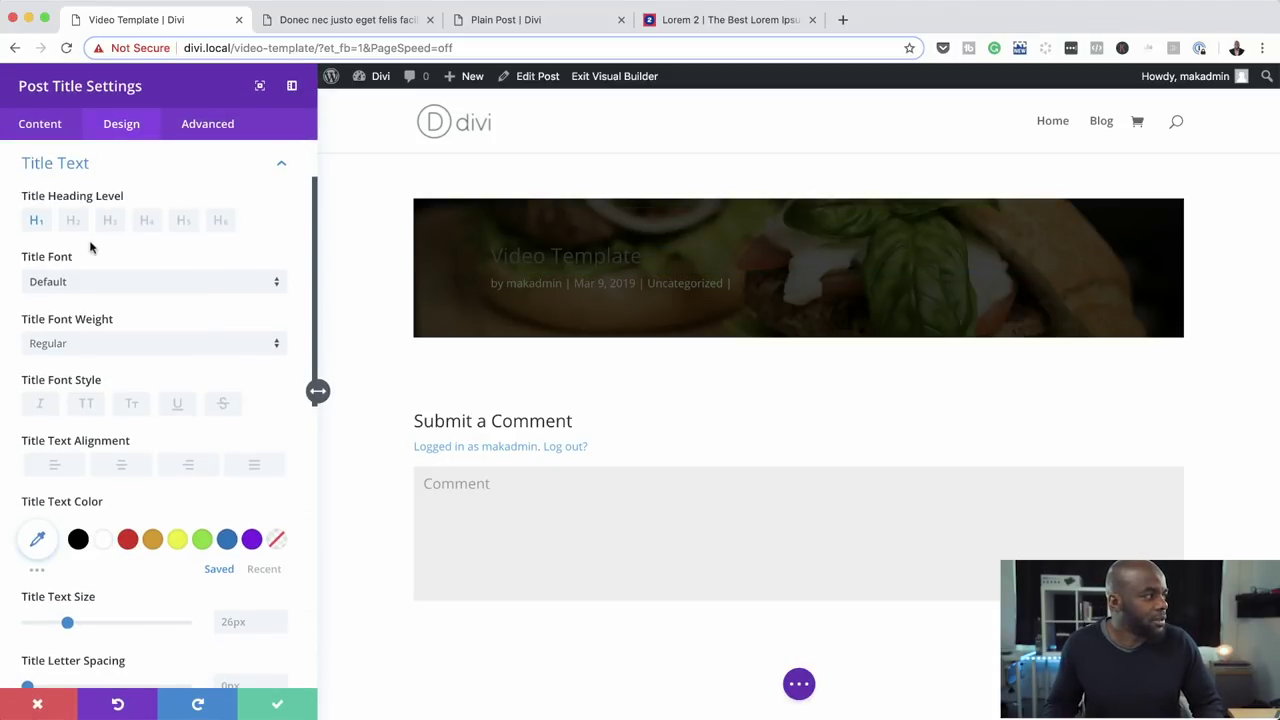
click(81, 284)
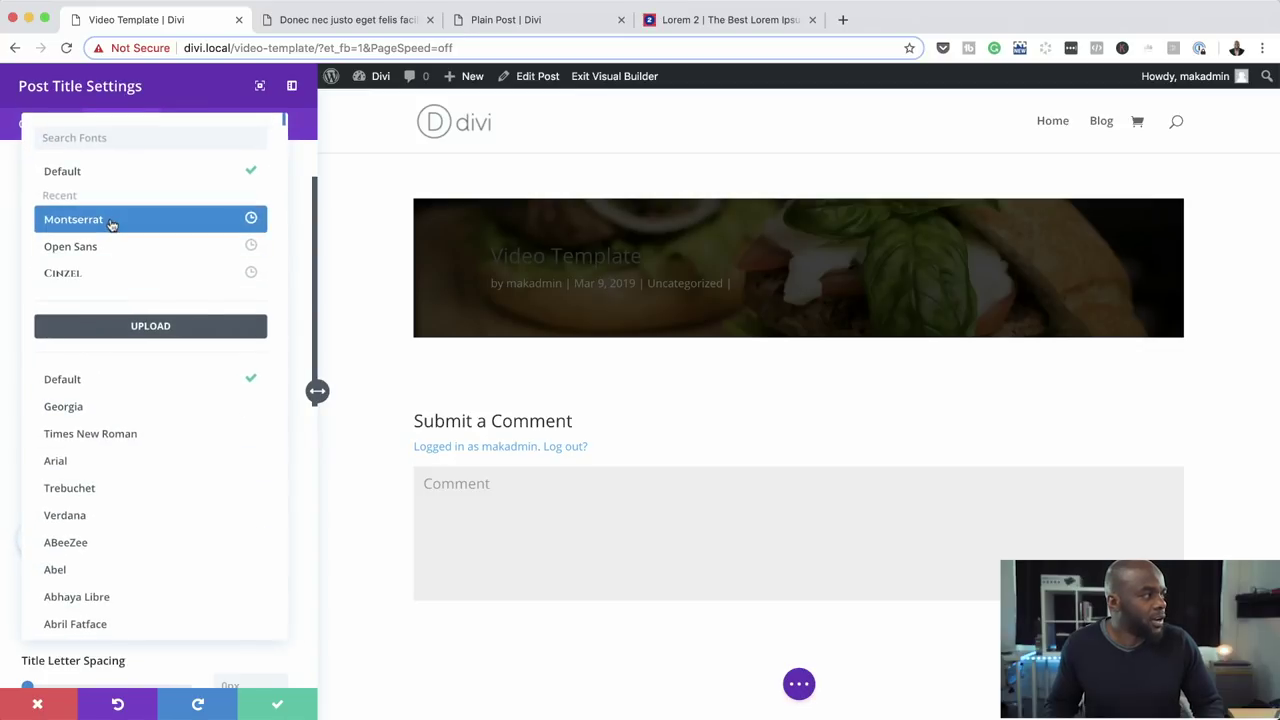
click(112, 221)
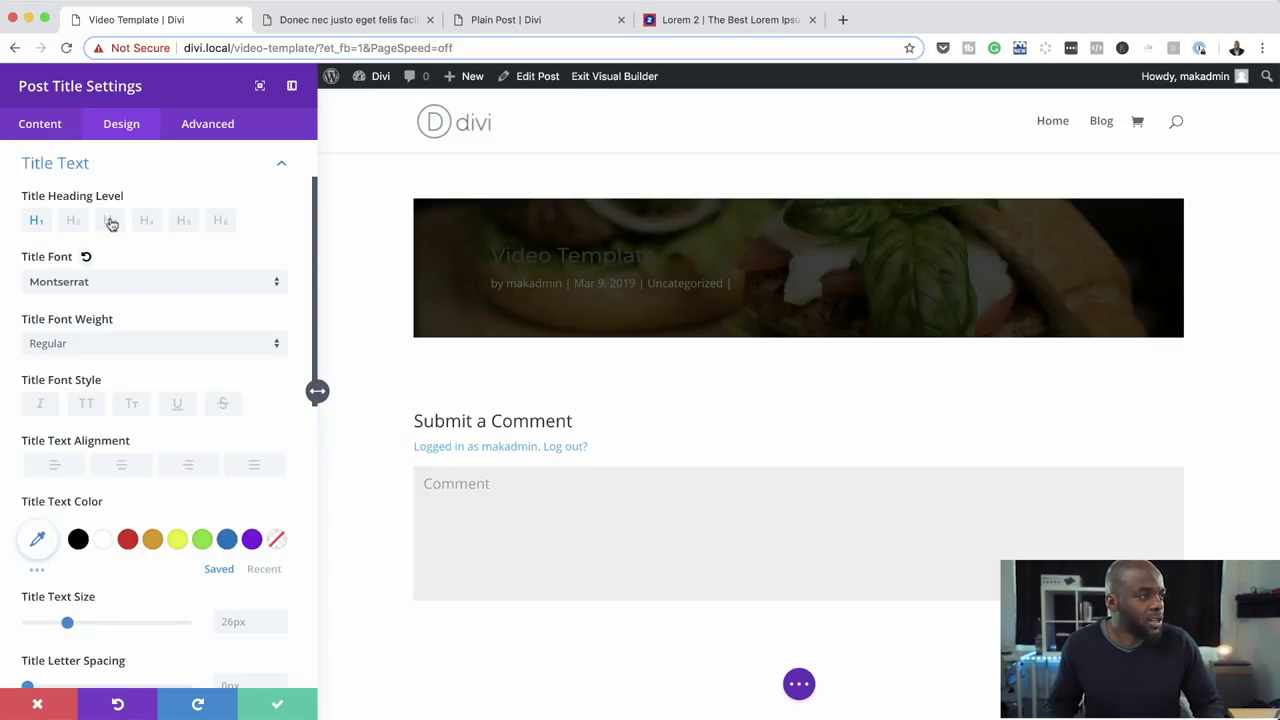
click(104, 539)
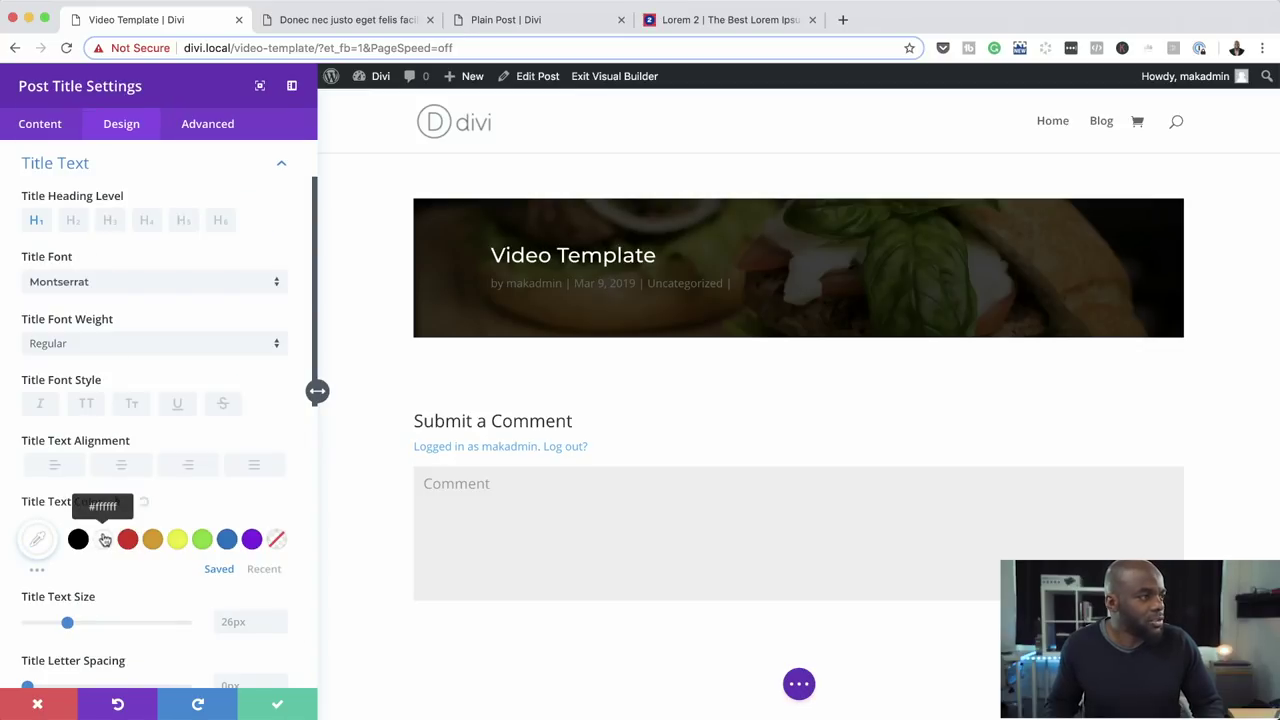
click(87, 405)
click(120, 467)
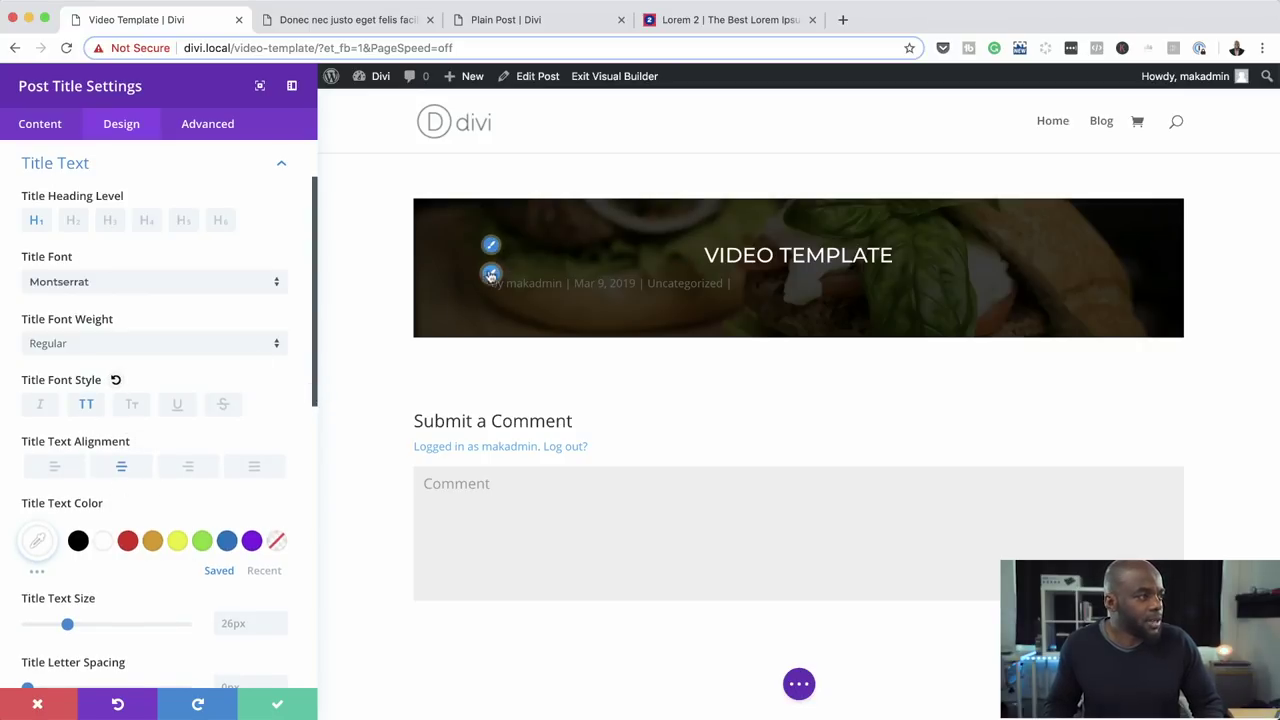
Style the post title's meta text in Montserrat, centered, with the semi-transparent white color rgba(255,255,255,0.5).
click(491, 277)
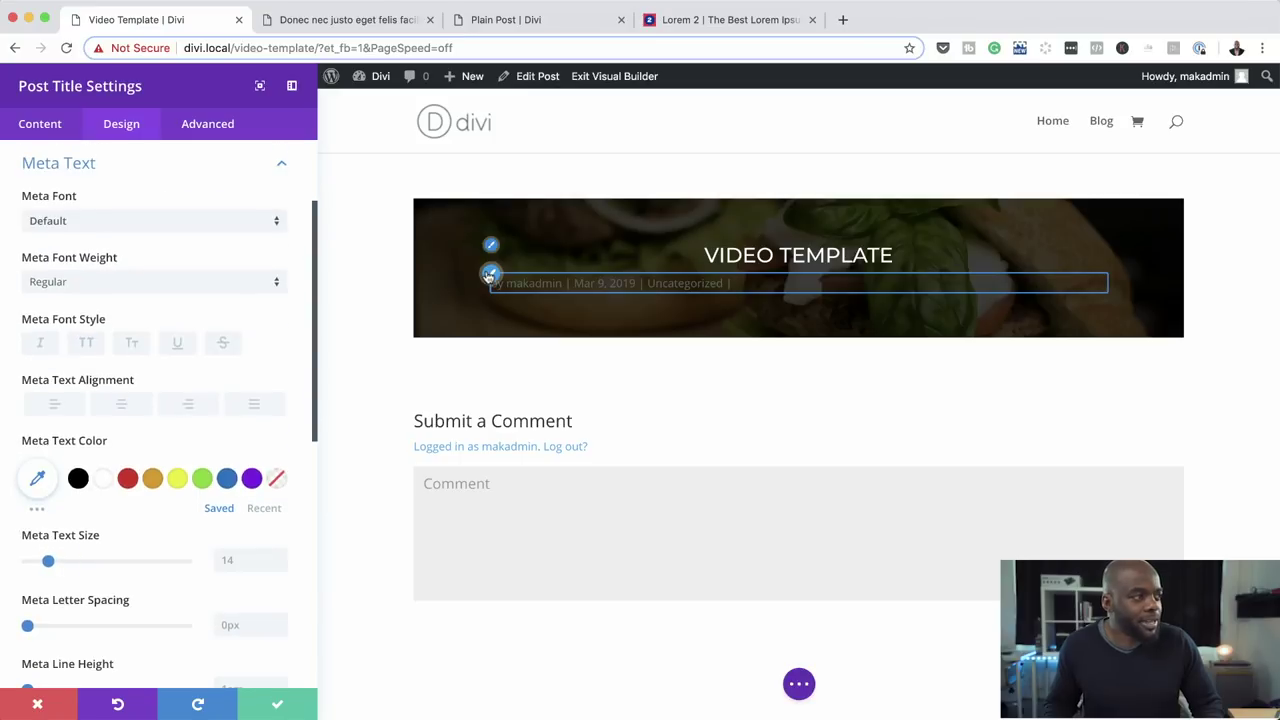
click(103, 478)
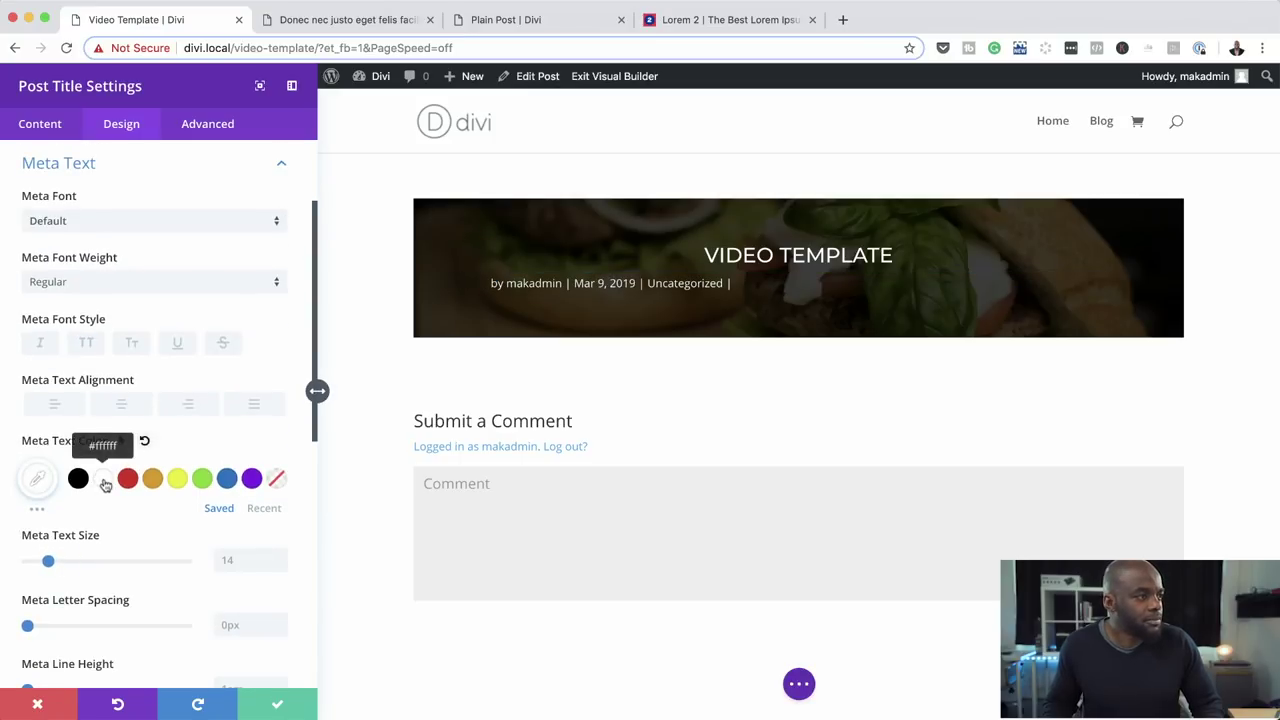
click(122, 405)
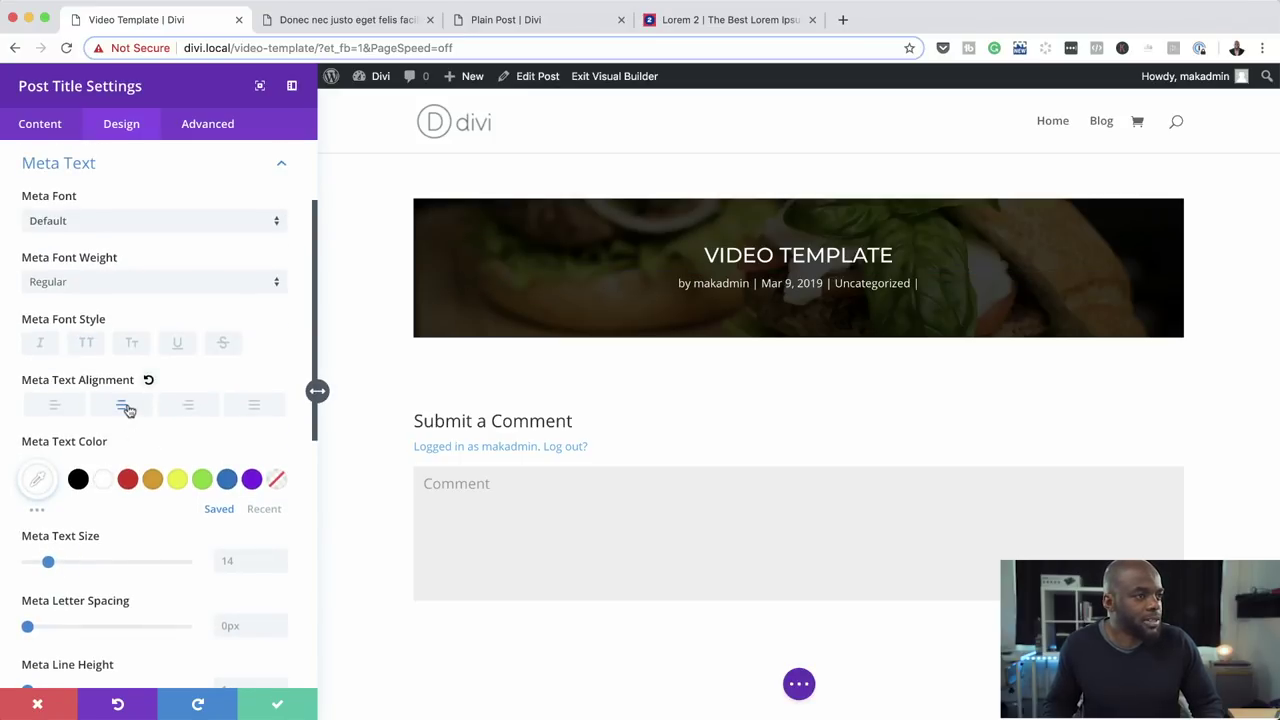
click(119, 221)
click(119, 220)
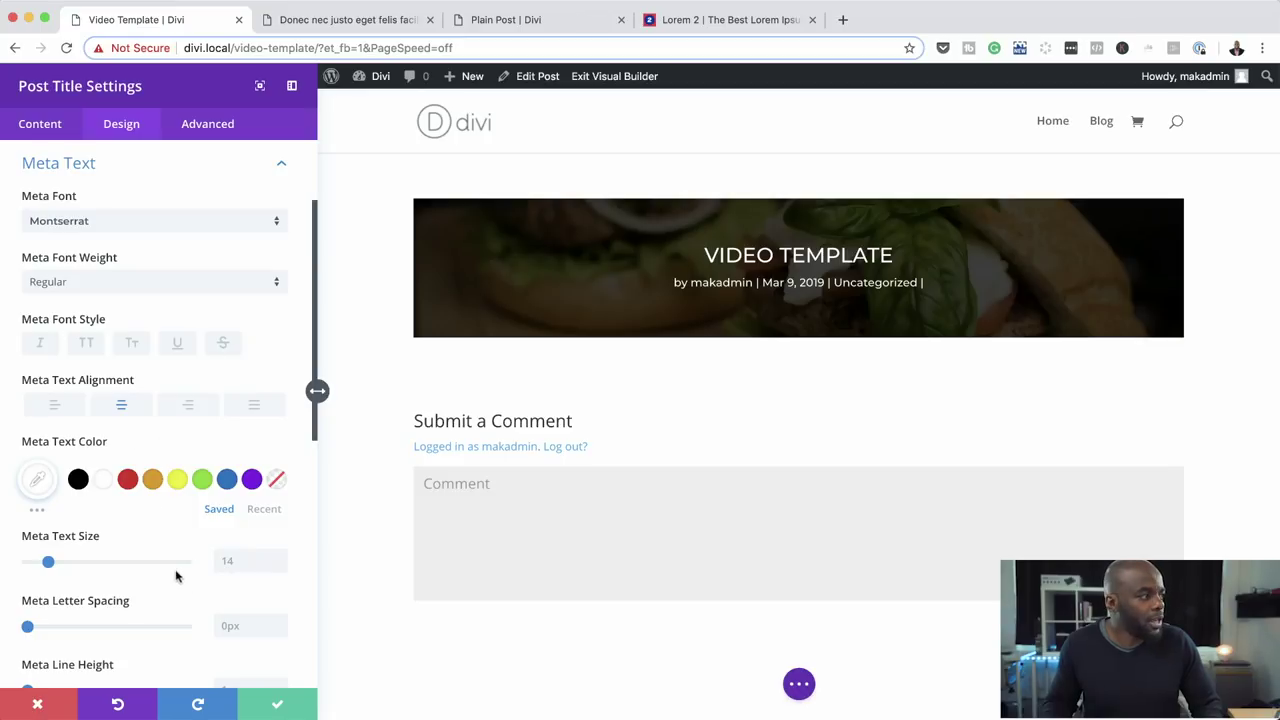
click(37, 479)
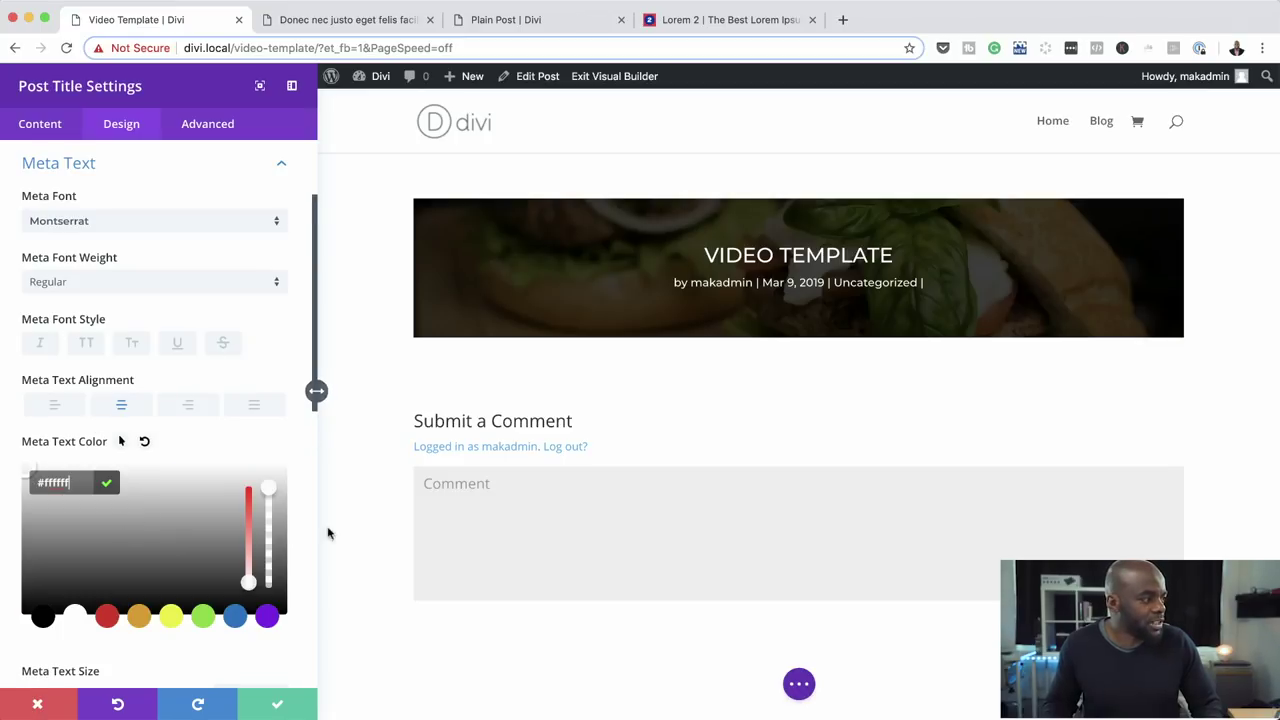
drag(268, 487, 276, 549)
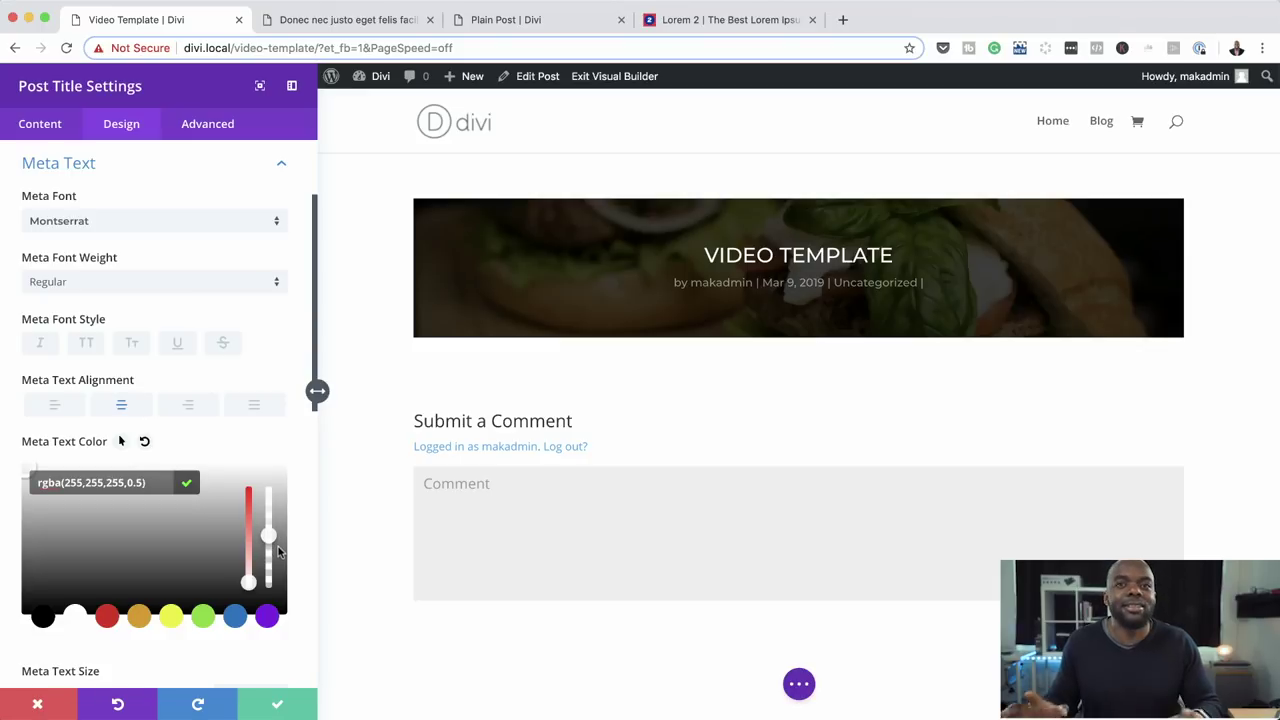
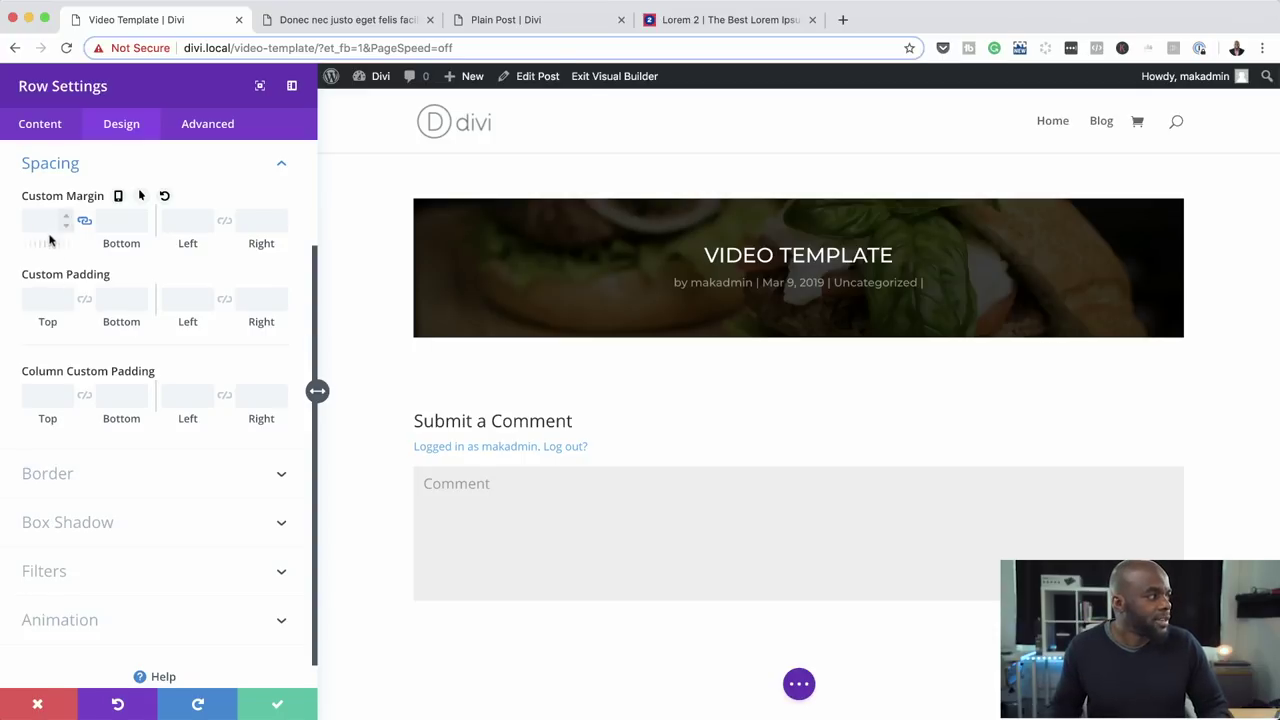
Set the title row's linked top and bottom custom margins to 70px and save the row settings.
drag(48, 244, 106, 252)
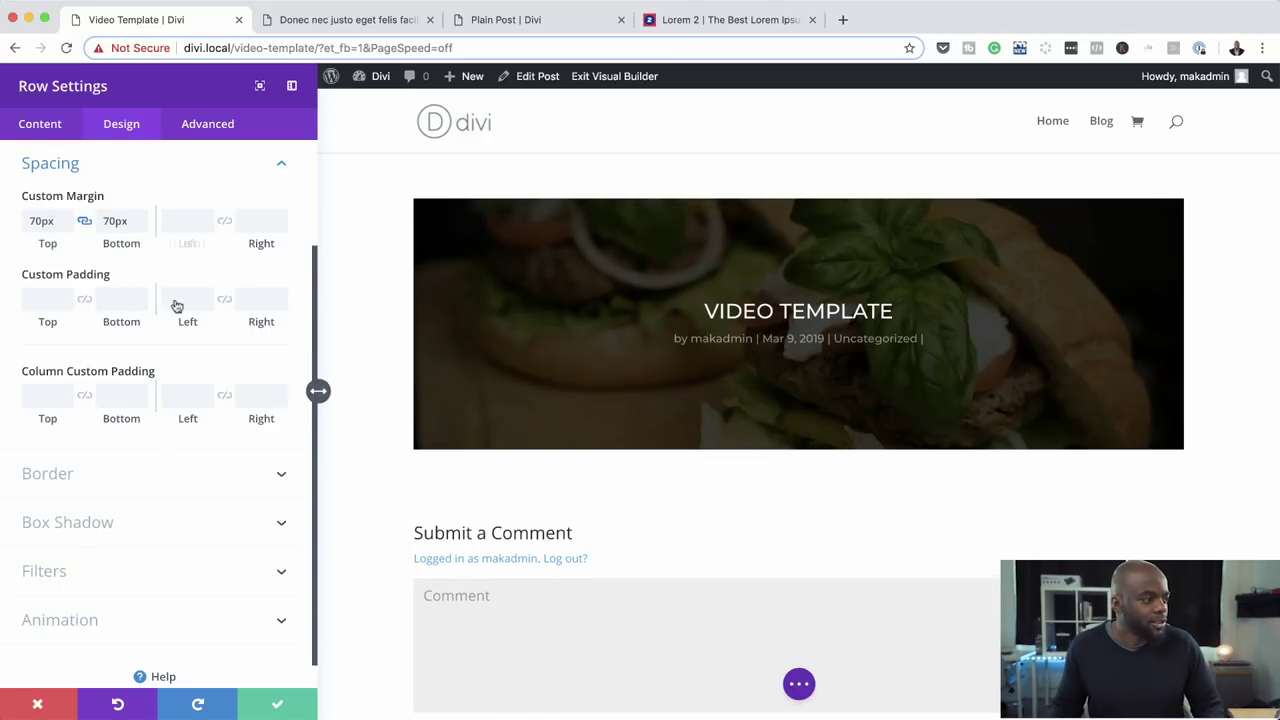
click(278, 707)
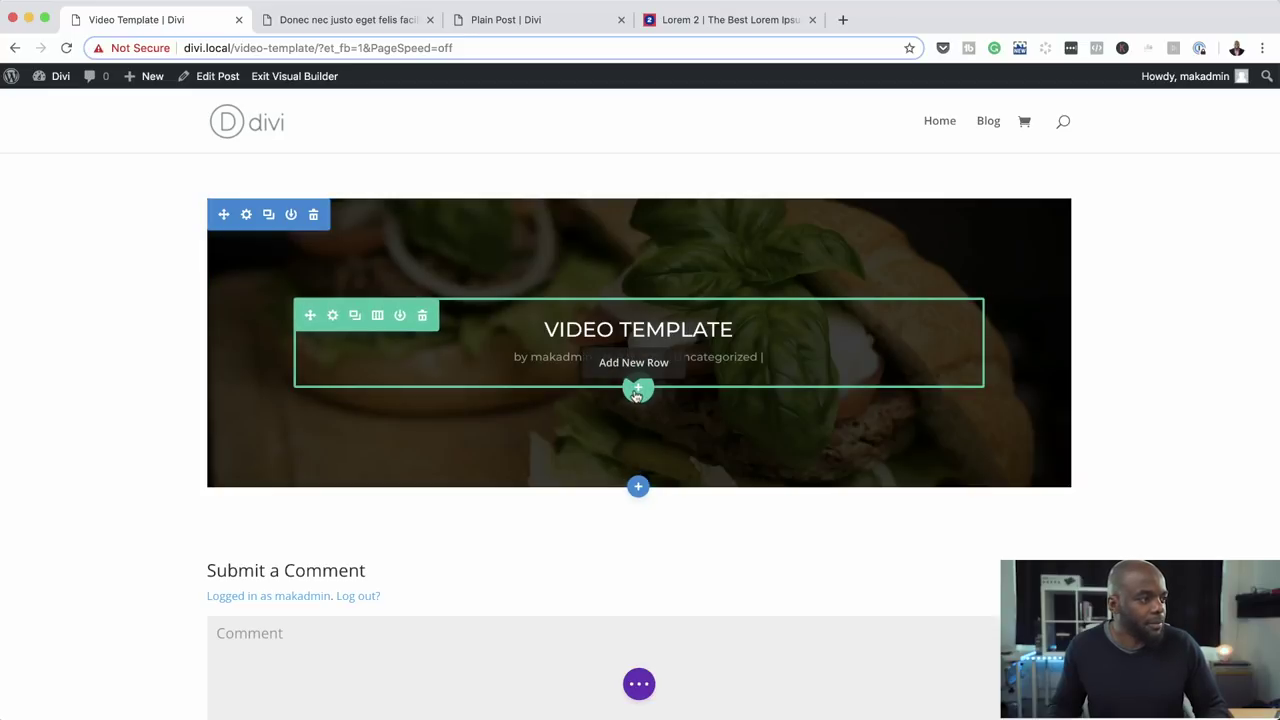
Add a regular section below the title header with a single-column row containing a Video module.
click(638, 488)
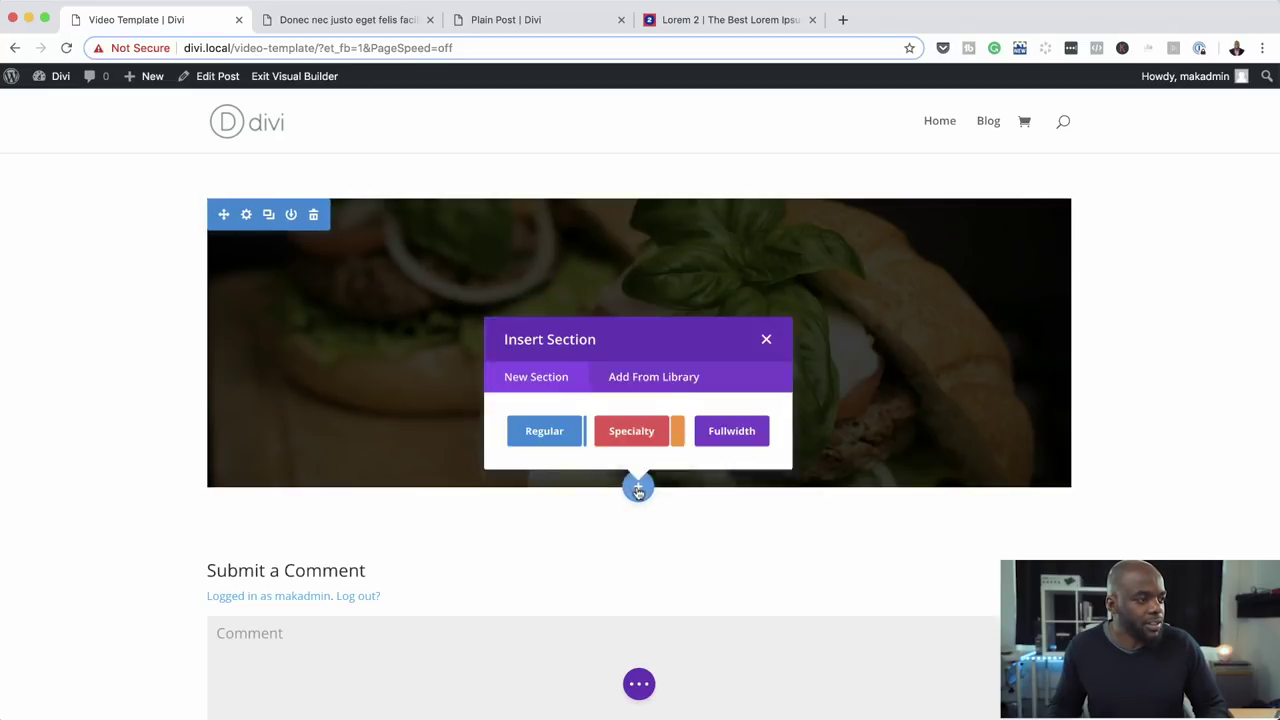
click(545, 440)
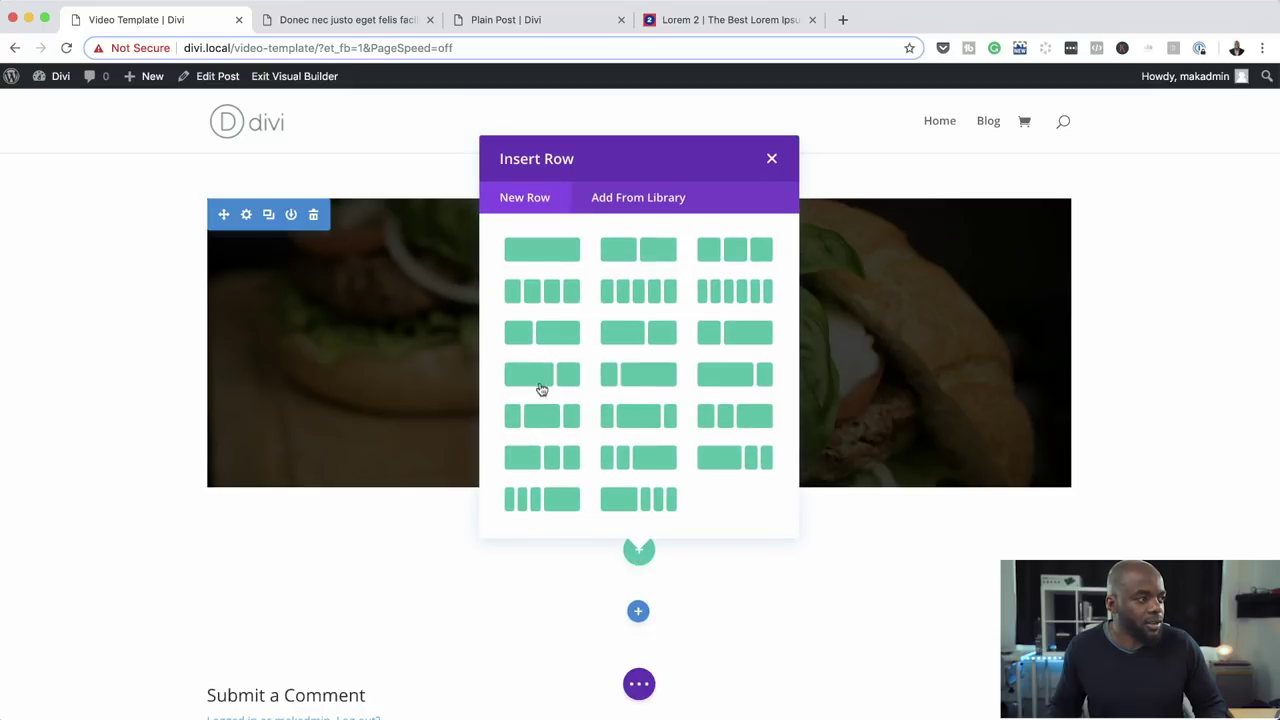
click(541, 250)
click(600, 229)
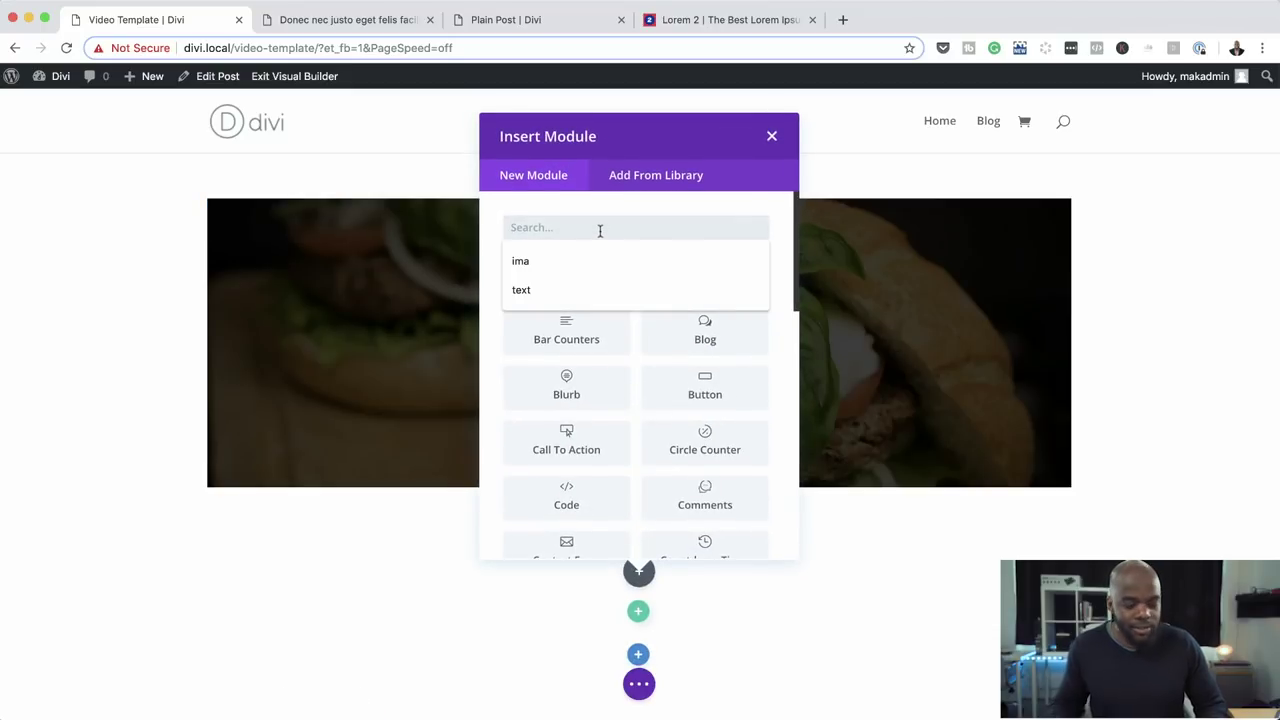
text(vi)
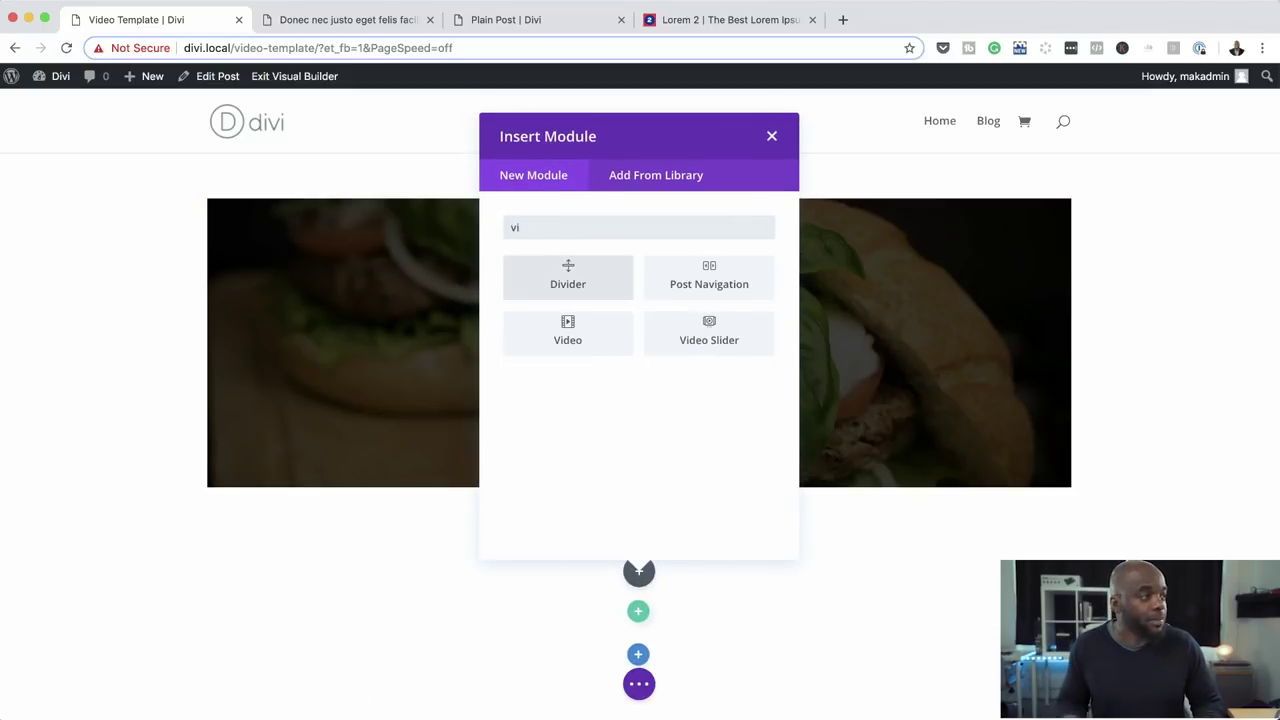
click(577, 337)
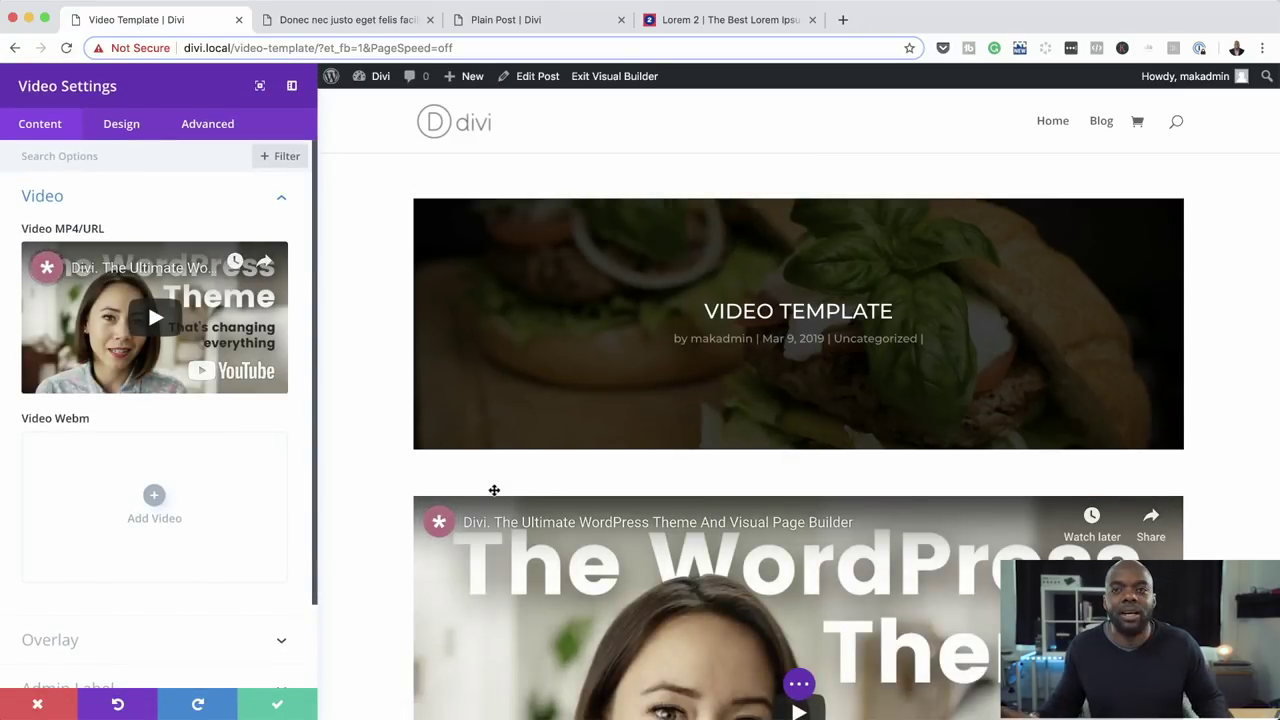
Set the Video module's width to 70% and its module alignment to center.
click(133, 126)
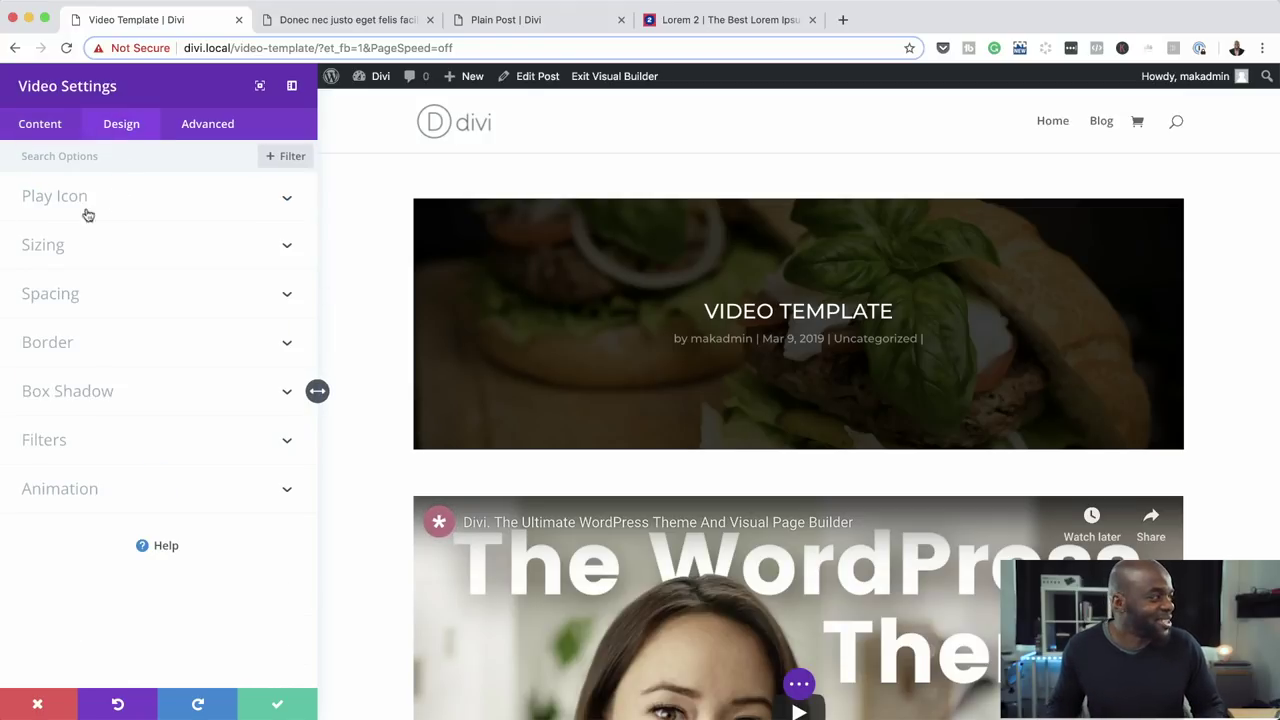
click(59, 251)
drag(189, 325, 138, 322)
click(157, 375)
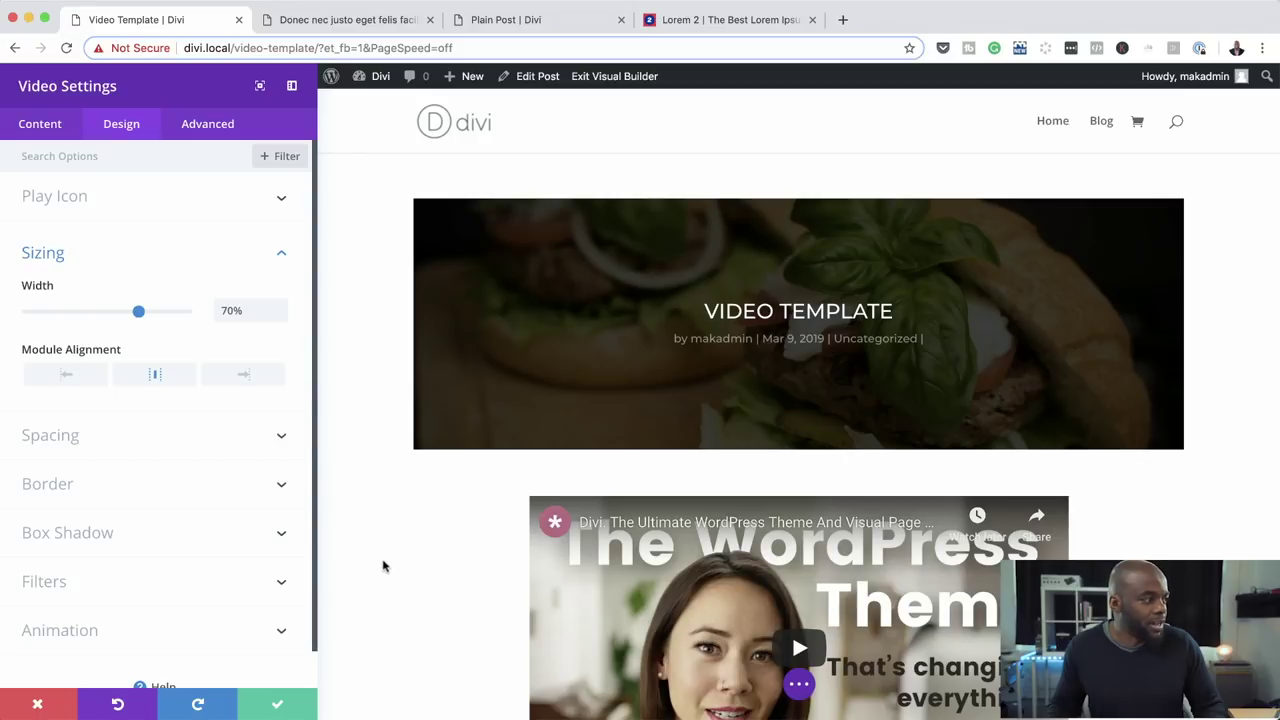
scroll(150, 421, down, 1)
scroll(389, 486, down, 5)
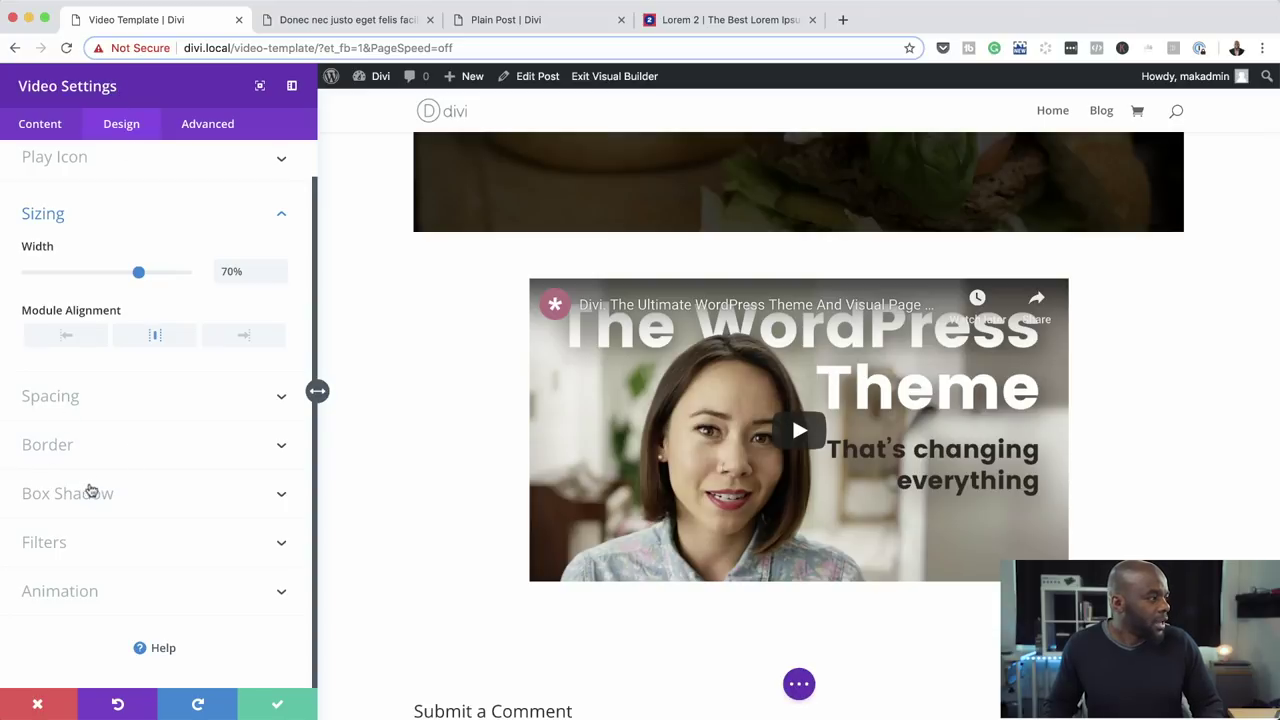
Use the post's featured image as dynamic content for the video's image overlay.
scroll(177, 461, up, 2)
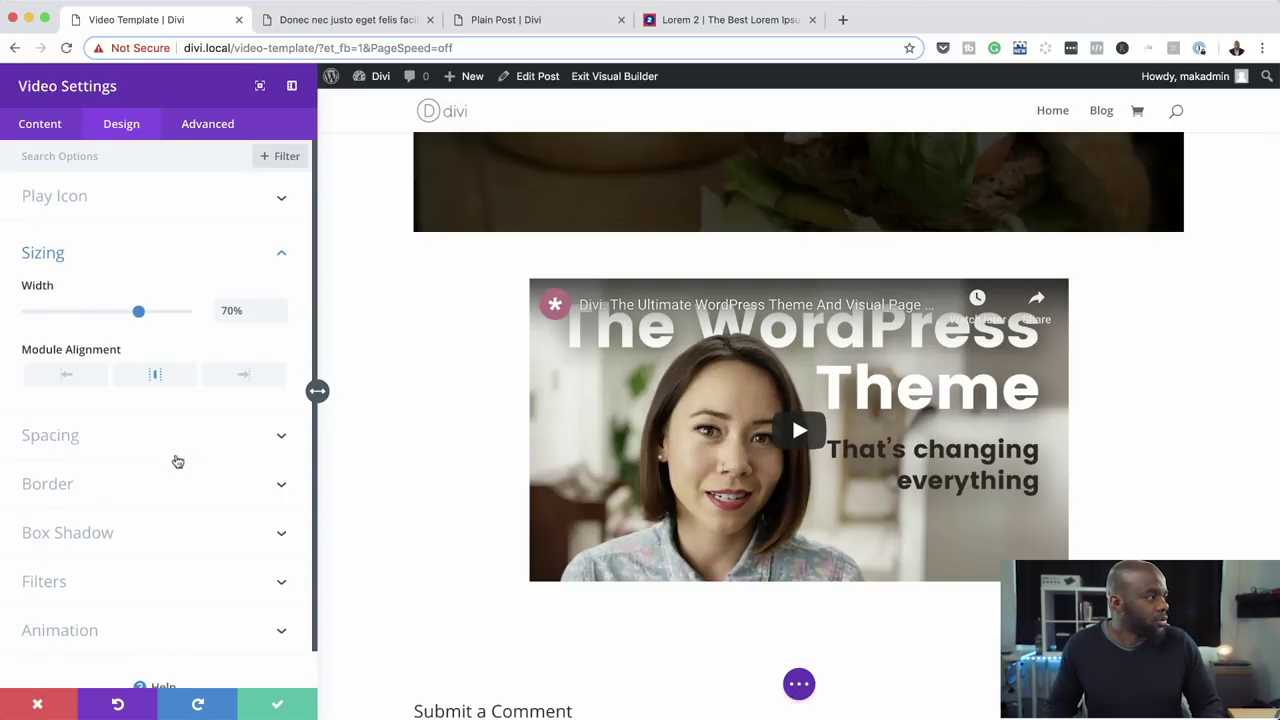
click(18, 124)
click(64, 248)
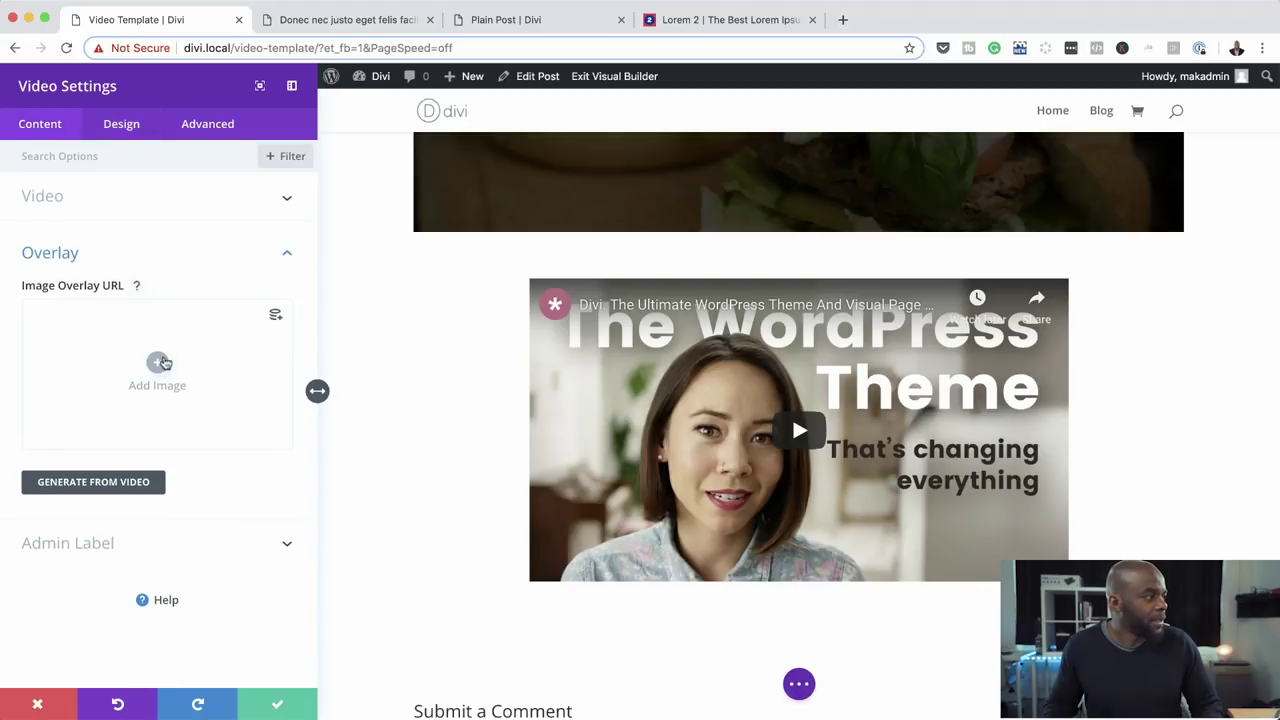
click(279, 317)
click(229, 327)
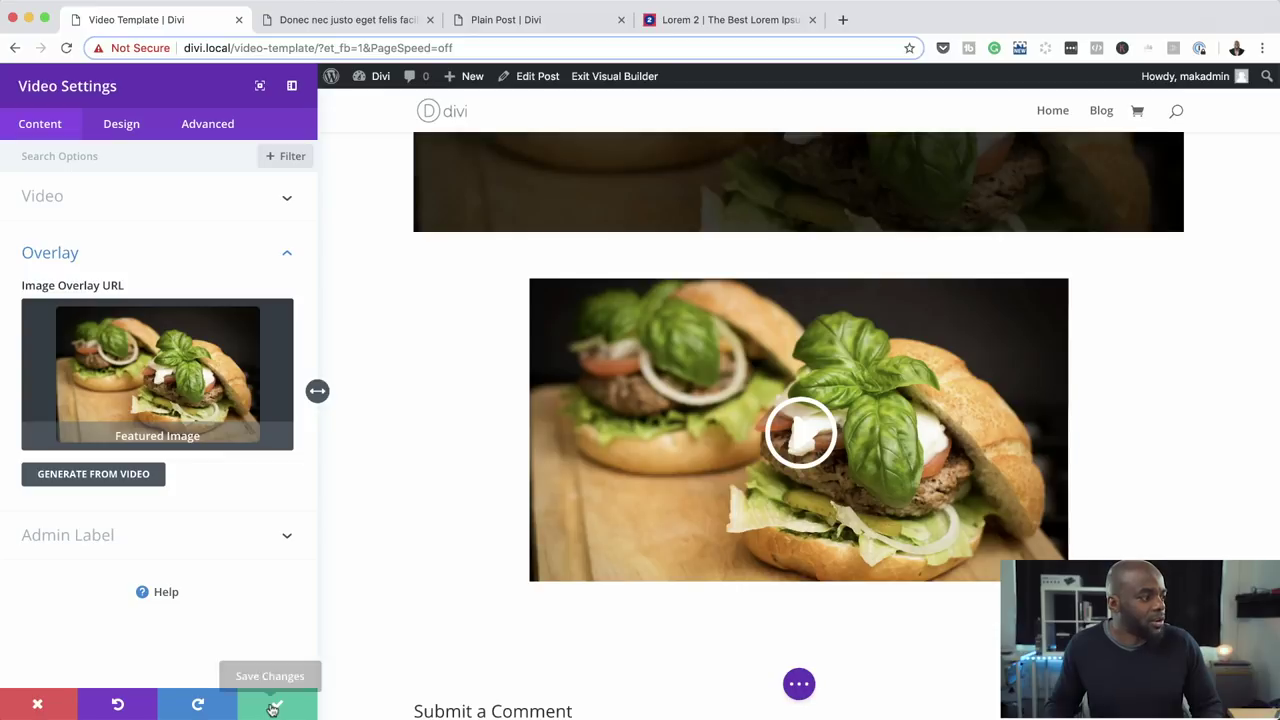
Set the Video module's top custom margin to -133px so the video overlaps the title header.
click(124, 128)
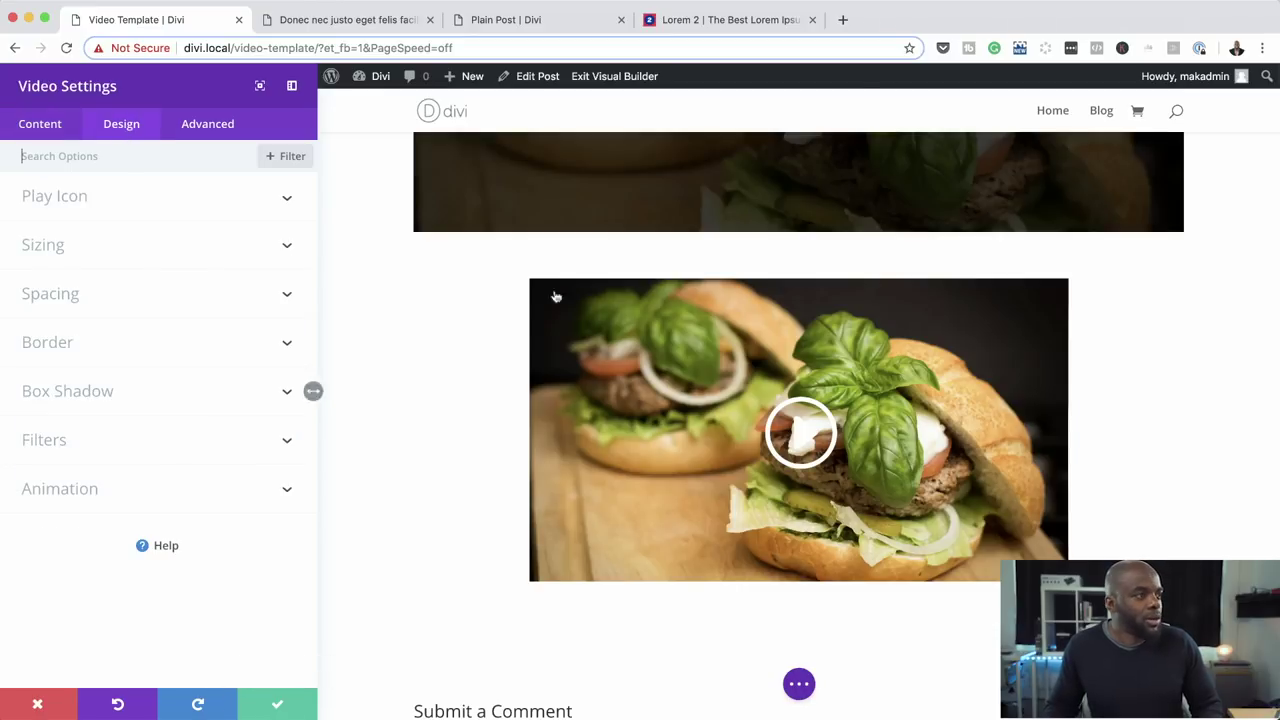
scroll(474, 400, up, 4)
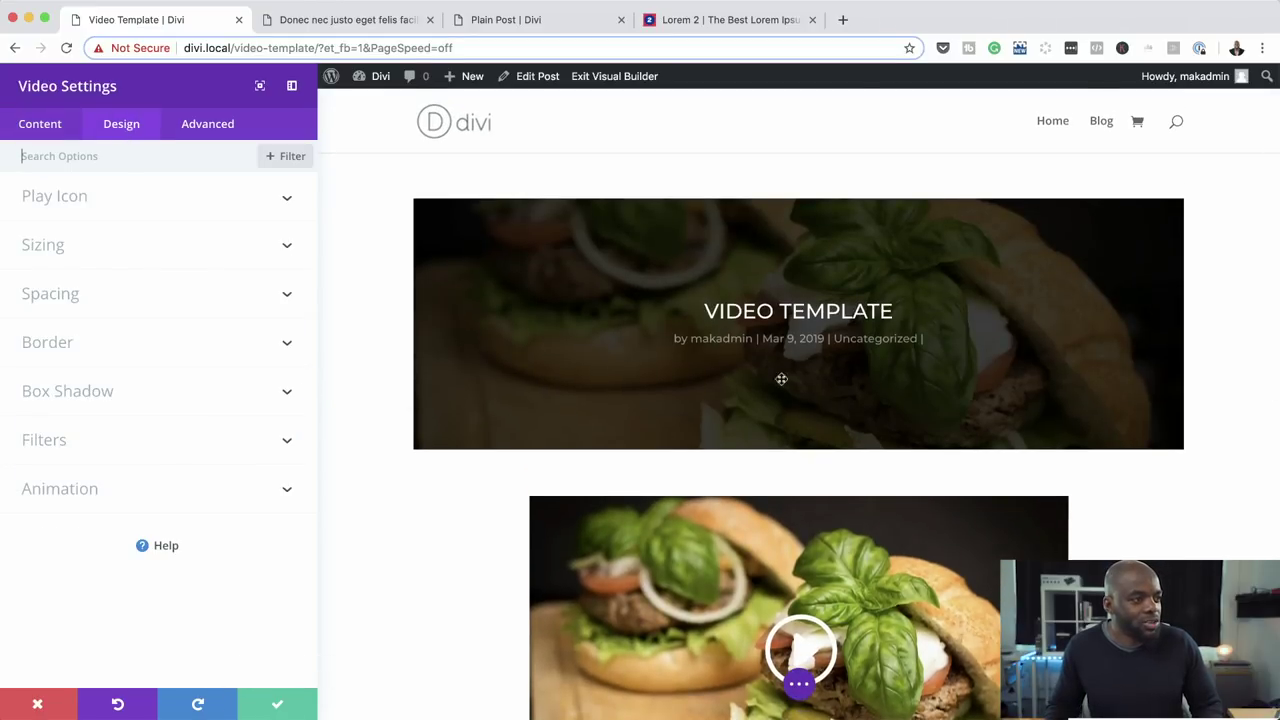
click(50, 294)
mouse_move(44, 312)
mouse_down()
mouse_move(6, 329)
mouse_move(22, 316)
mouse_up()
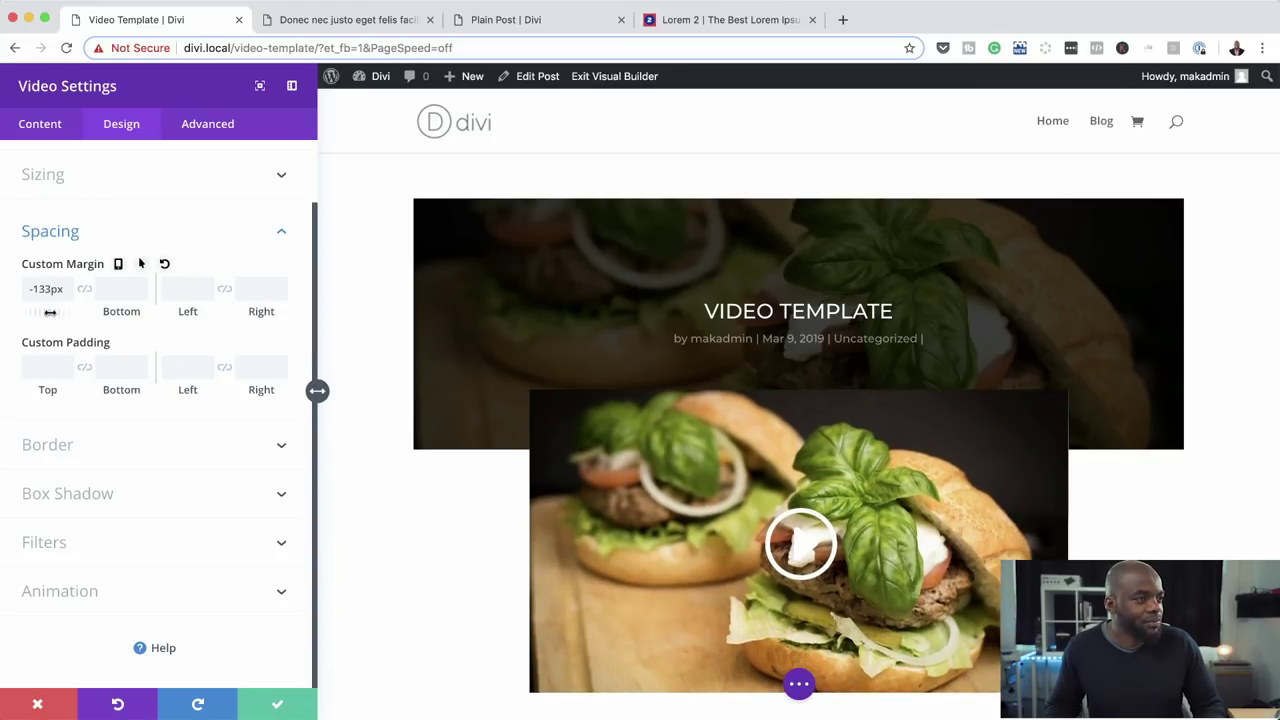
Set the Video module's top custom margin to -140px and save the module settings.
drag(58, 313, 52, 313)
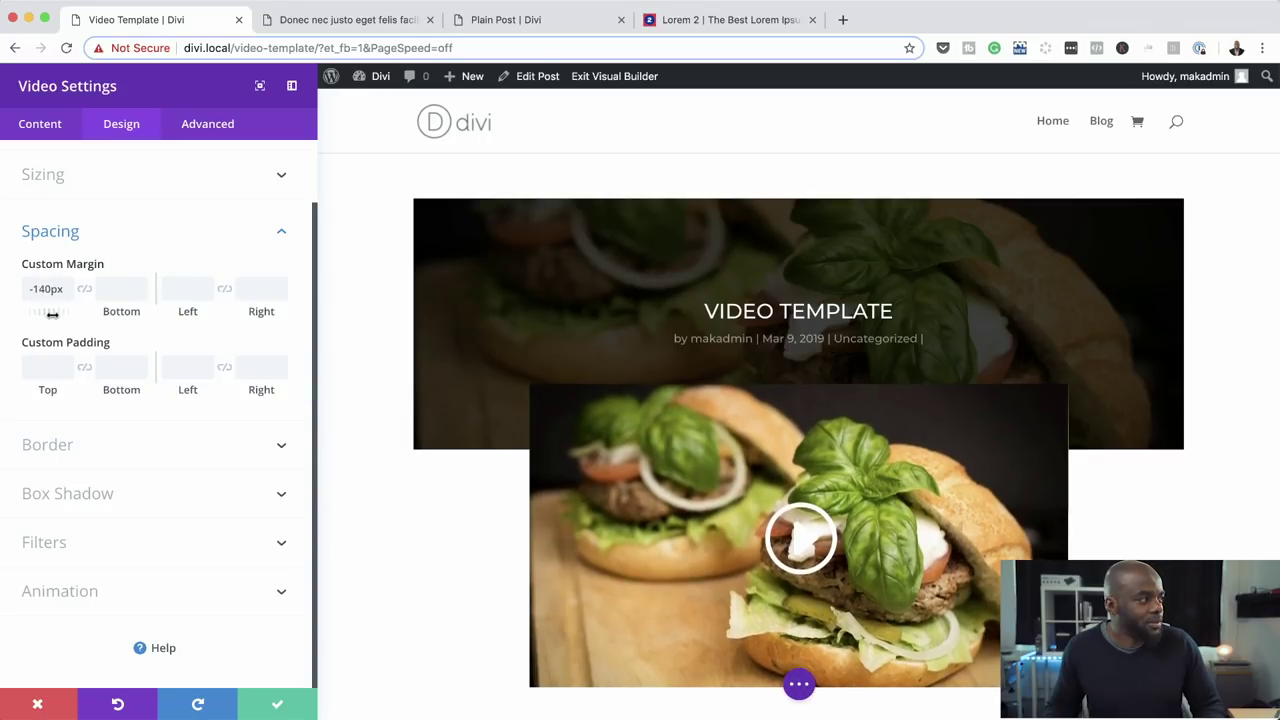
scroll(417, 611, down, 2)
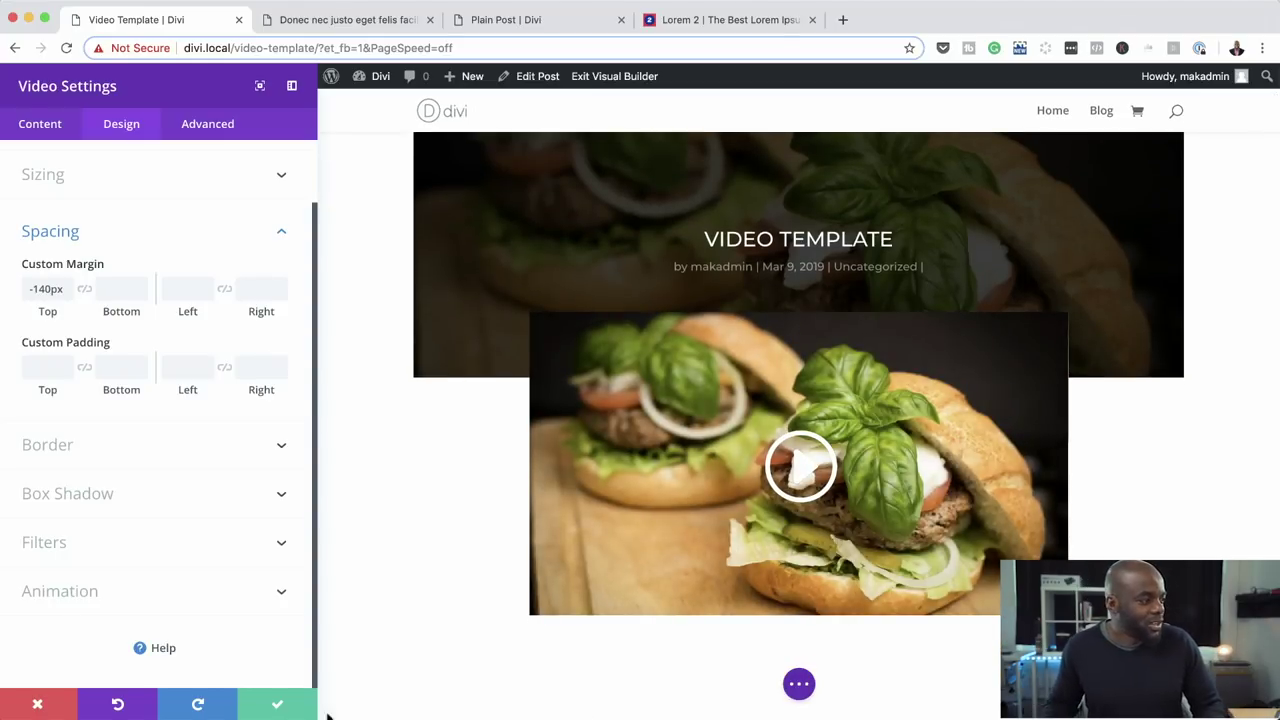
click(272, 704)
Insert a Text module directly below the video in the same column.
scroll(63, 265, down, 1)
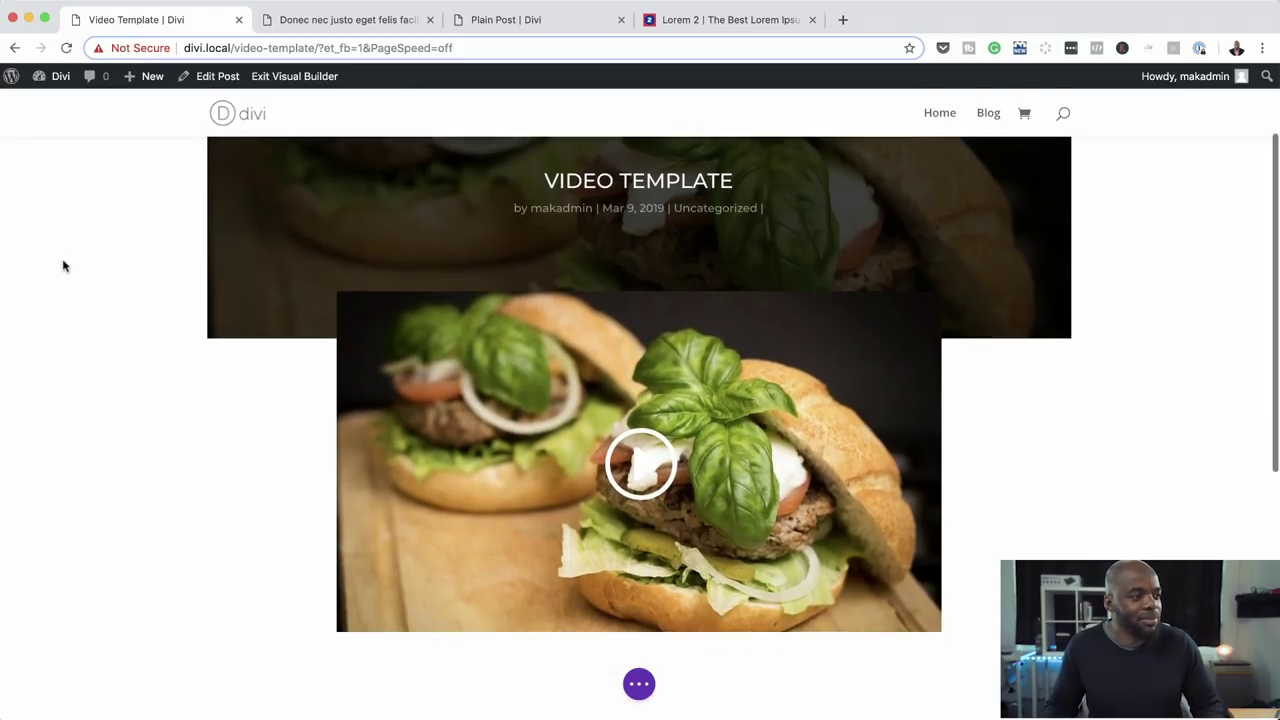
scroll(71, 266, down, 5)
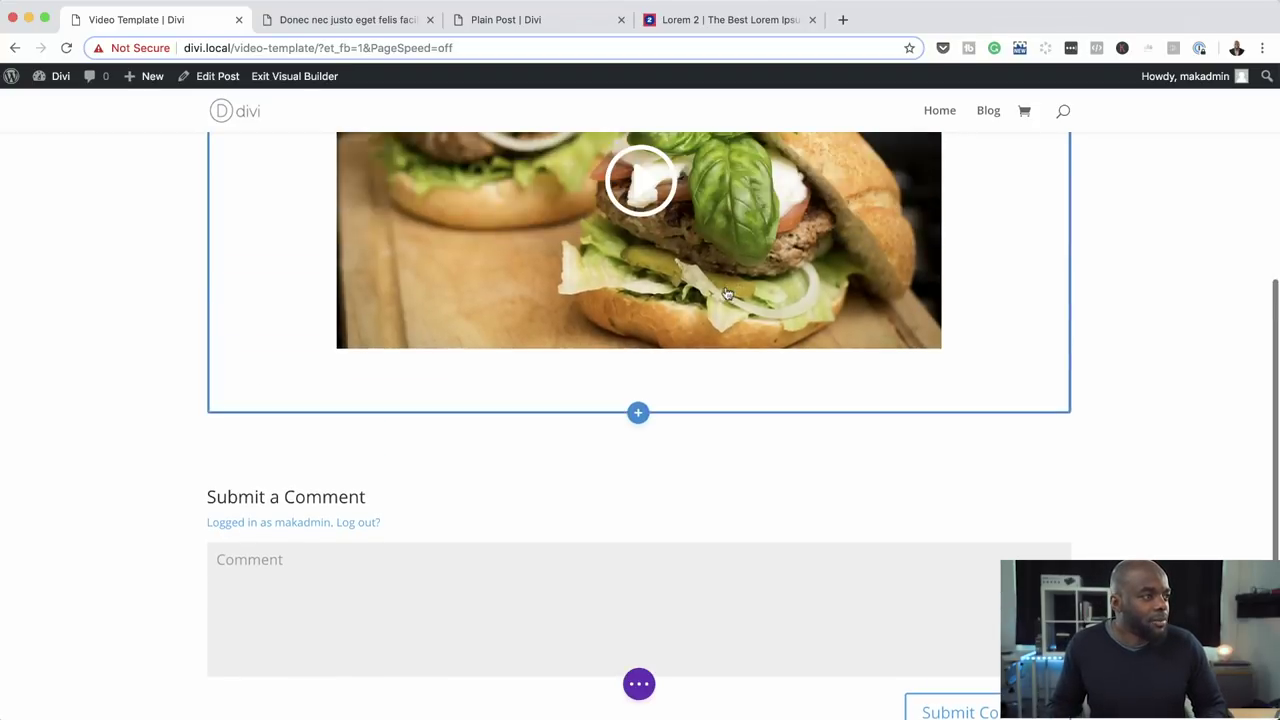
click(637, 320)
click(608, 450)
text(text)
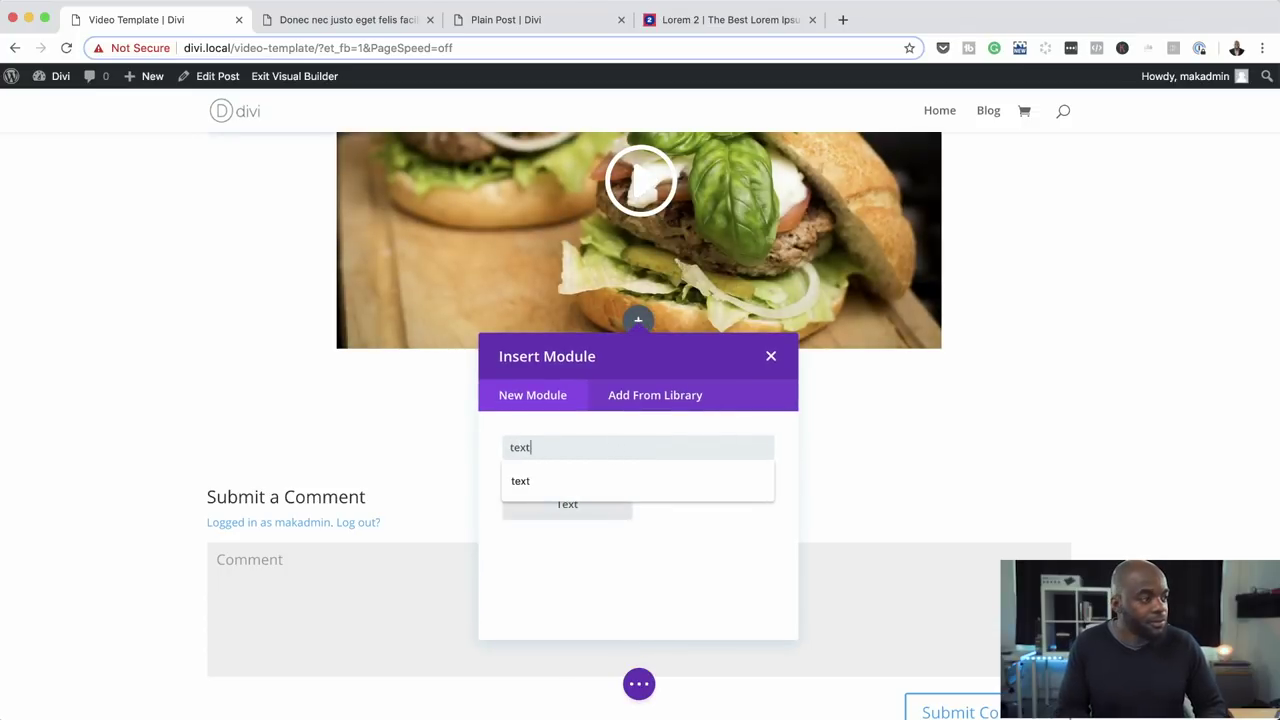
click(588, 481)
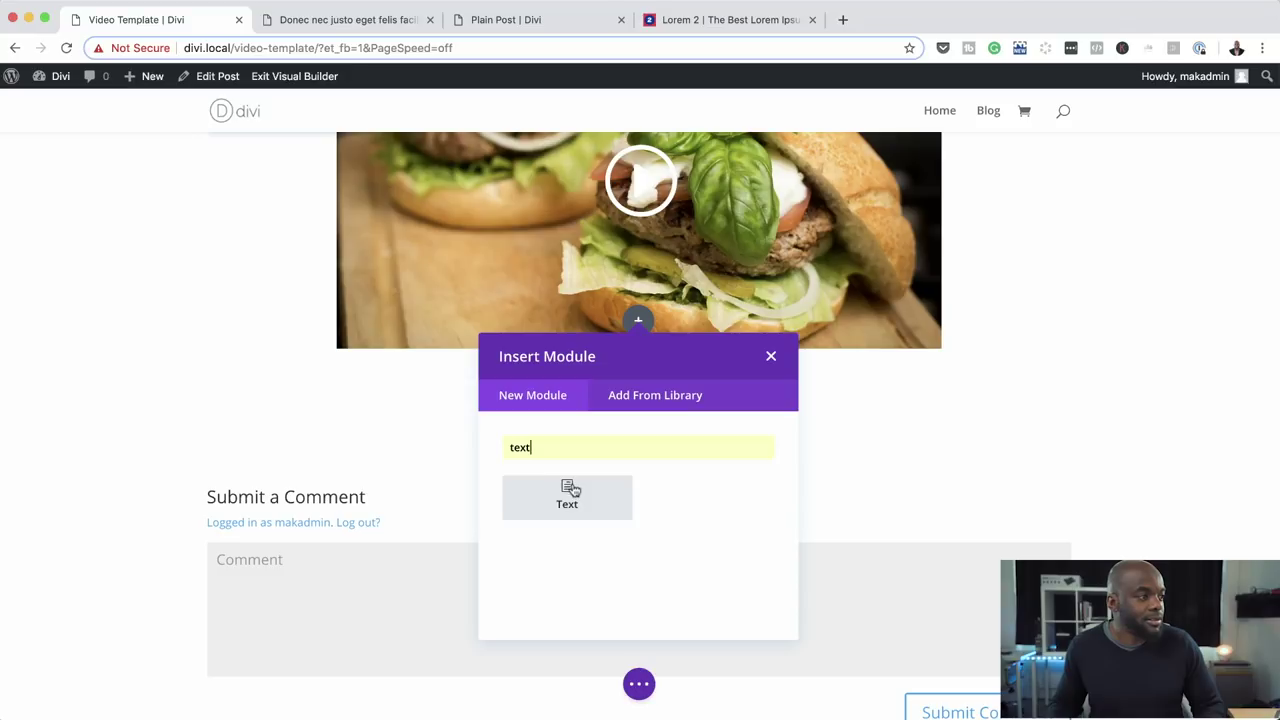
click(569, 494)
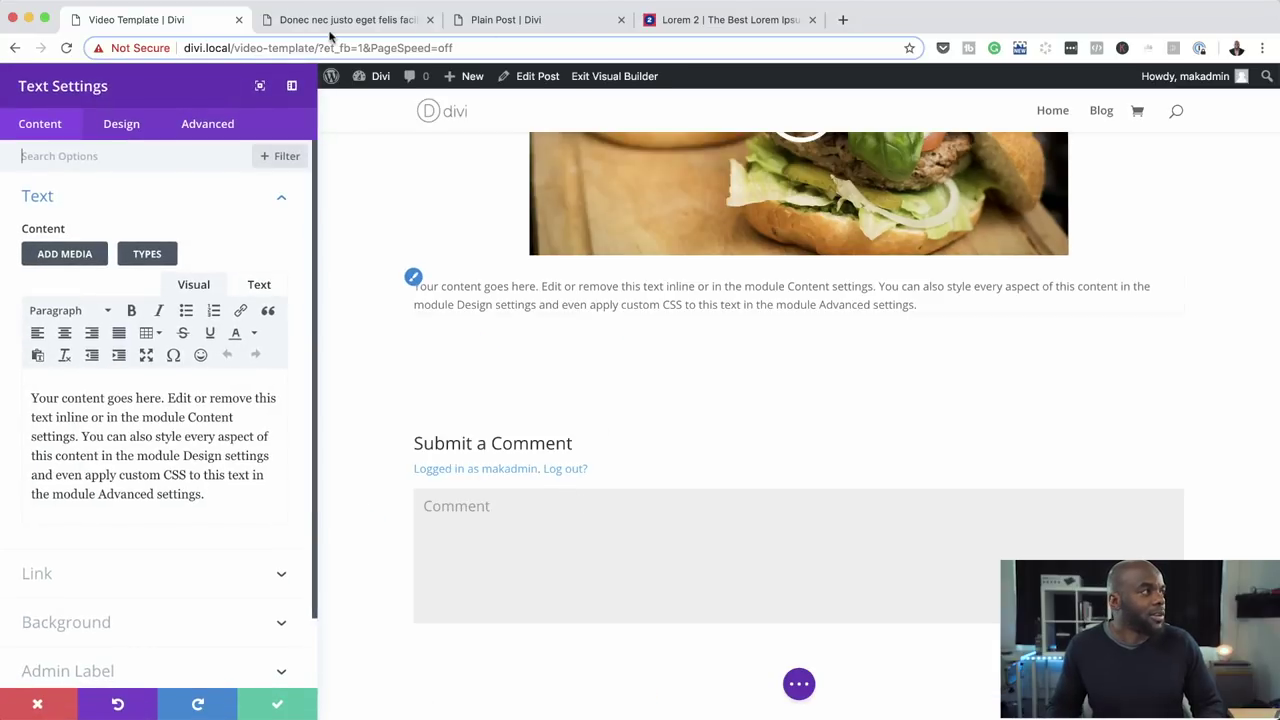
Replace the Text module's placeholder content with the first four short paragraphs copied from lorem2.com.
click(400, 20)
click(724, 20)
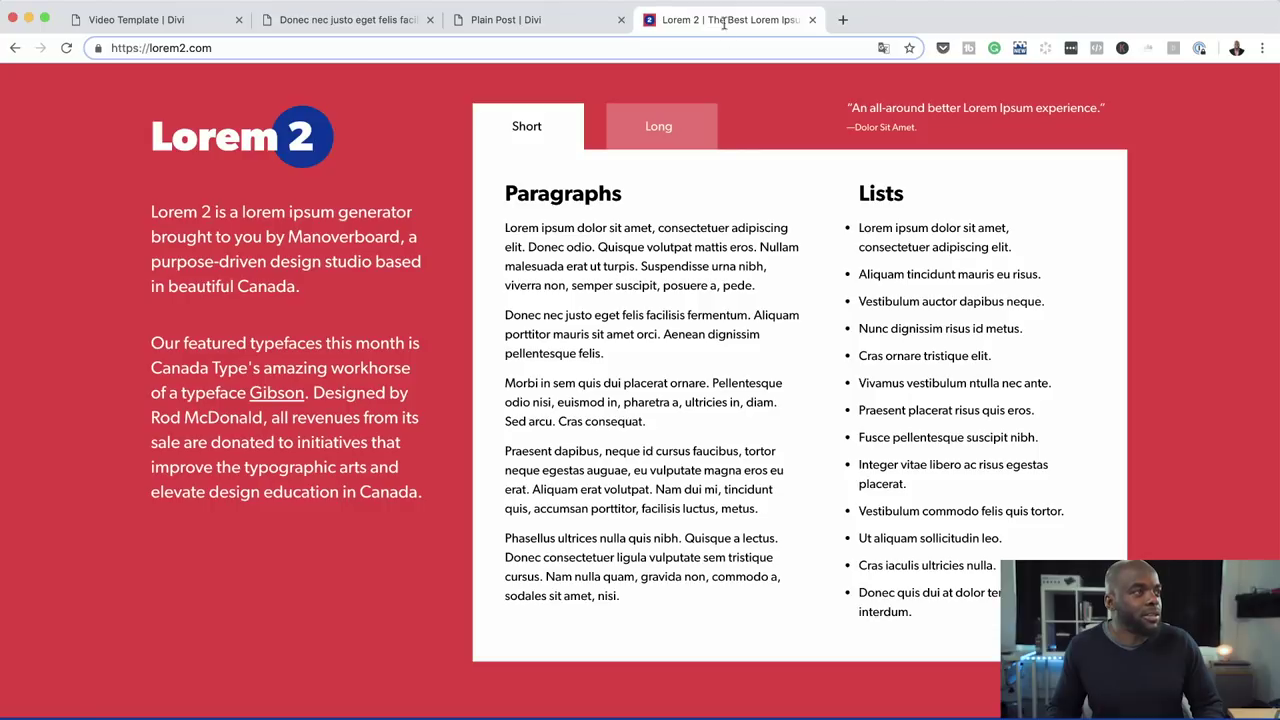
drag(506, 229, 765, 516)
key(super+c)
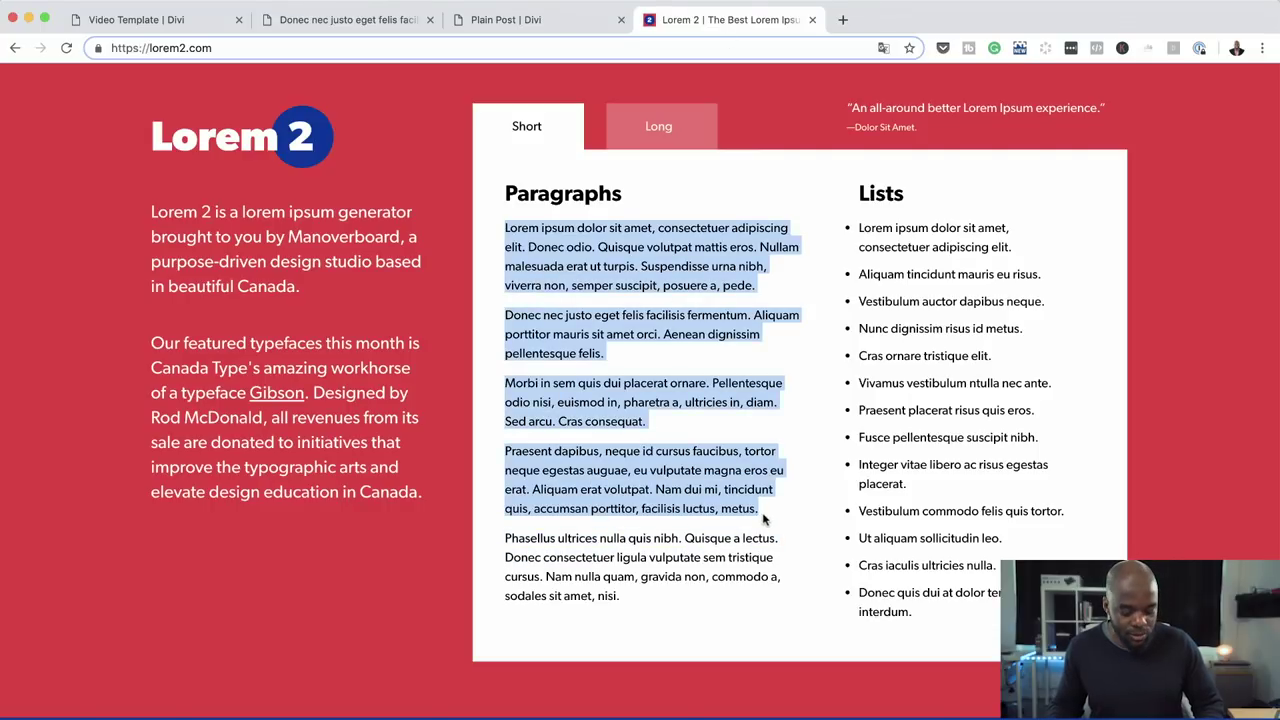
click(185, 19)
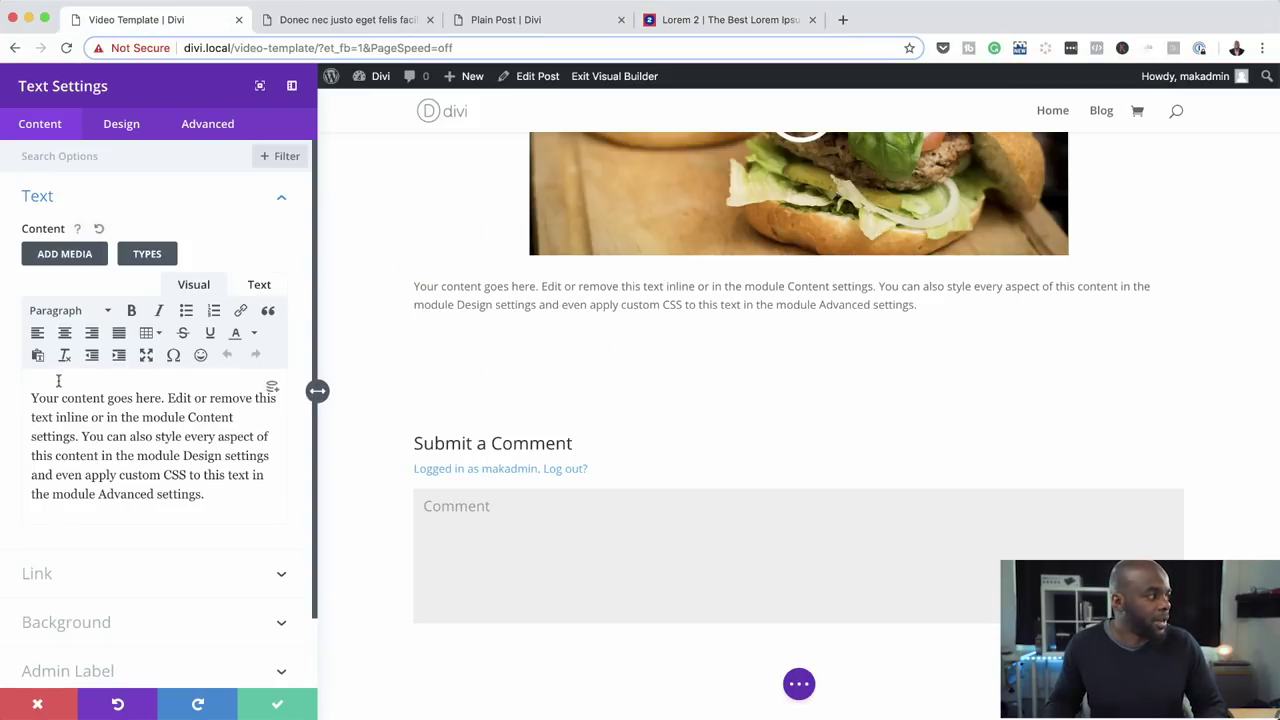
drag(30, 396, 204, 507)
key(super+v)
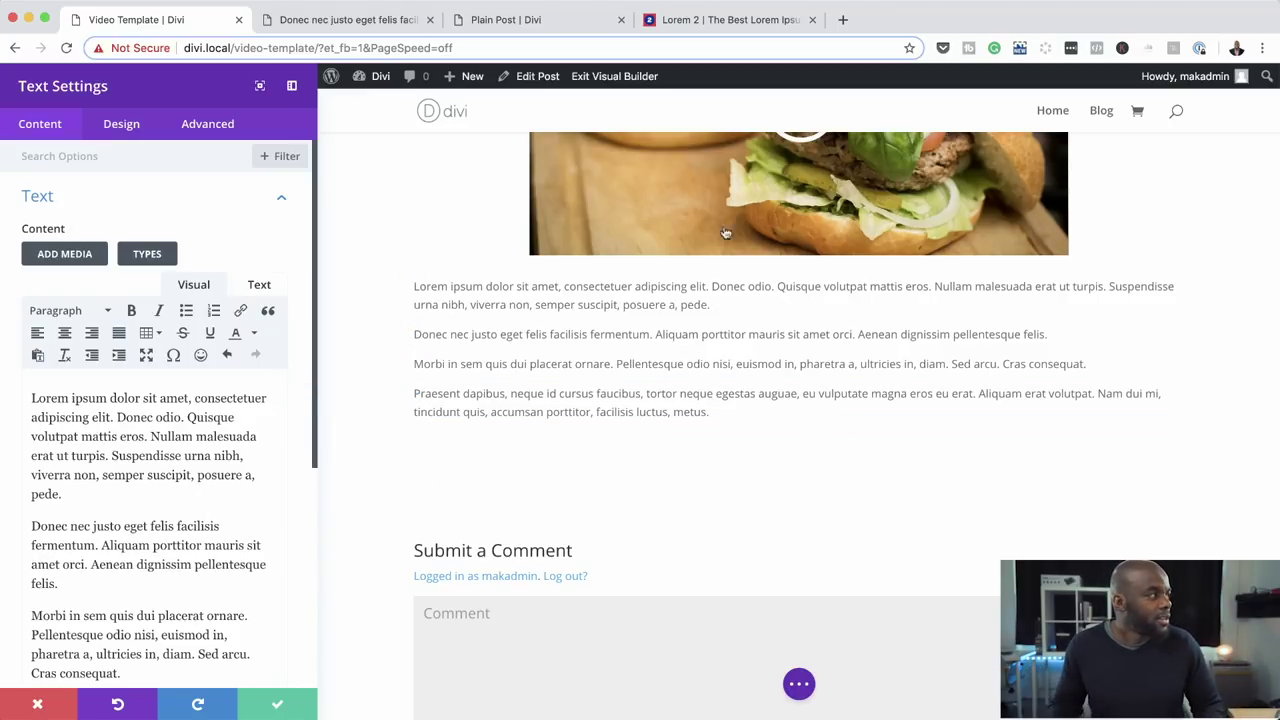
Set the Text module's width to 70% and its module alignment to center.
click(122, 132)
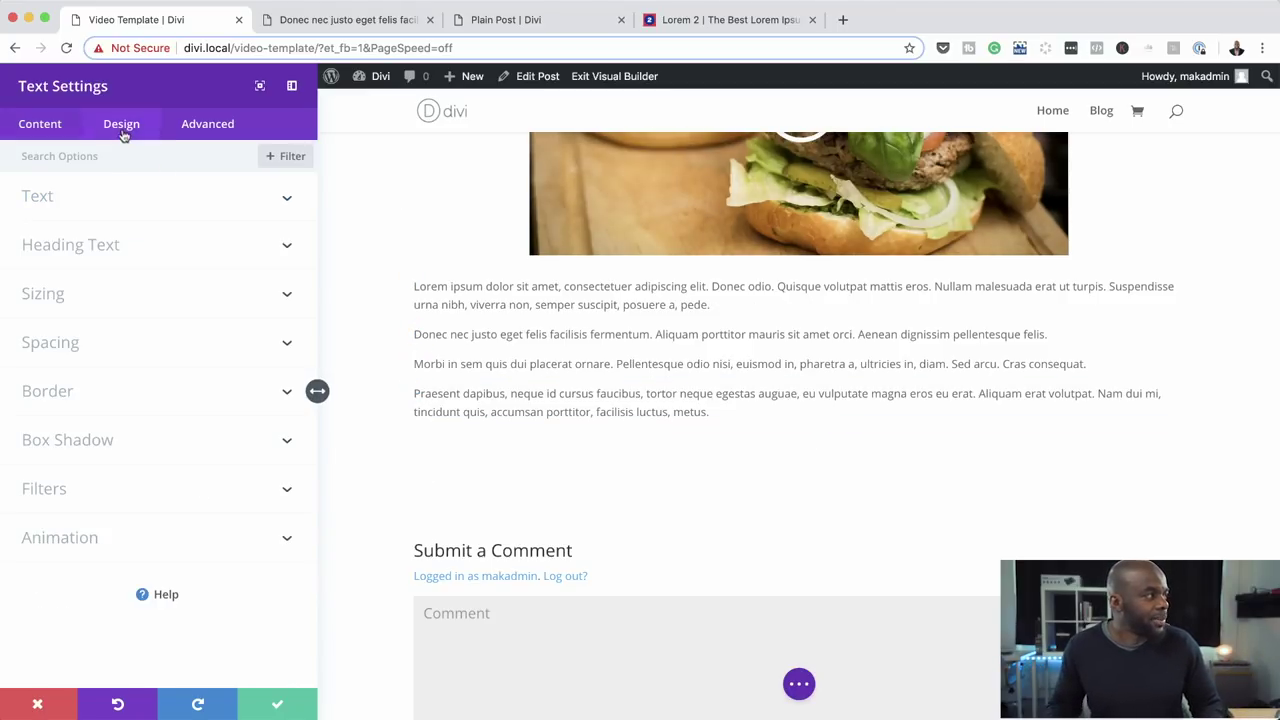
click(55, 296)
drag(186, 334, 141, 341)
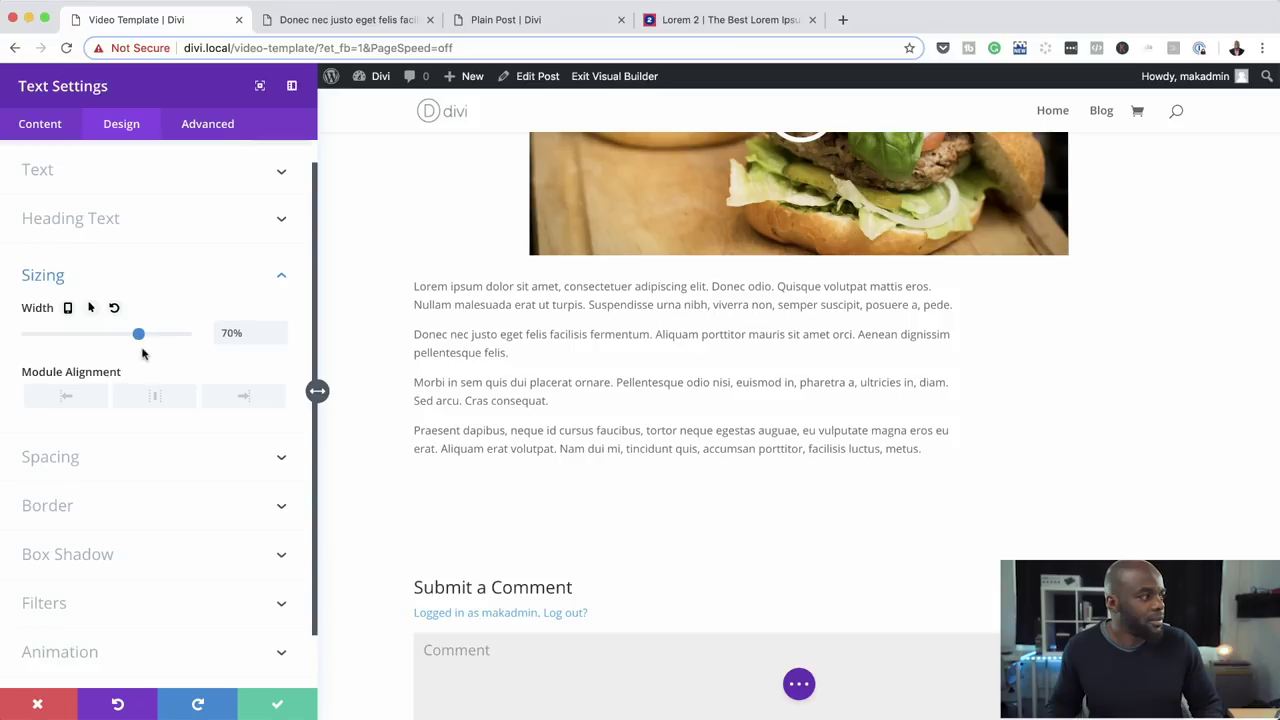
click(159, 398)
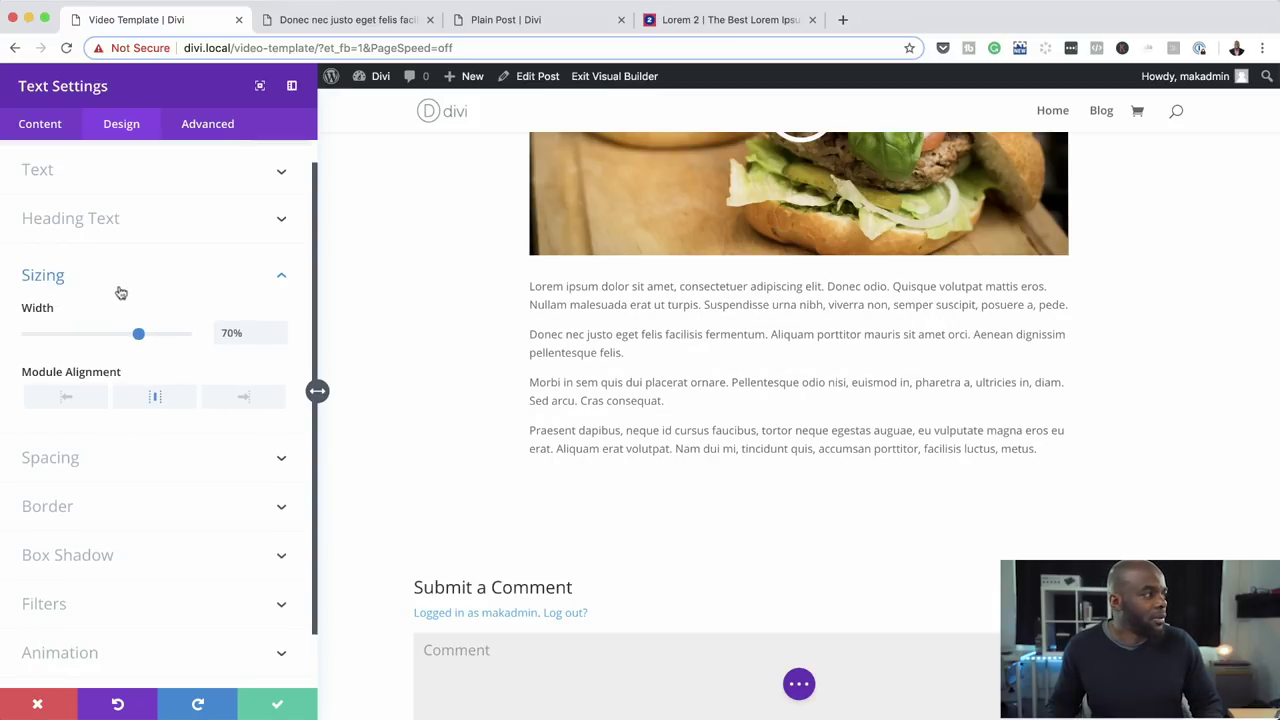
Style the body text in Montserrat at 16px with a 1.8em line height, and save the Text module.
click(57, 168)
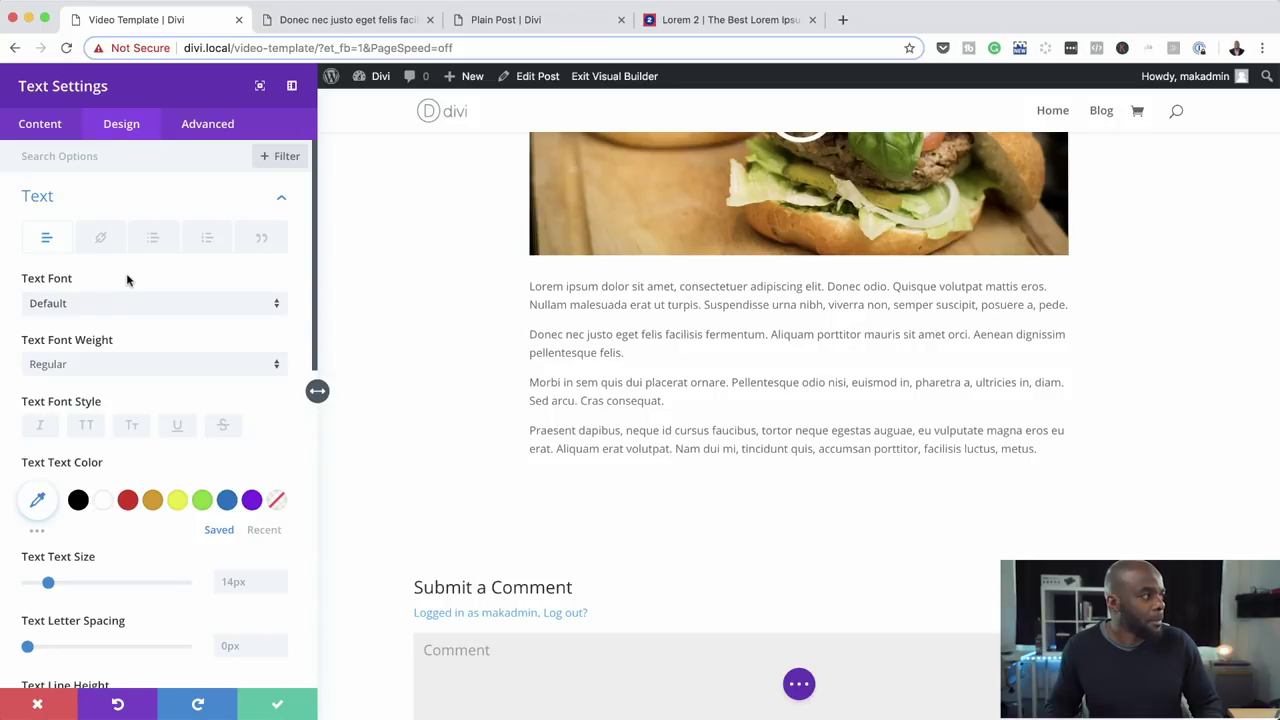
click(88, 305)
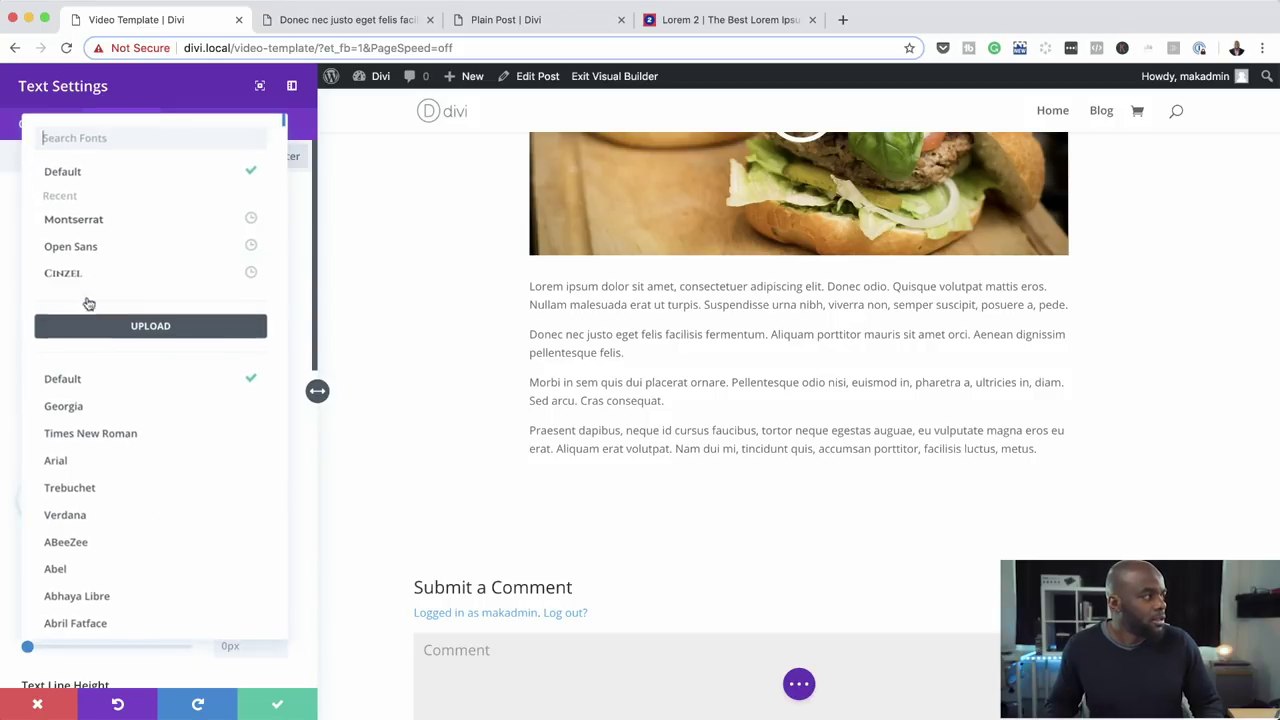
click(85, 226)
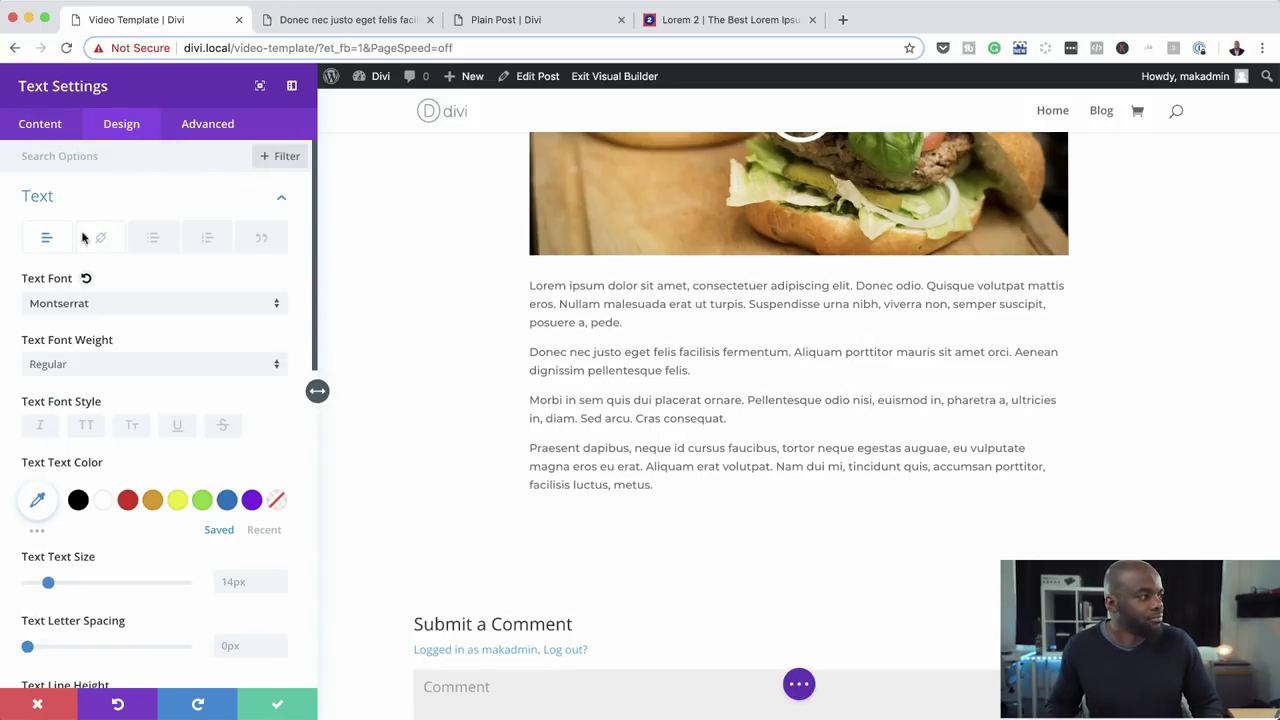
scroll(120, 605, down, 3)
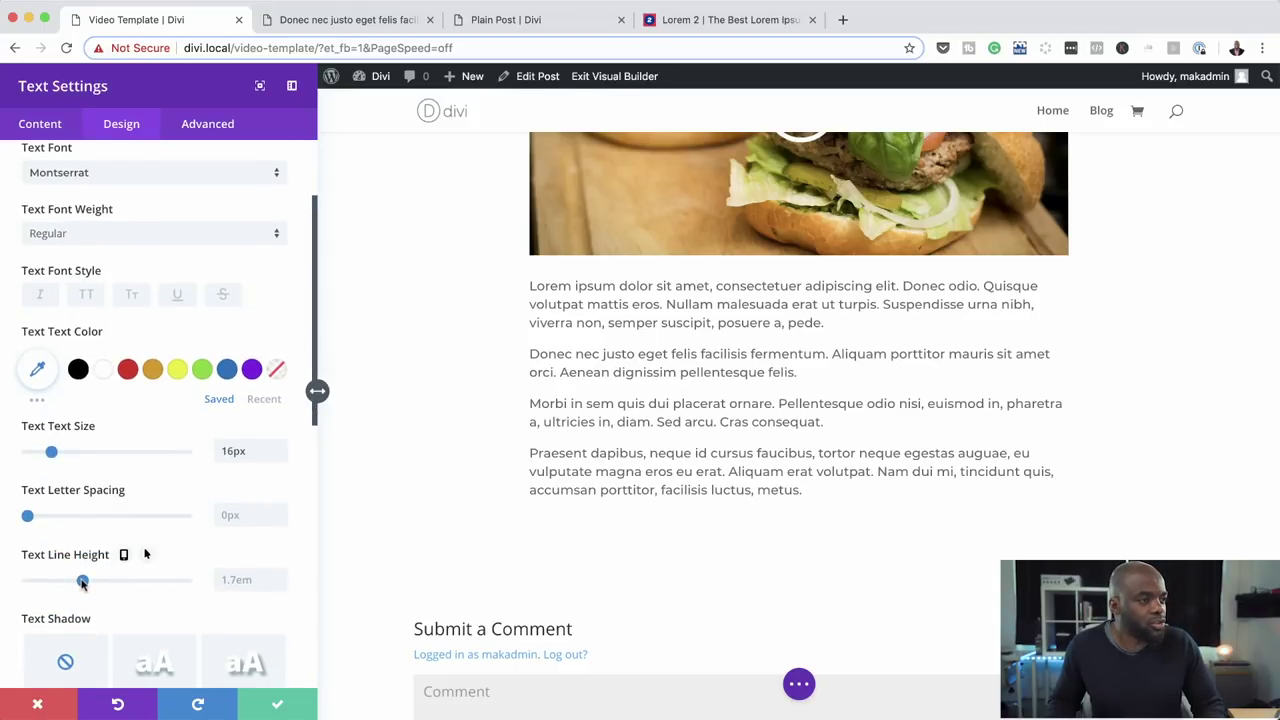
drag(86, 585, 90, 586)
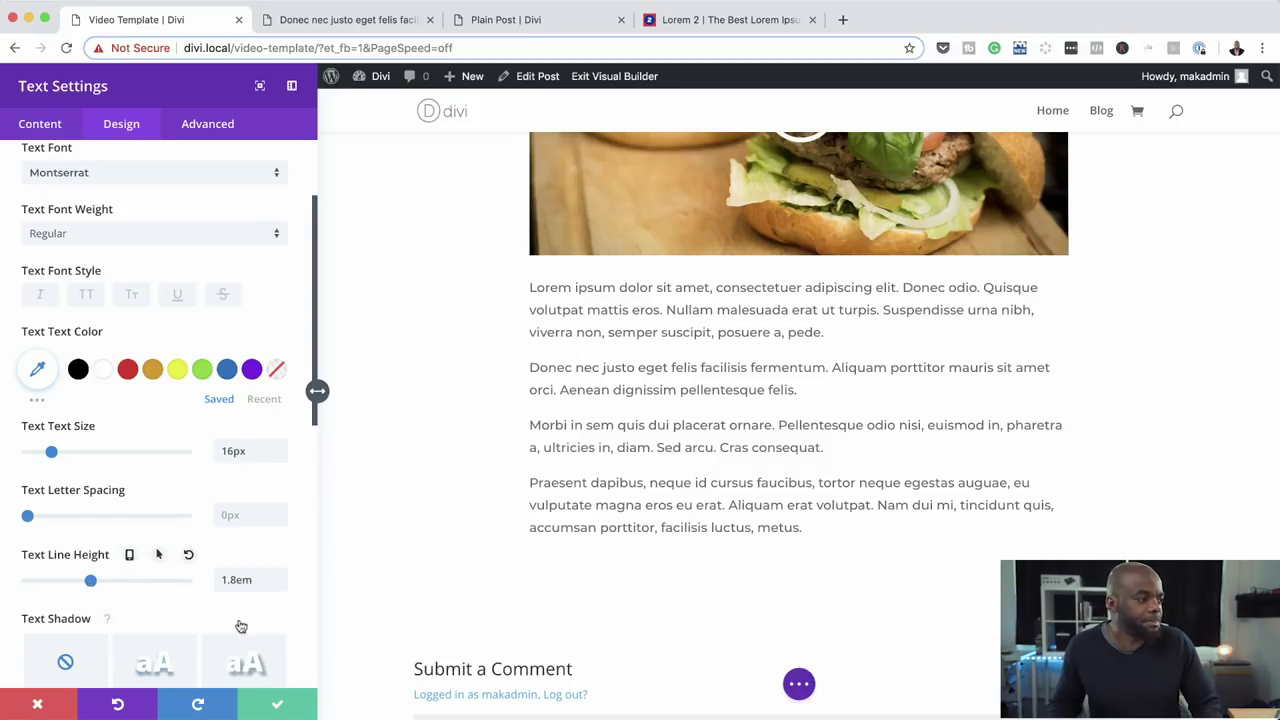
click(274, 708)
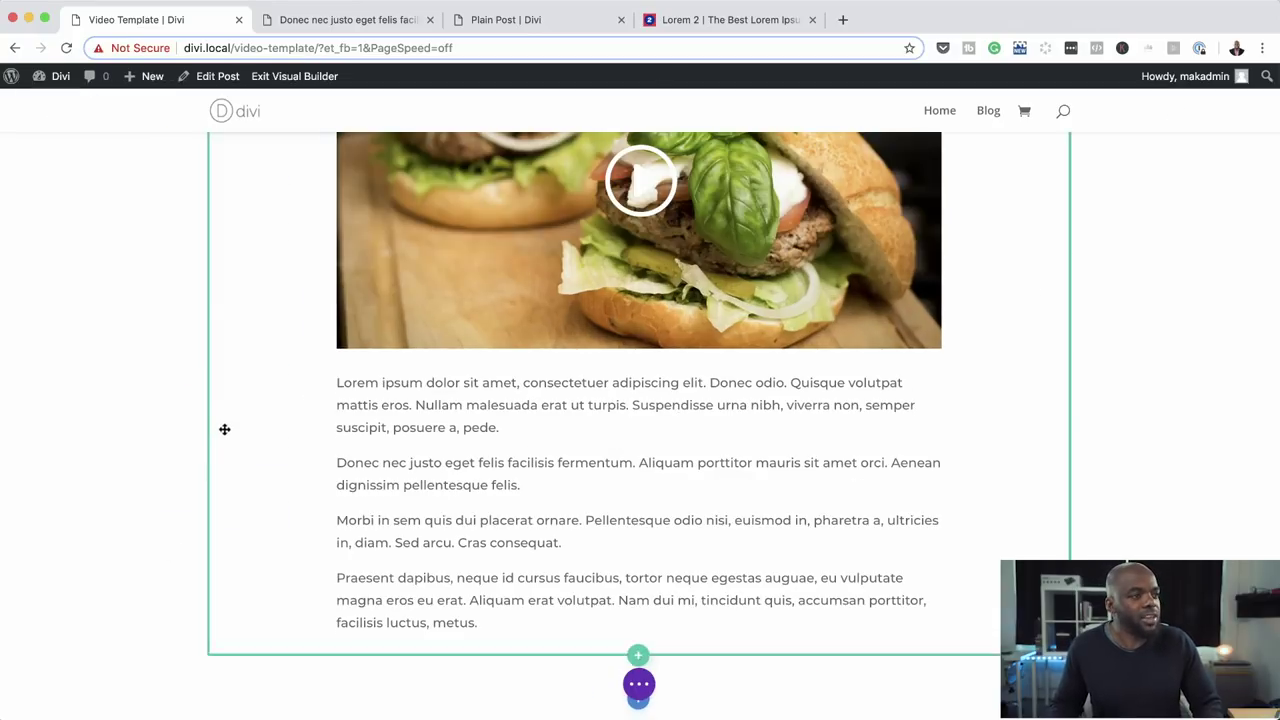
Set the header's post title to 32px text size, 3px letter spacing and Semi Bold weight, and save the Post Title module.
scroll(129, 440, up, 5)
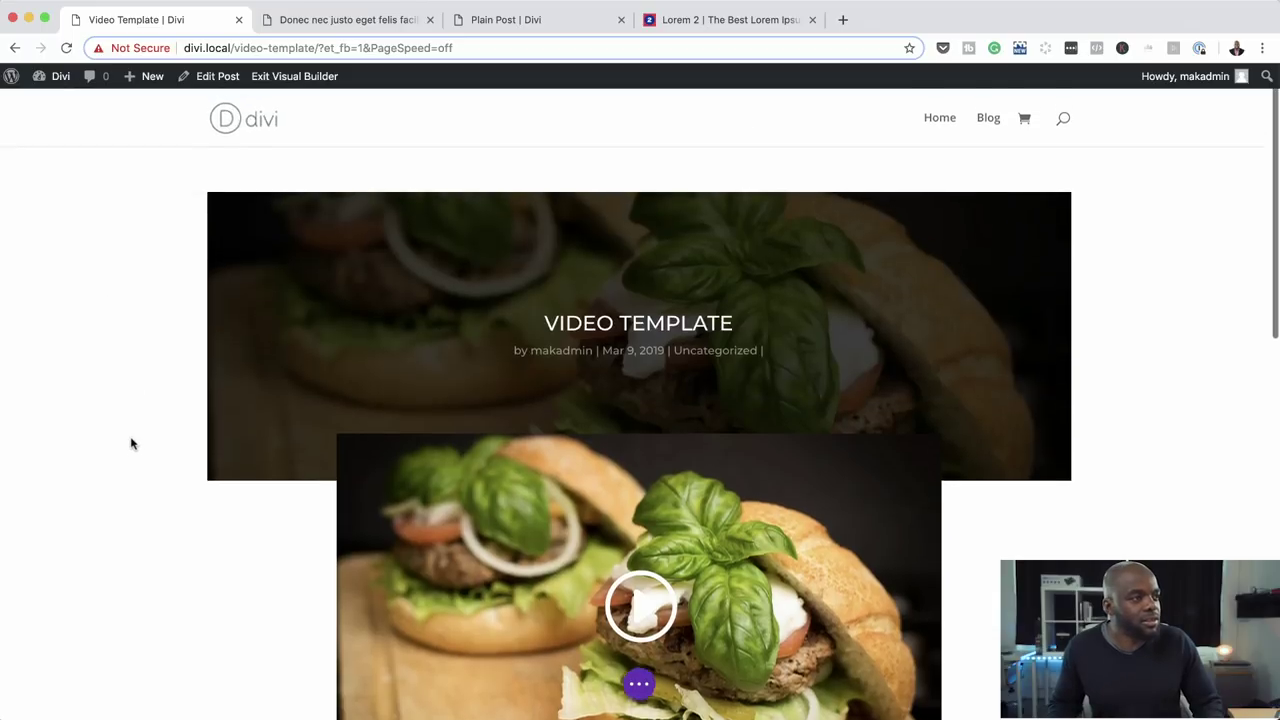
scroll(131, 441, down, 2)
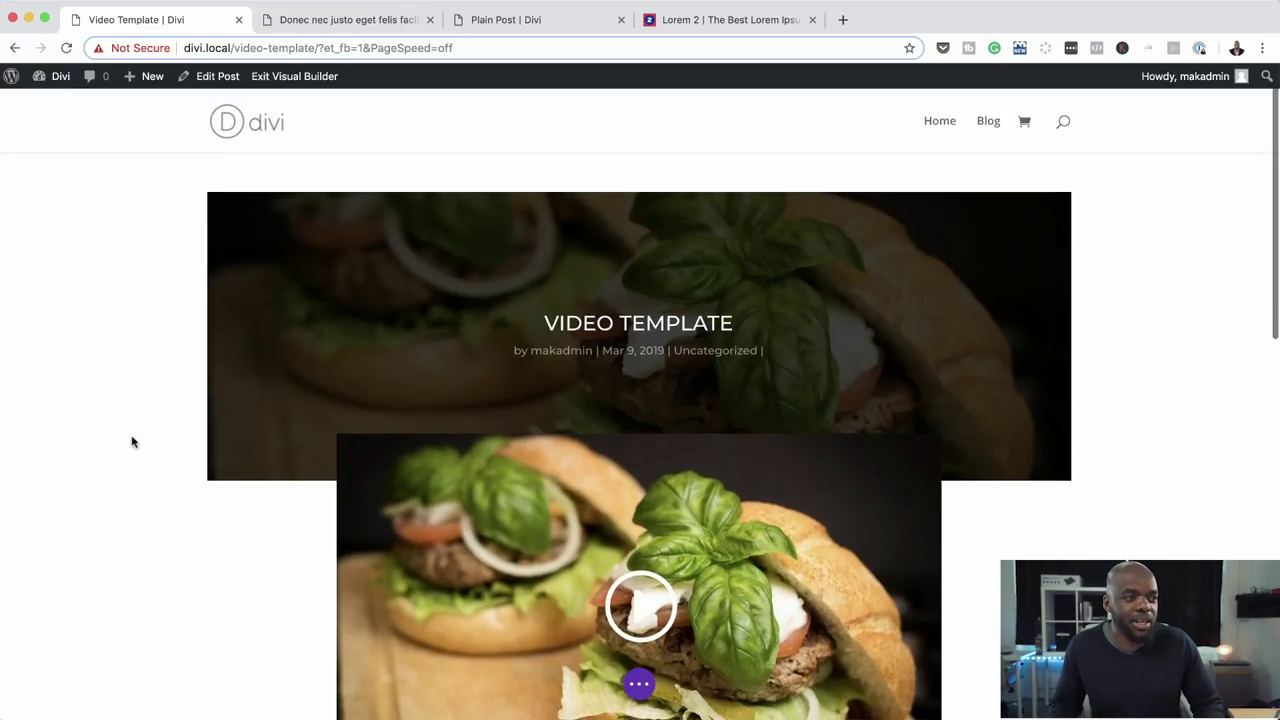
scroll(131, 440, down, 2)
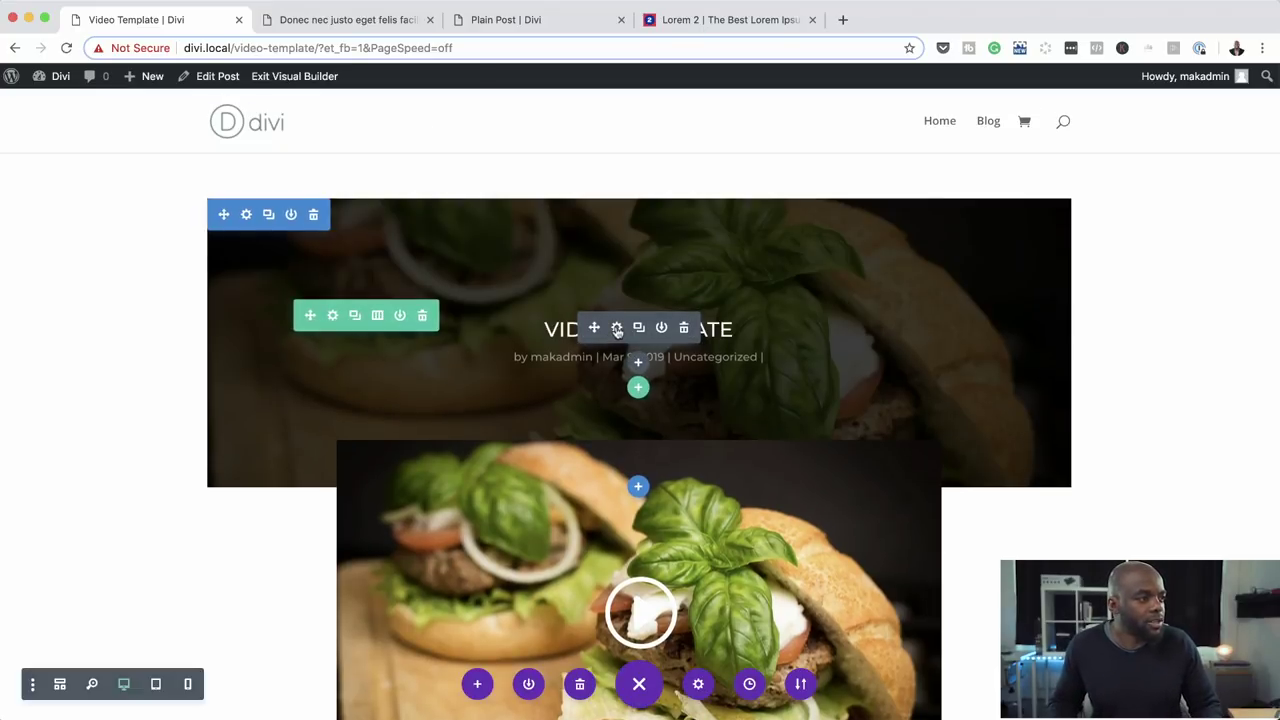
click(617, 328)
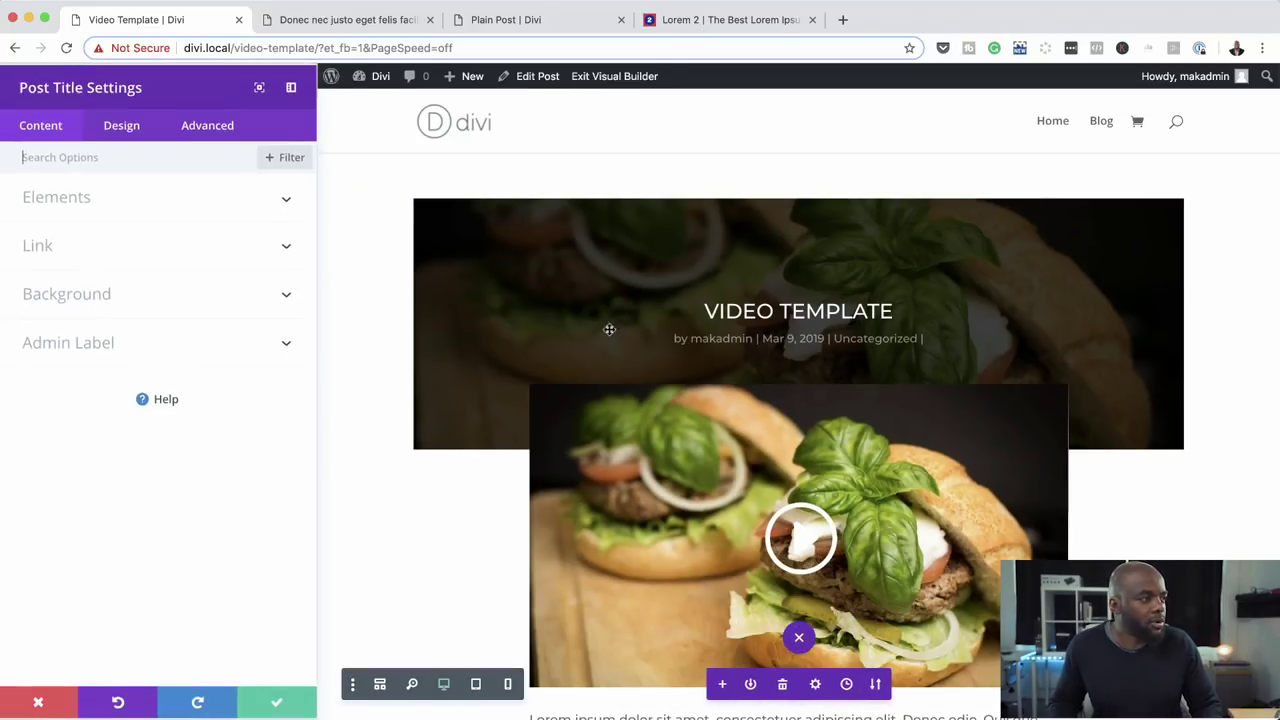
click(129, 127)
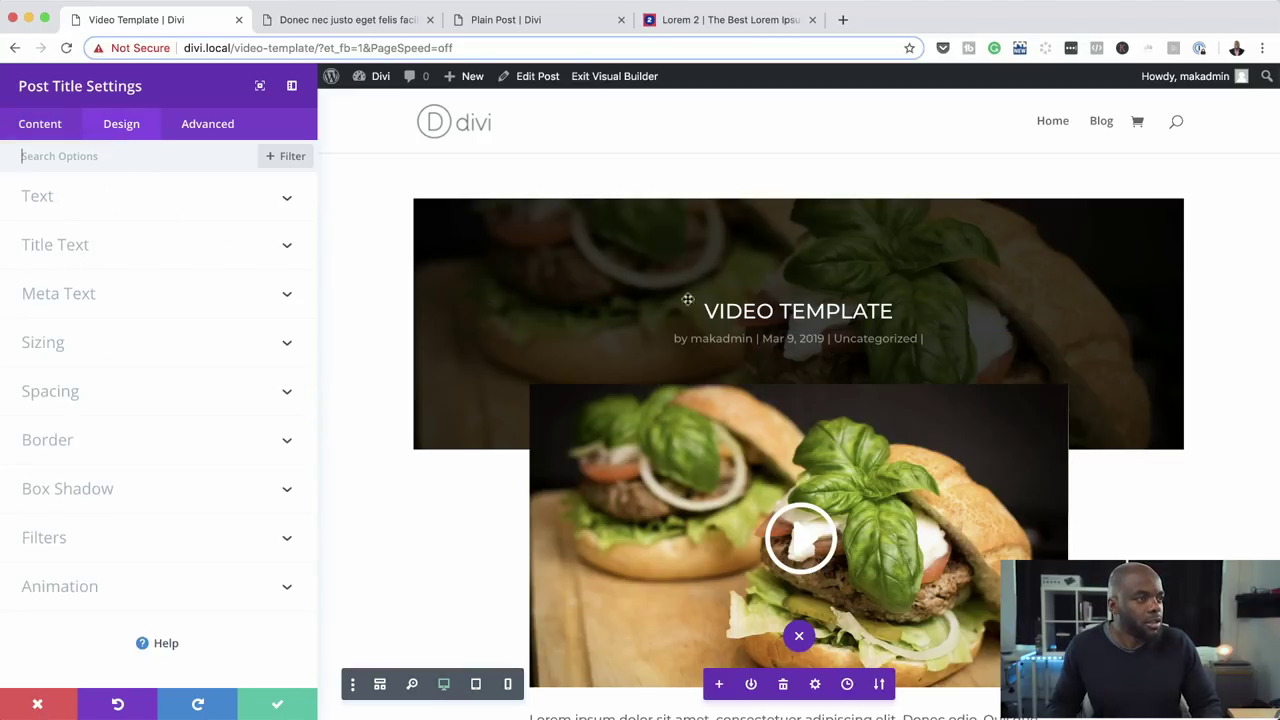
click(488, 304)
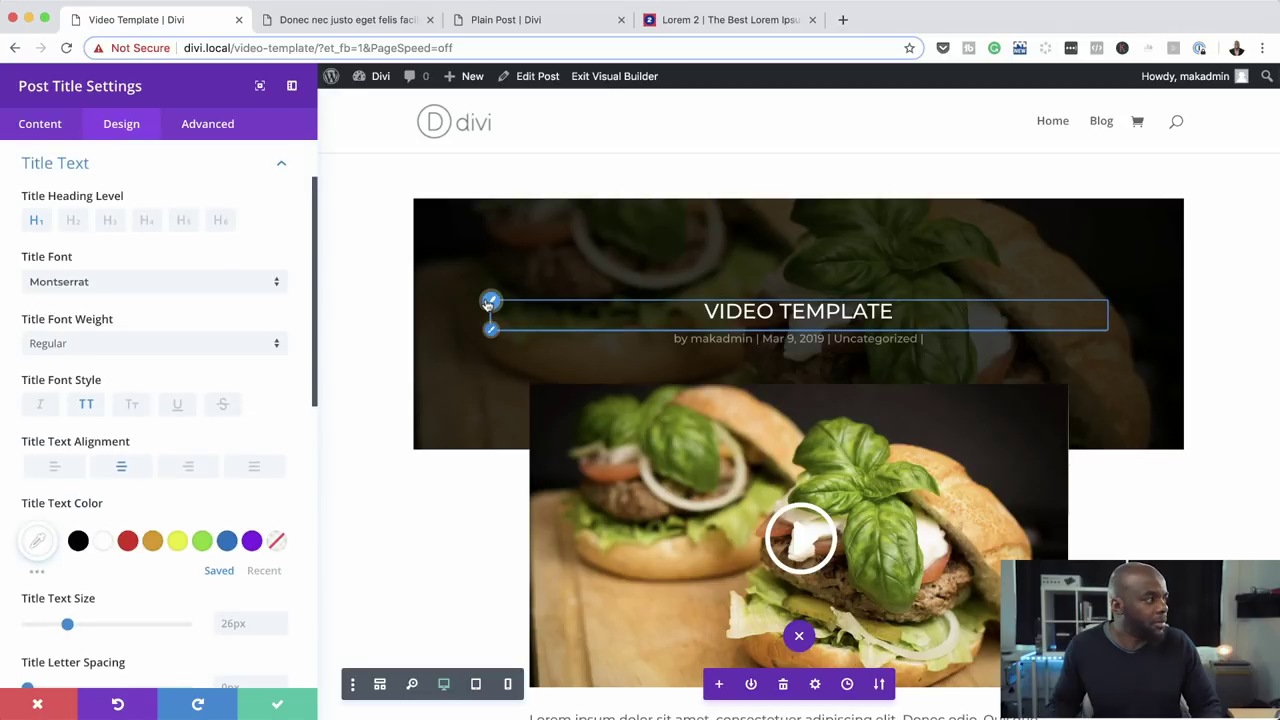
drag(68, 627, 77, 628)
scroll(172, 622, down, 3)
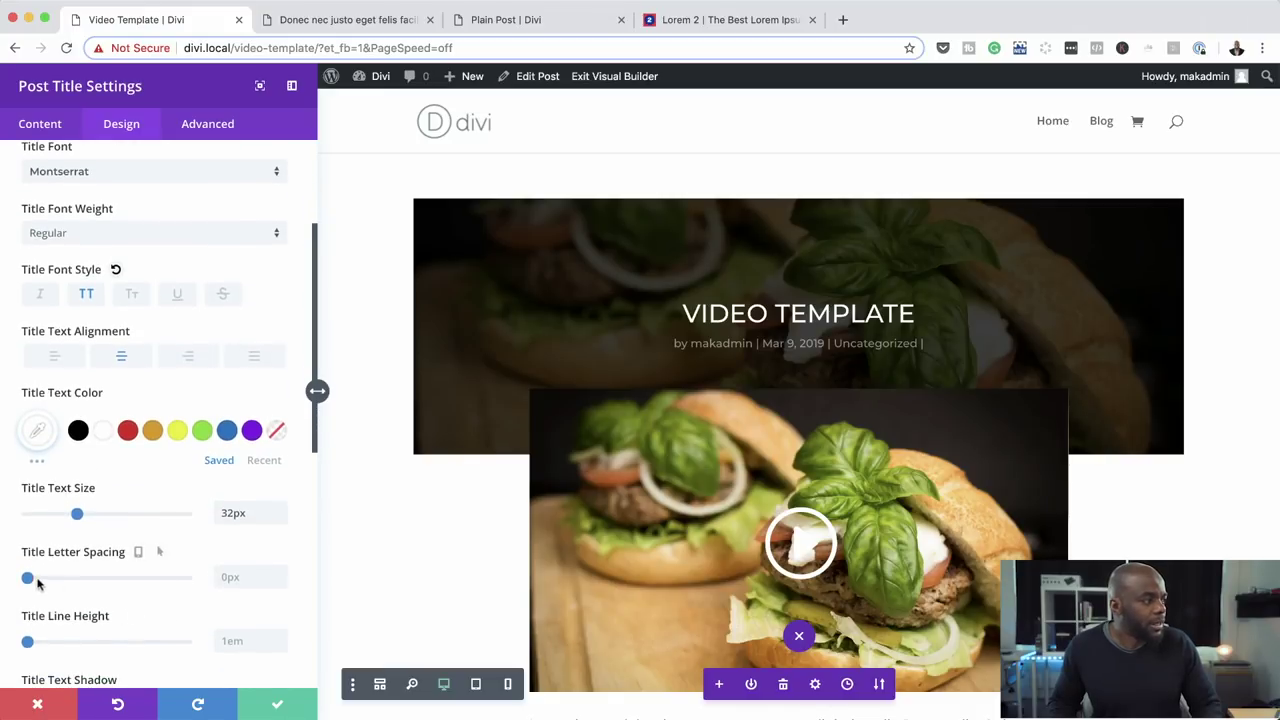
drag(29, 581, 33, 584)
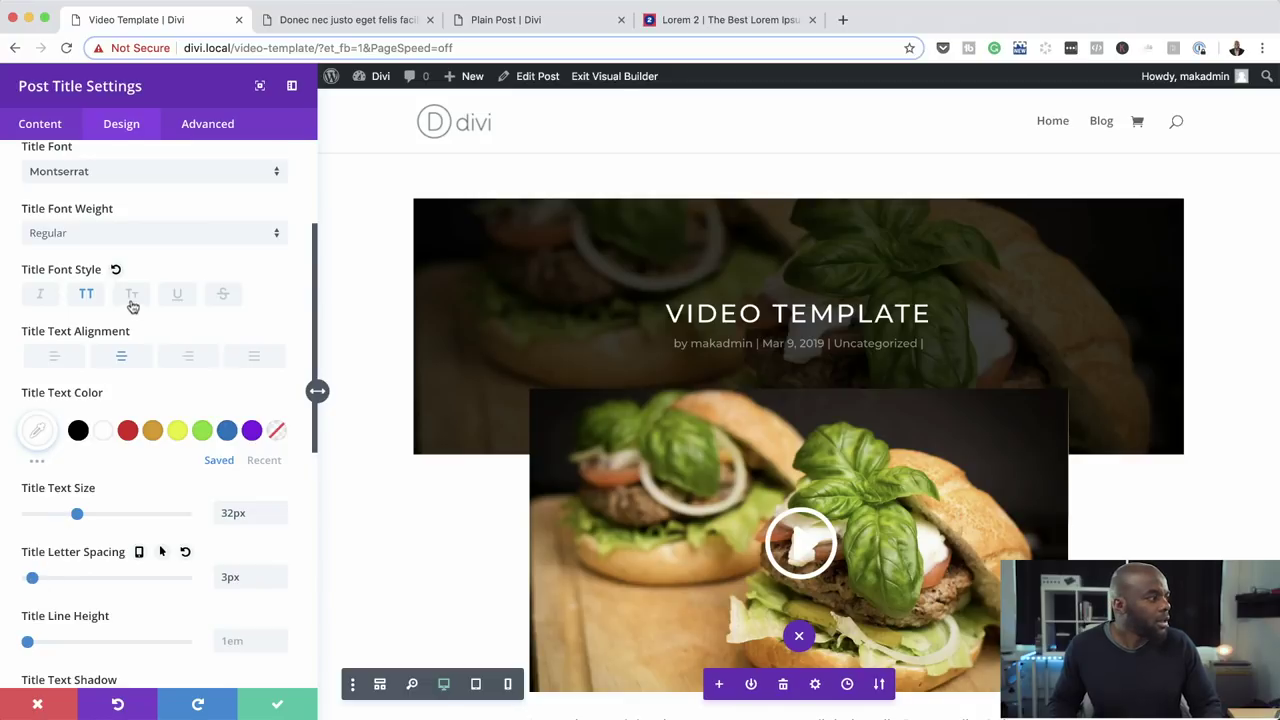
click(149, 234)
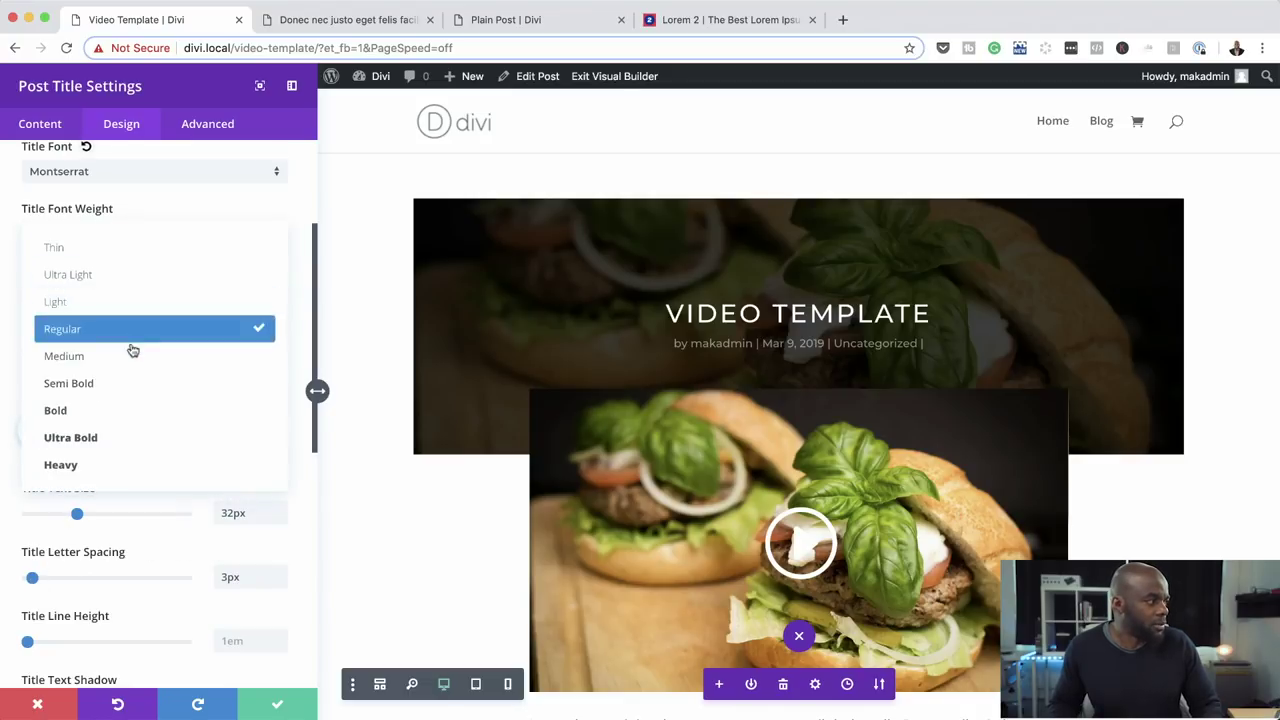
click(130, 383)
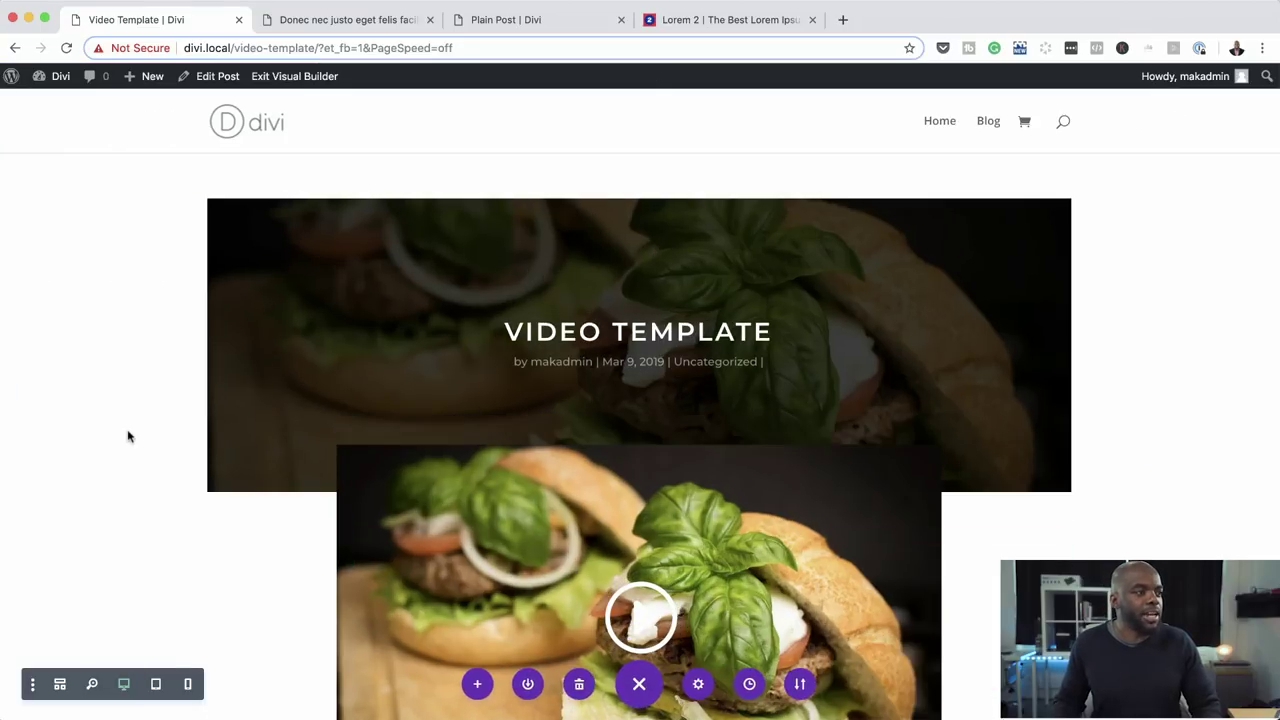
Review the video post's layout from title header to body text and compare it with the Plain Post page.
scroll(67, 400, down, 5)
scroll(67, 400, down, 2)
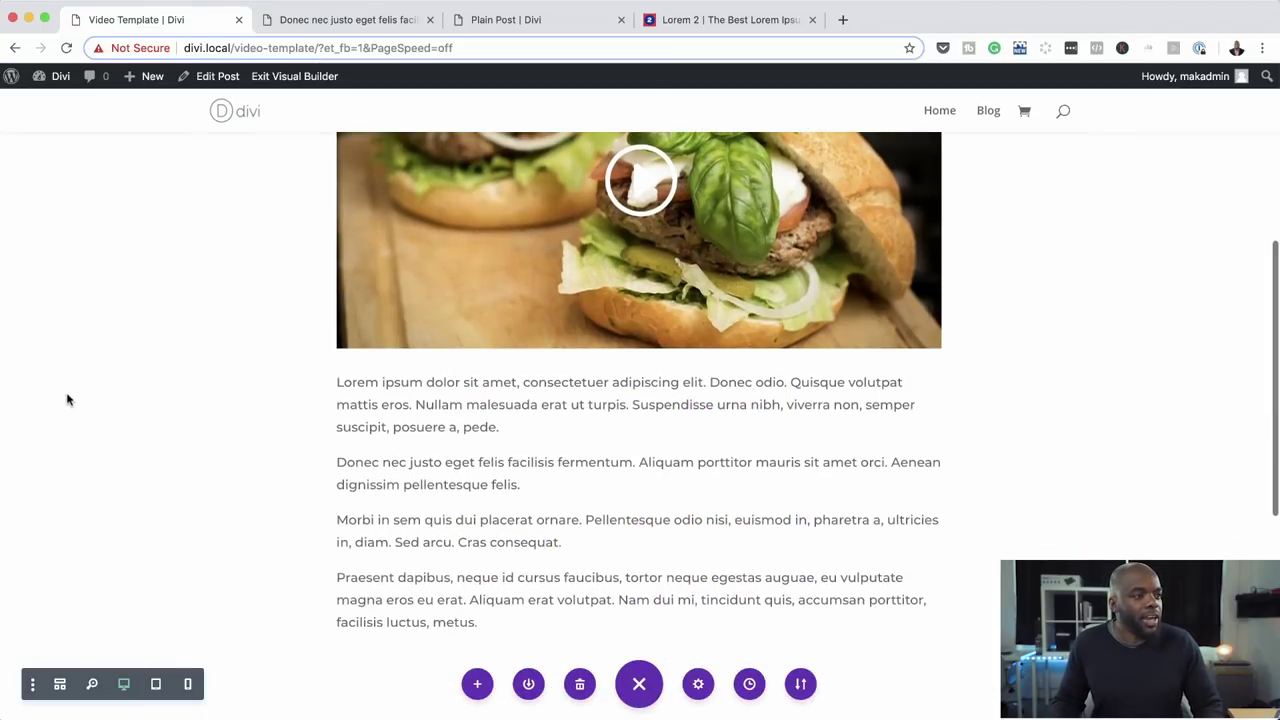
scroll(67, 400, up, 8)
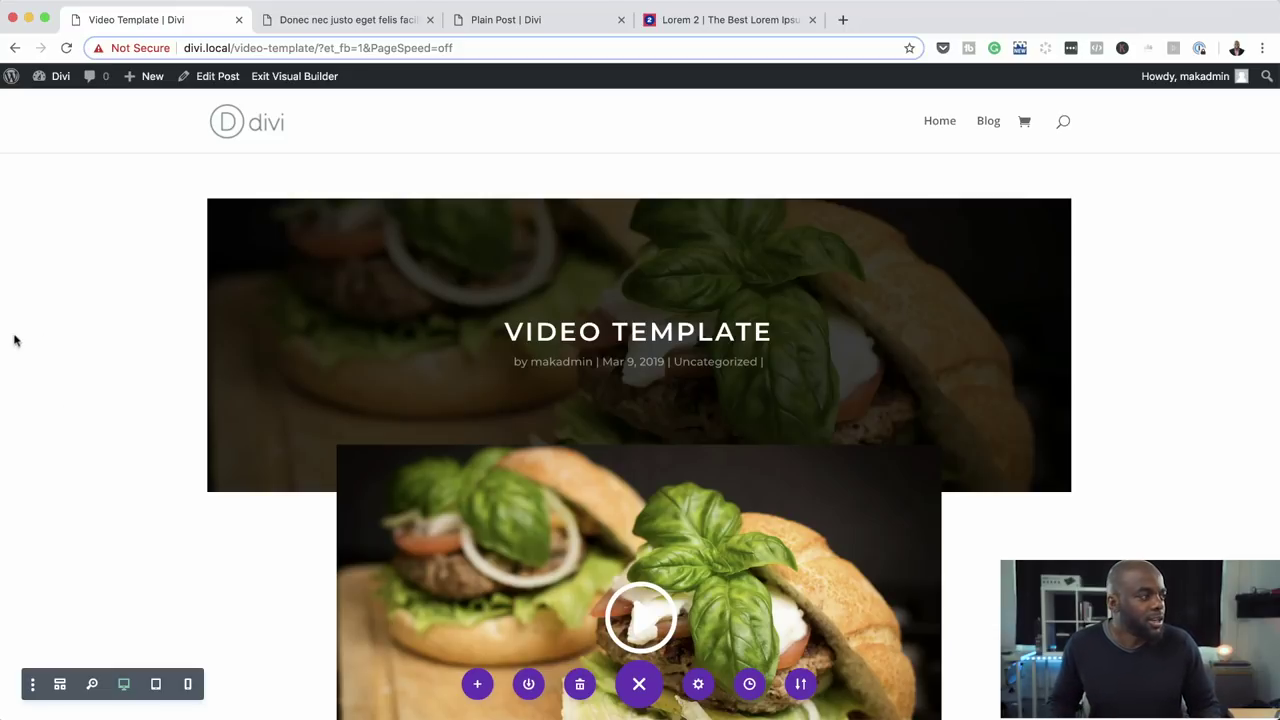
click(514, 20)
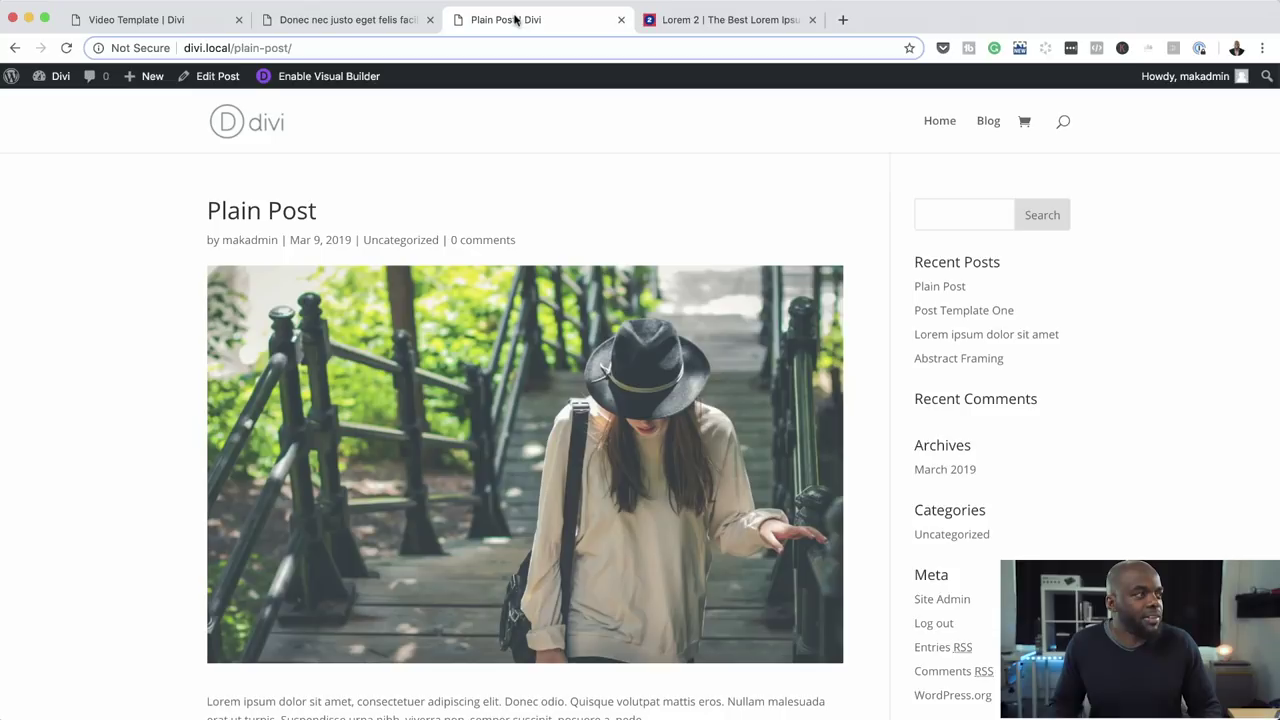
click(122, 20)
scroll(15, 492, down, 5)
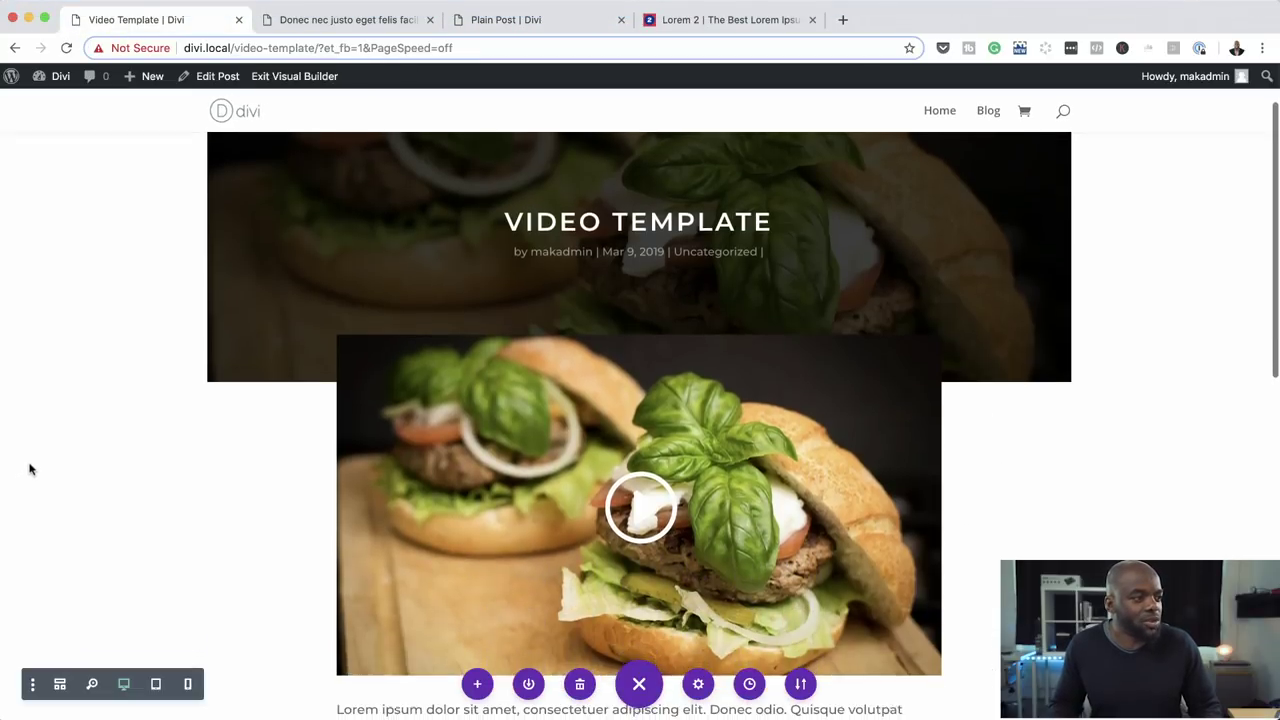
scroll(30, 469, down, 8)
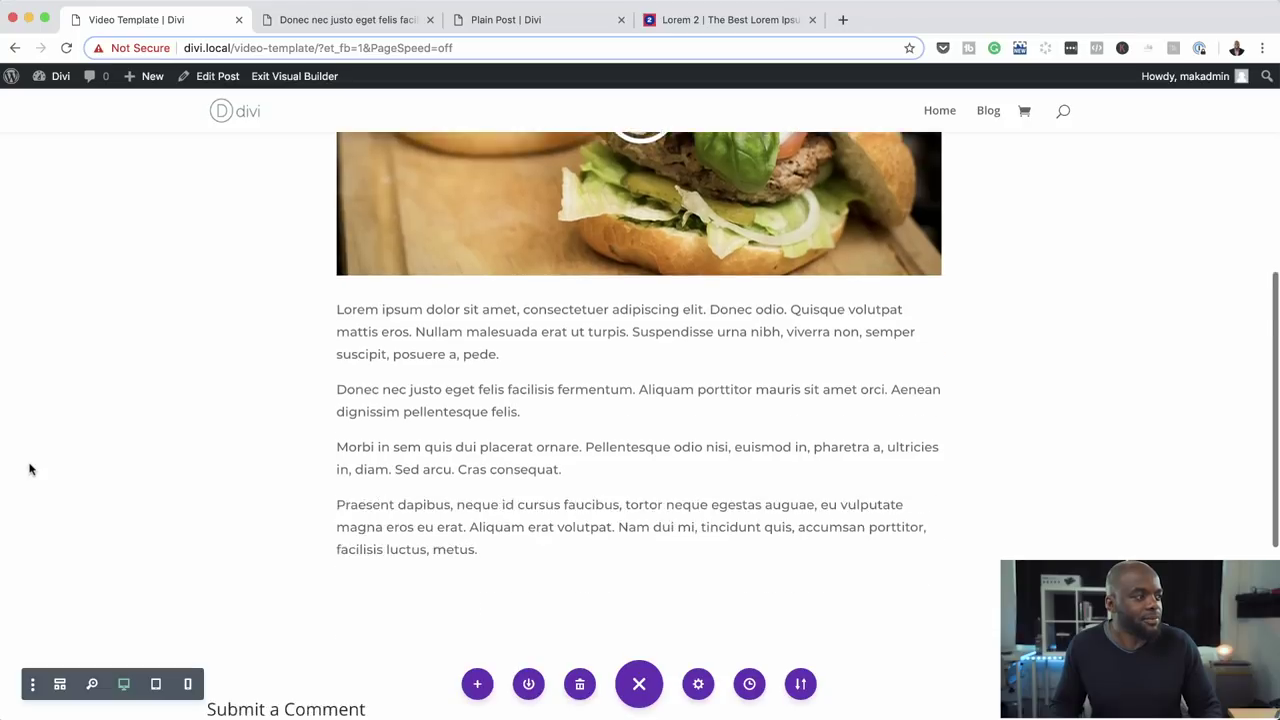
Insert a Social Media Follow module between the video and the body text.
scroll(30, 469, up, 15)
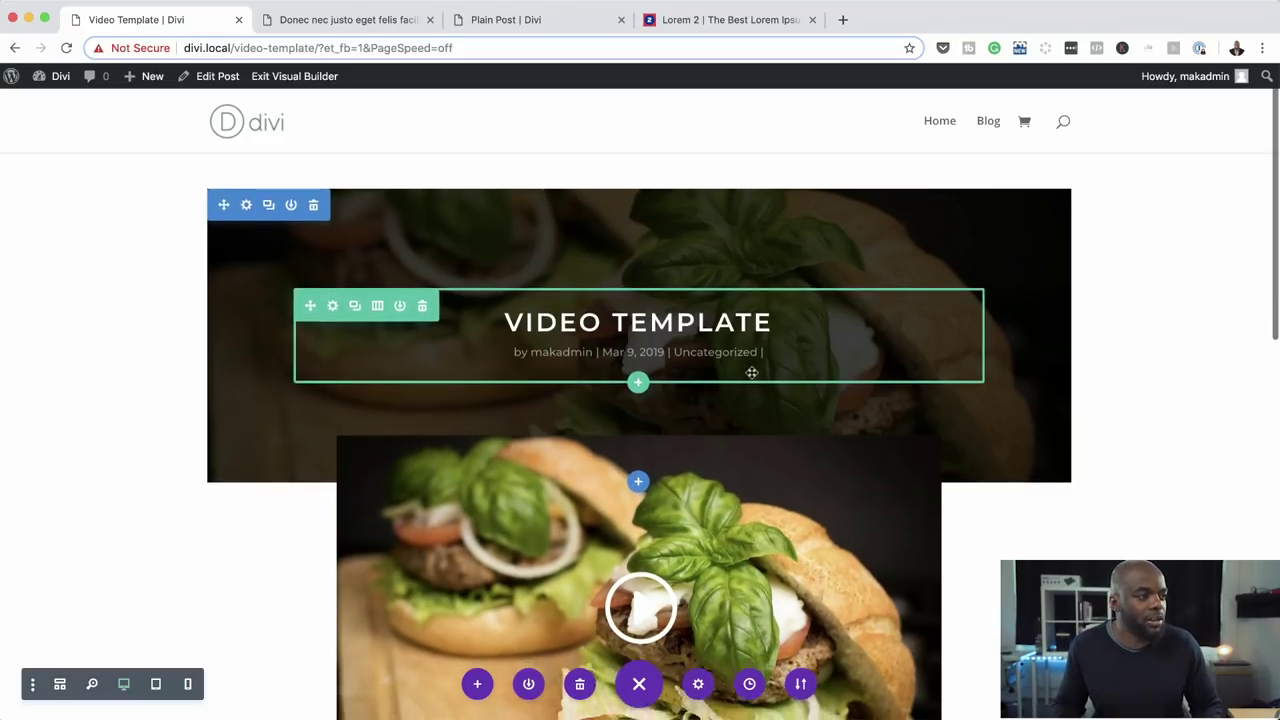
scroll(750, 375, down, 2)
scroll(788, 432, down, 5)
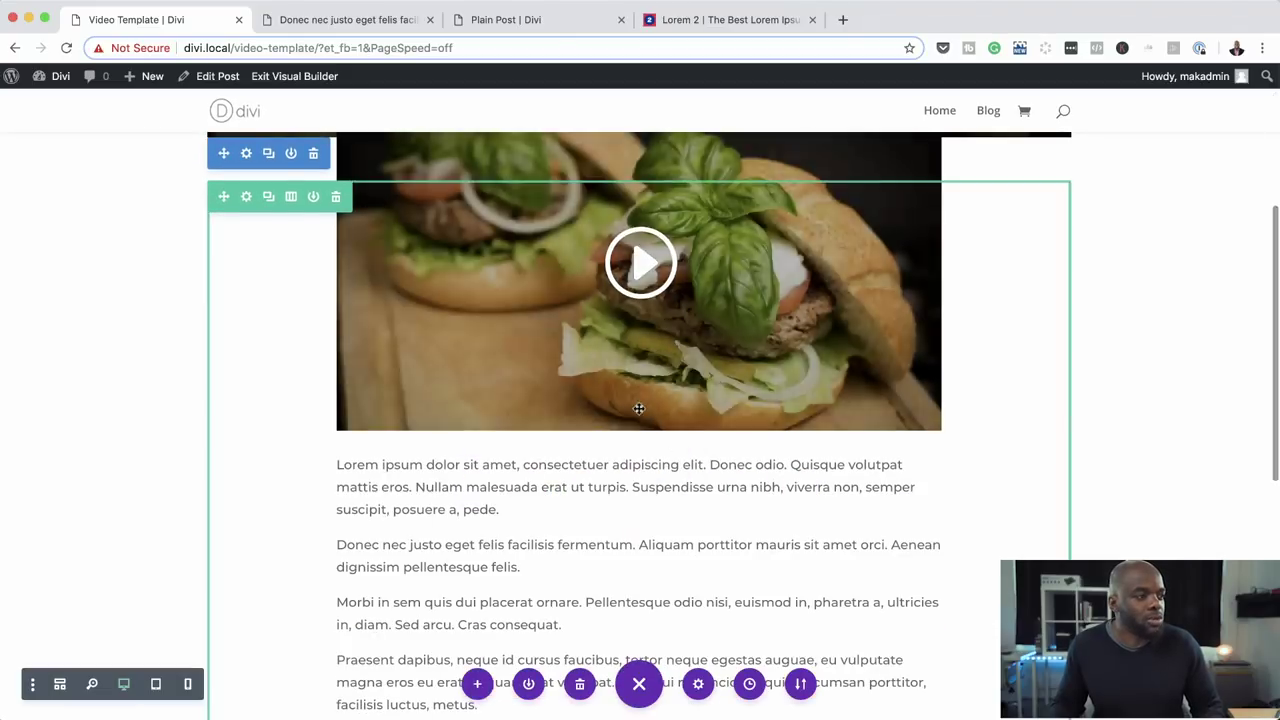
click(639, 403)
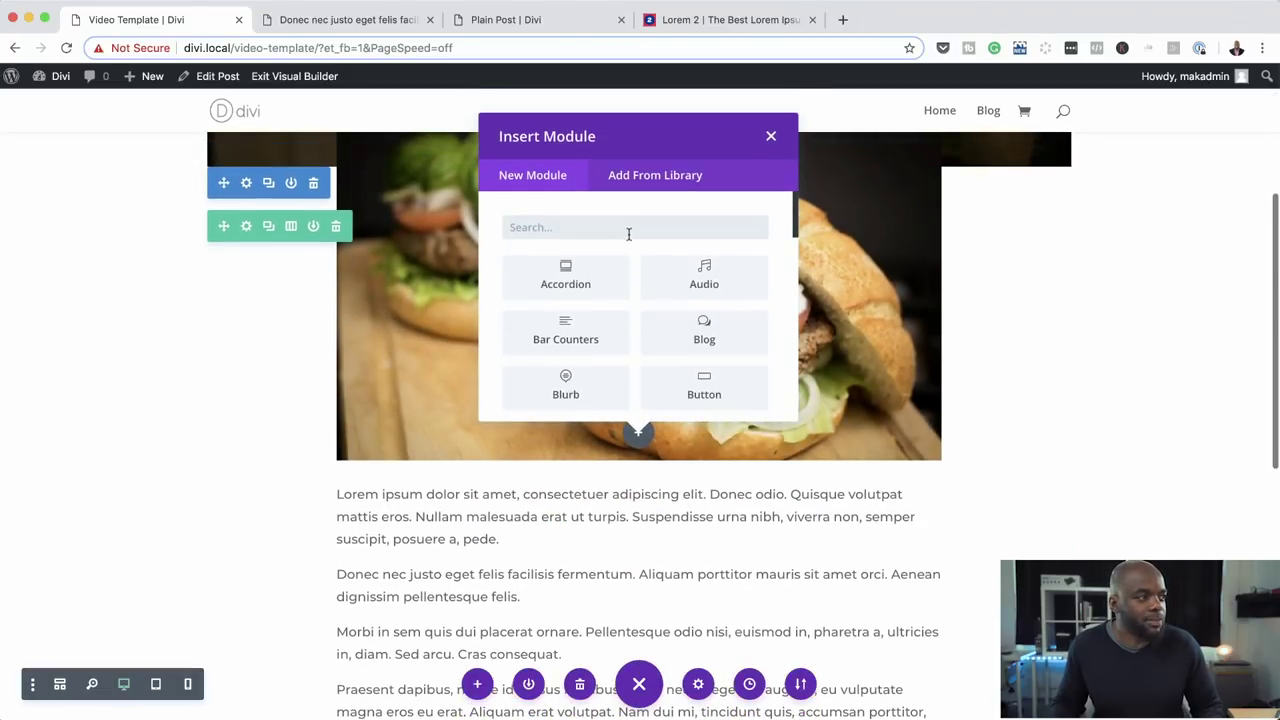
text(soci)
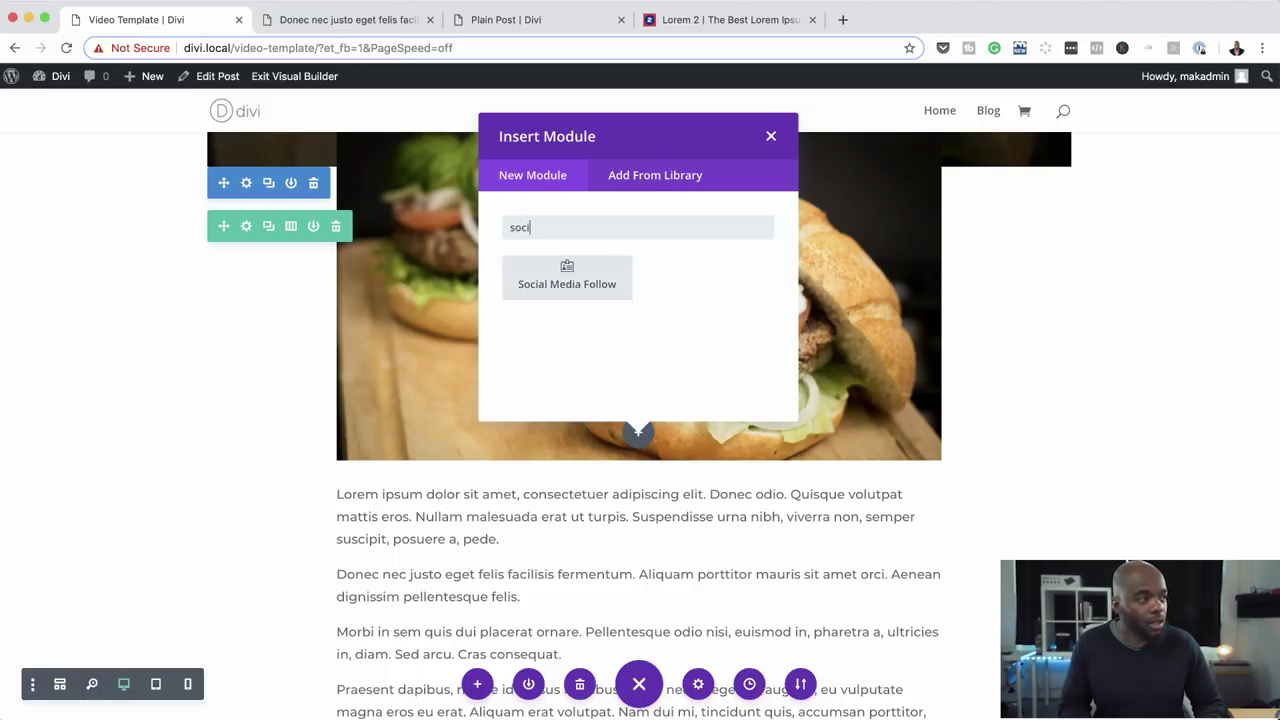
click(591, 288)
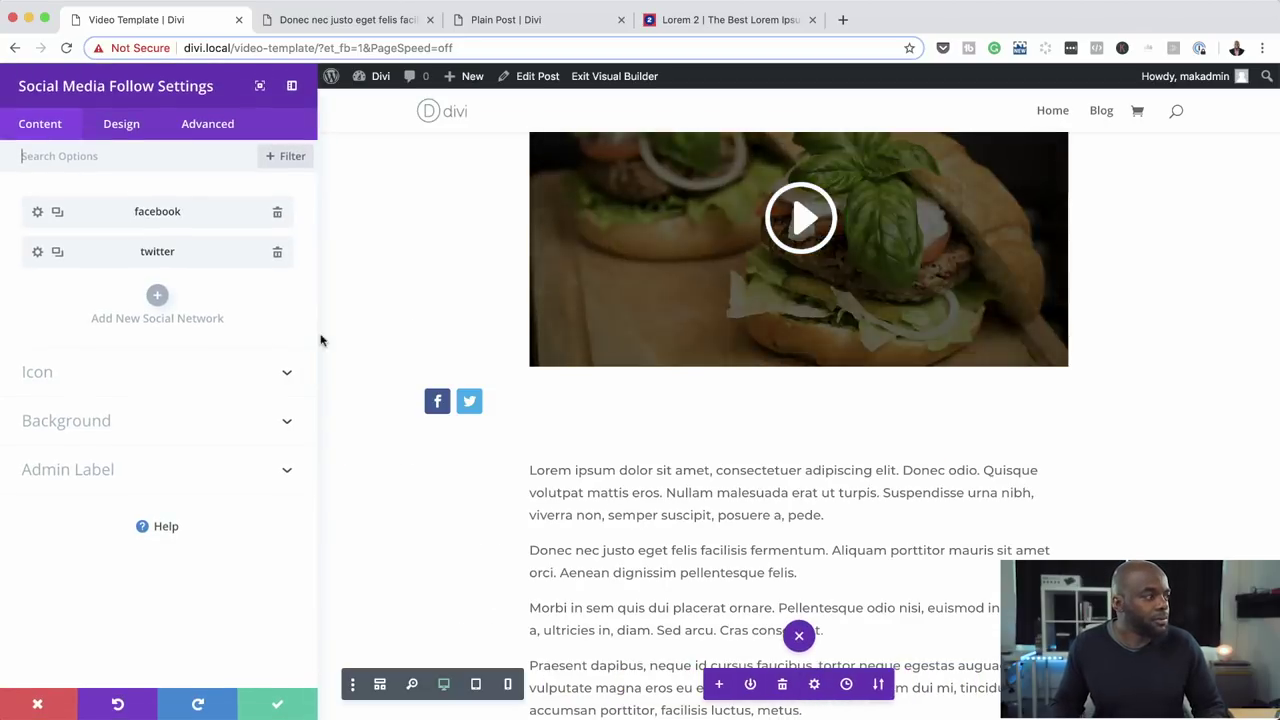
Add Pinterest and Instagram as new social networks in the Social Media Follow module.
click(157, 298)
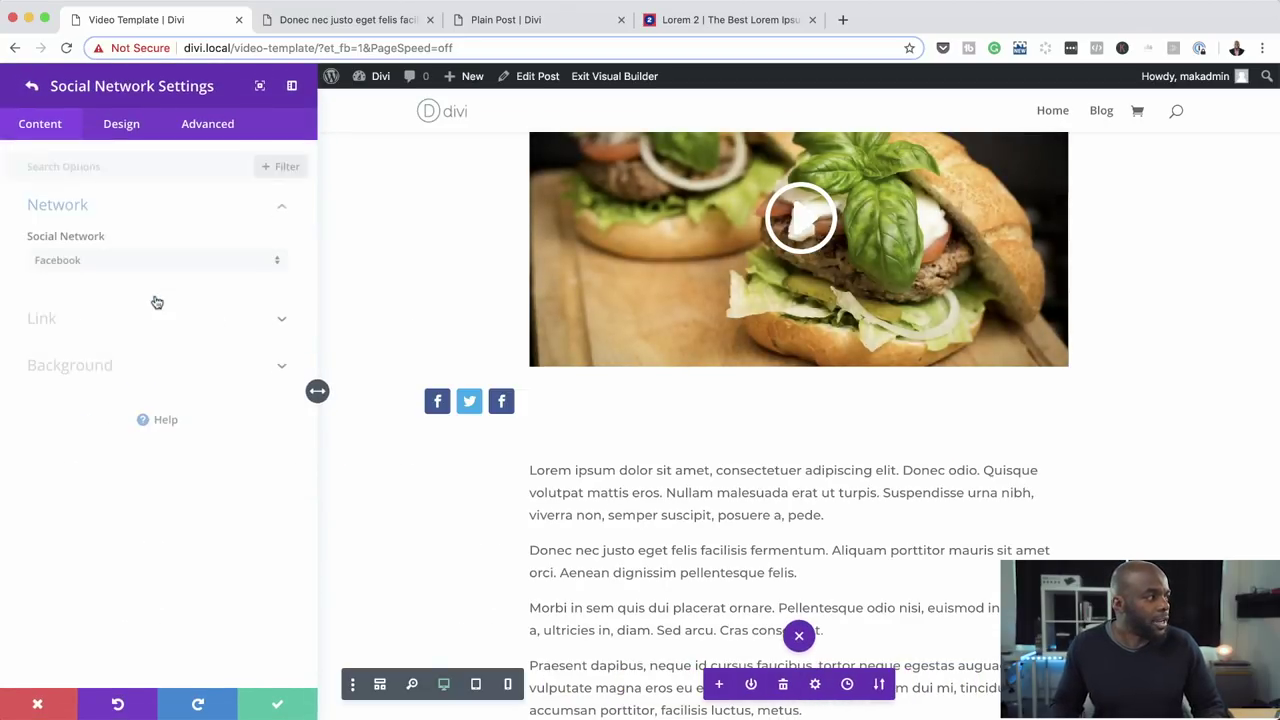
click(51, 255)
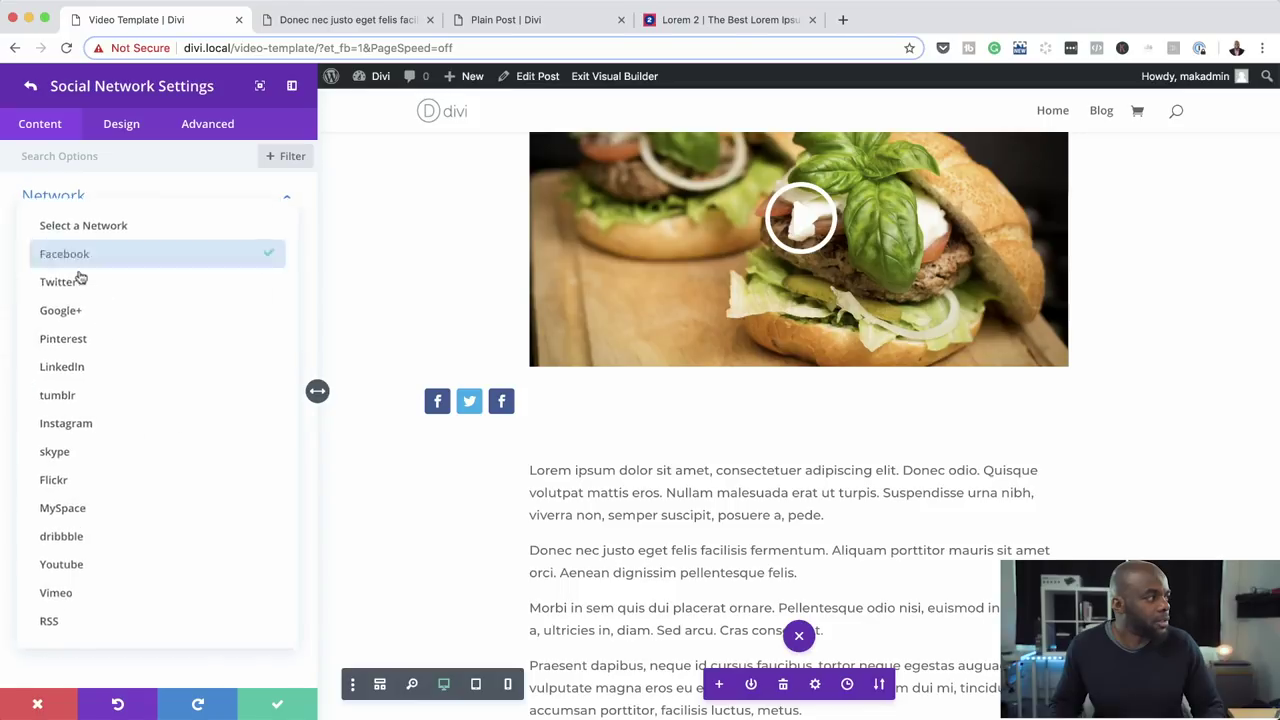
click(82, 340)
click(30, 86)
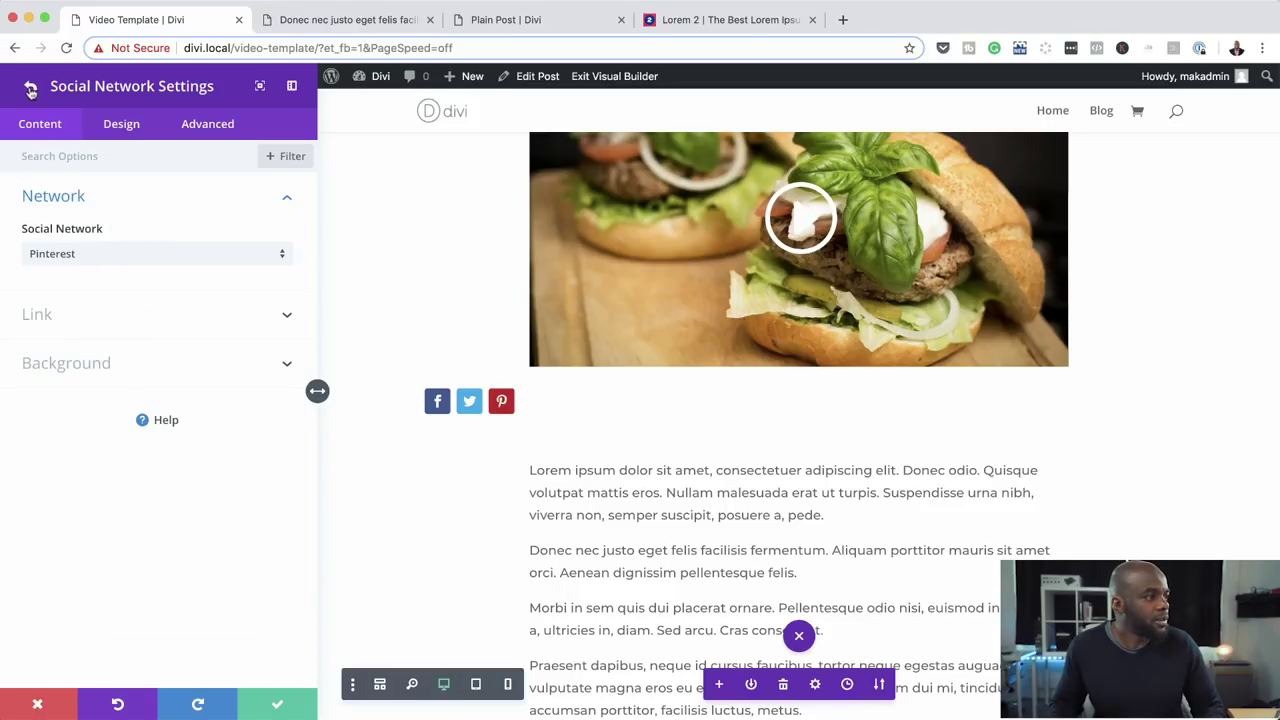
click(148, 340)
click(74, 253)
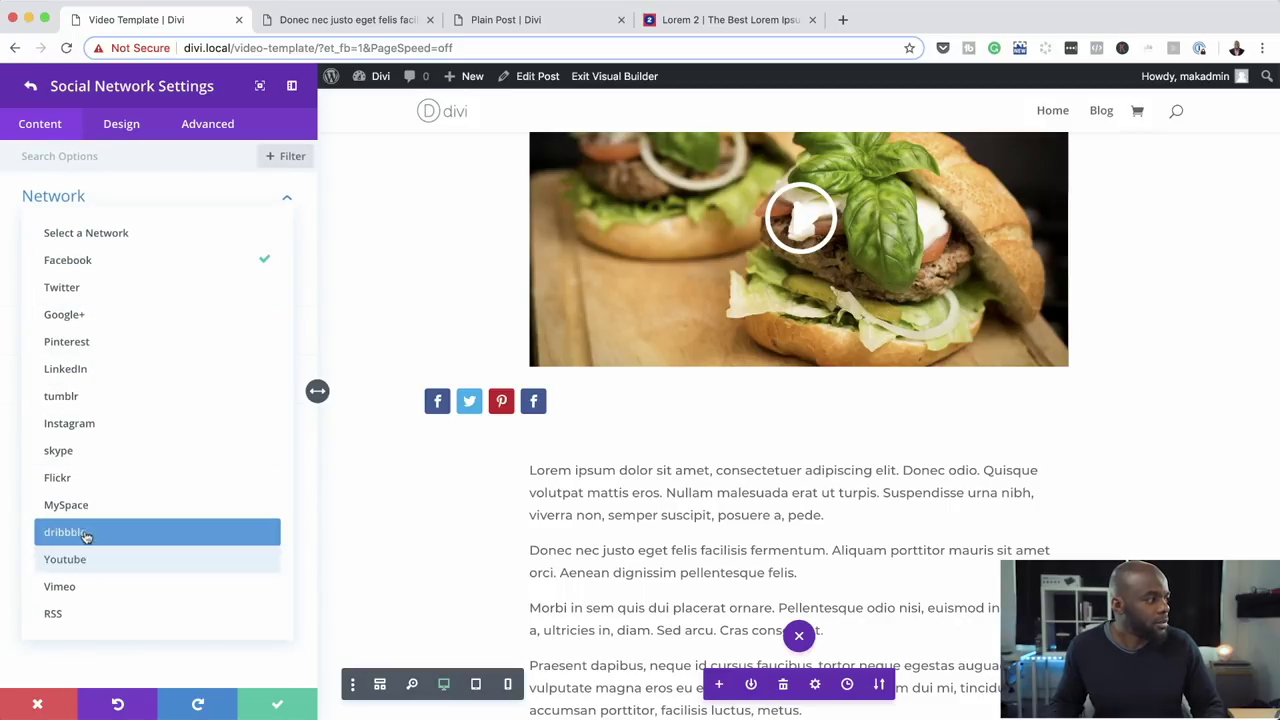
click(91, 432)
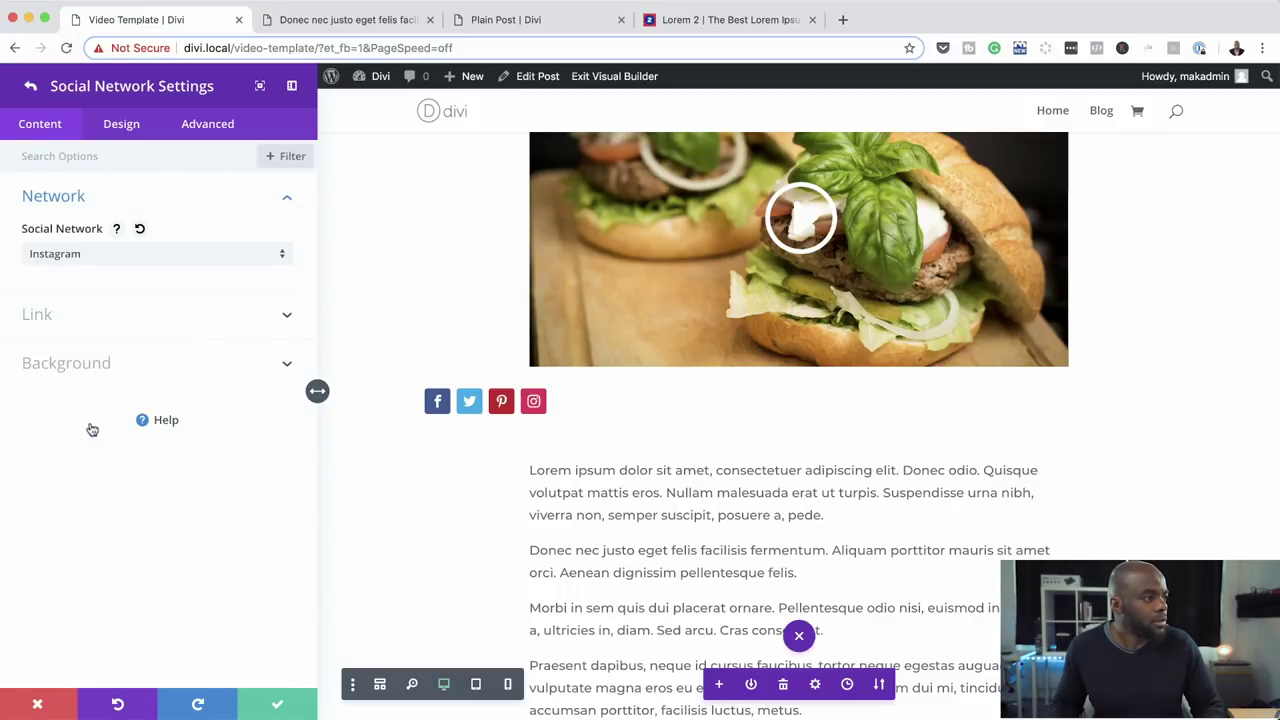
click(32, 88)
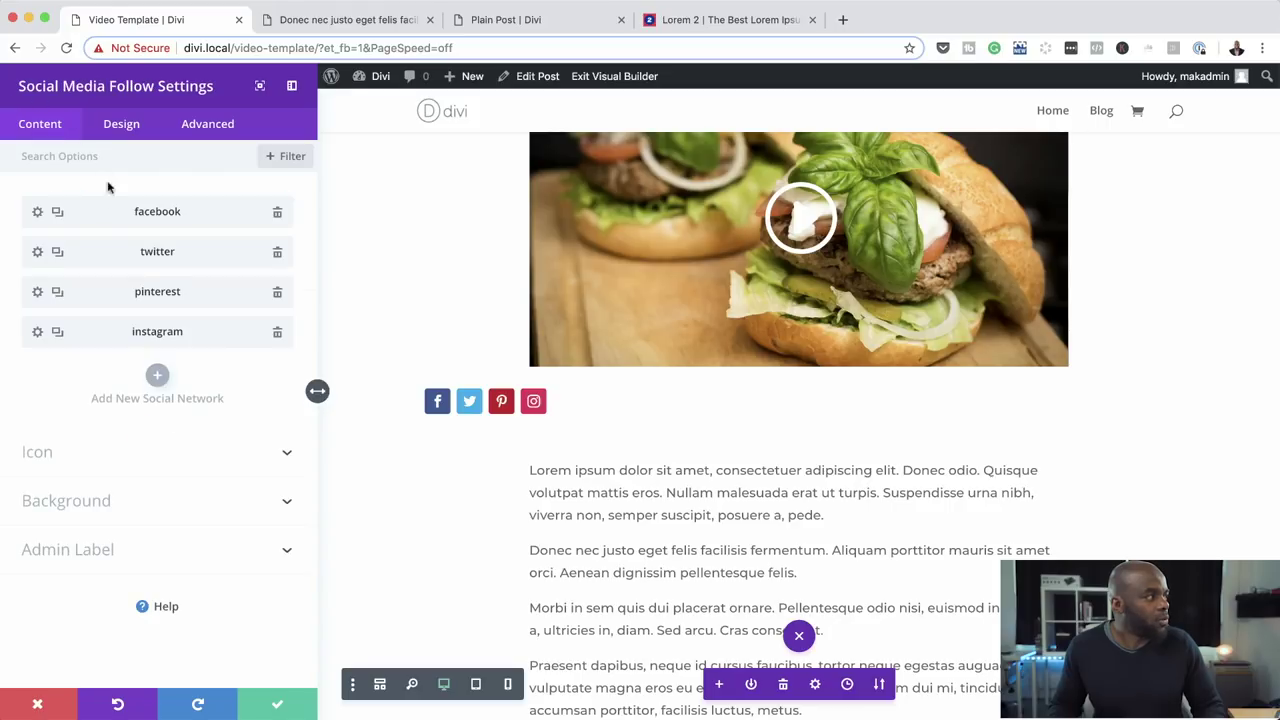
Add LinkedIn as another social network in the Social Media Follow module.
click(157, 377)
click(63, 258)
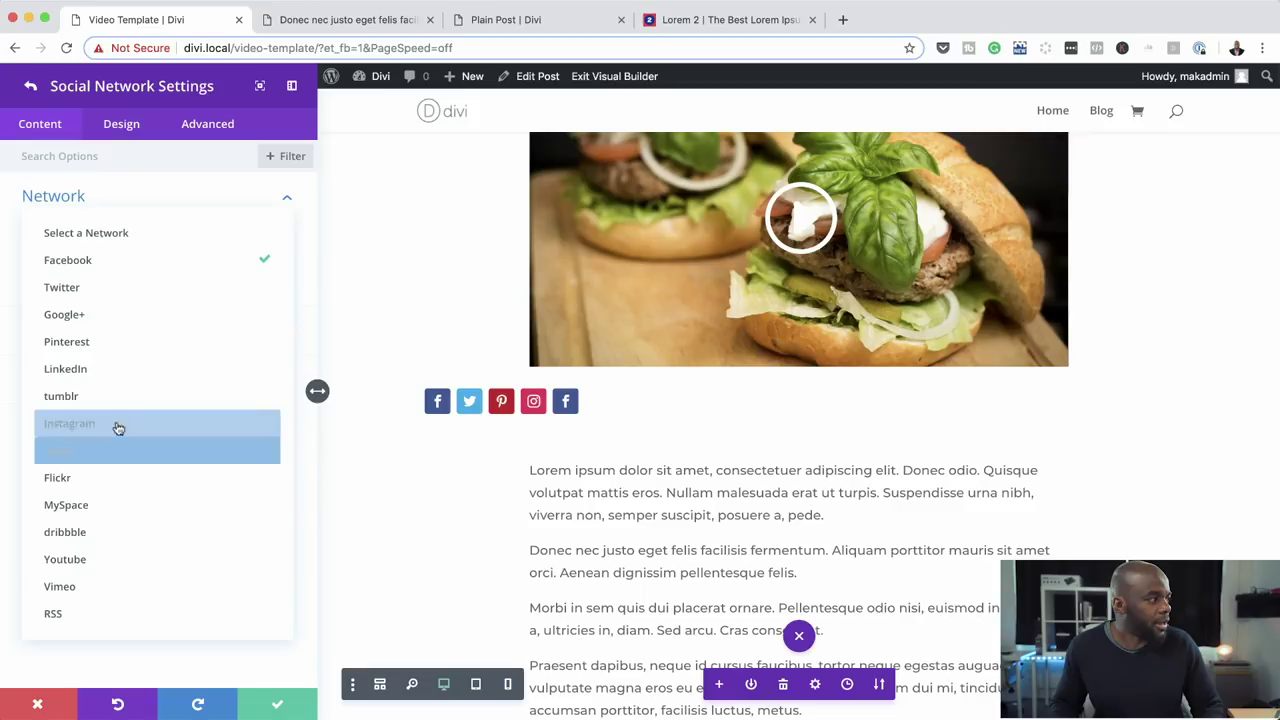
click(126, 368)
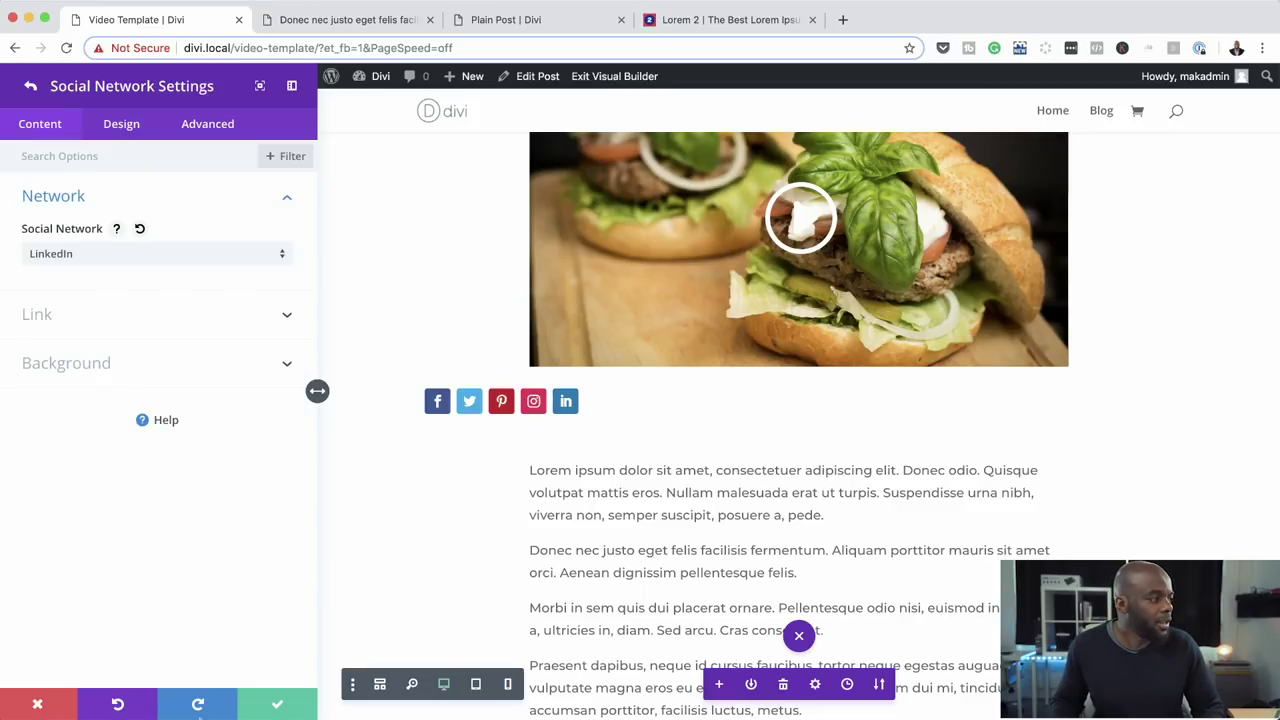
click(33, 88)
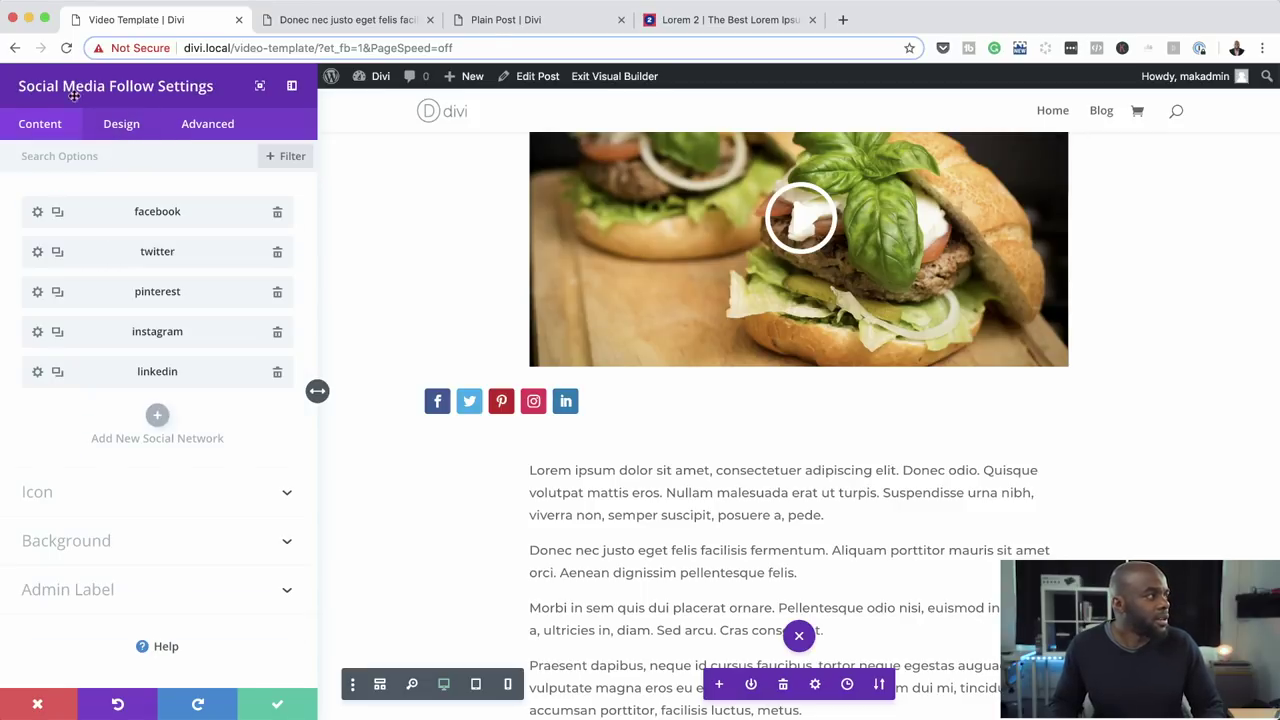
Set the social icons' item alignment to center and save the Social Media Follow module.
click(138, 127)
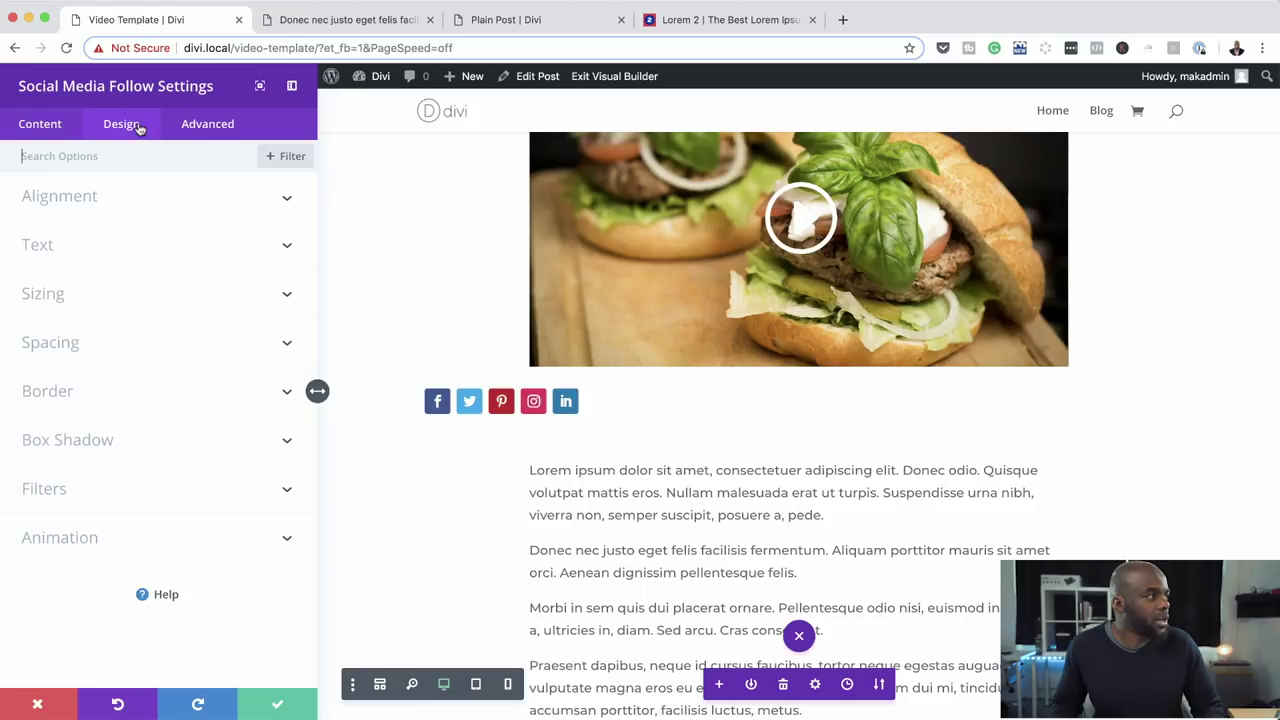
click(80, 195)
click(155, 255)
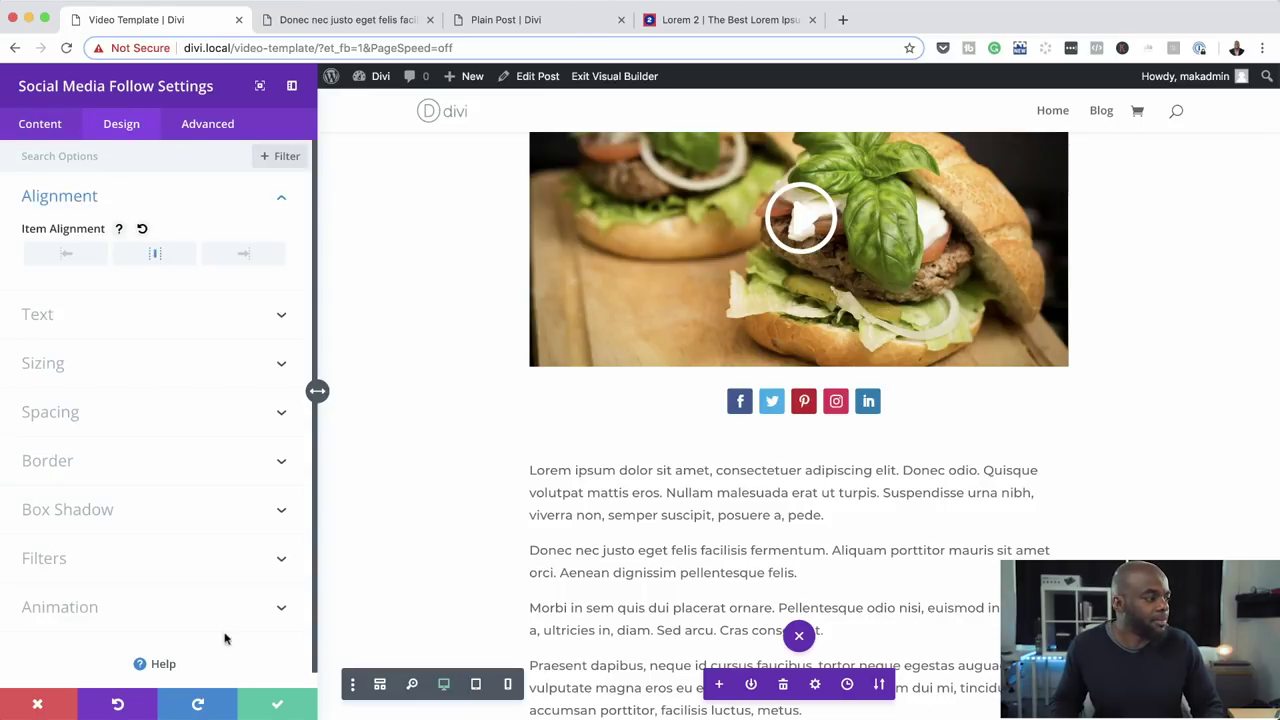
click(276, 704)
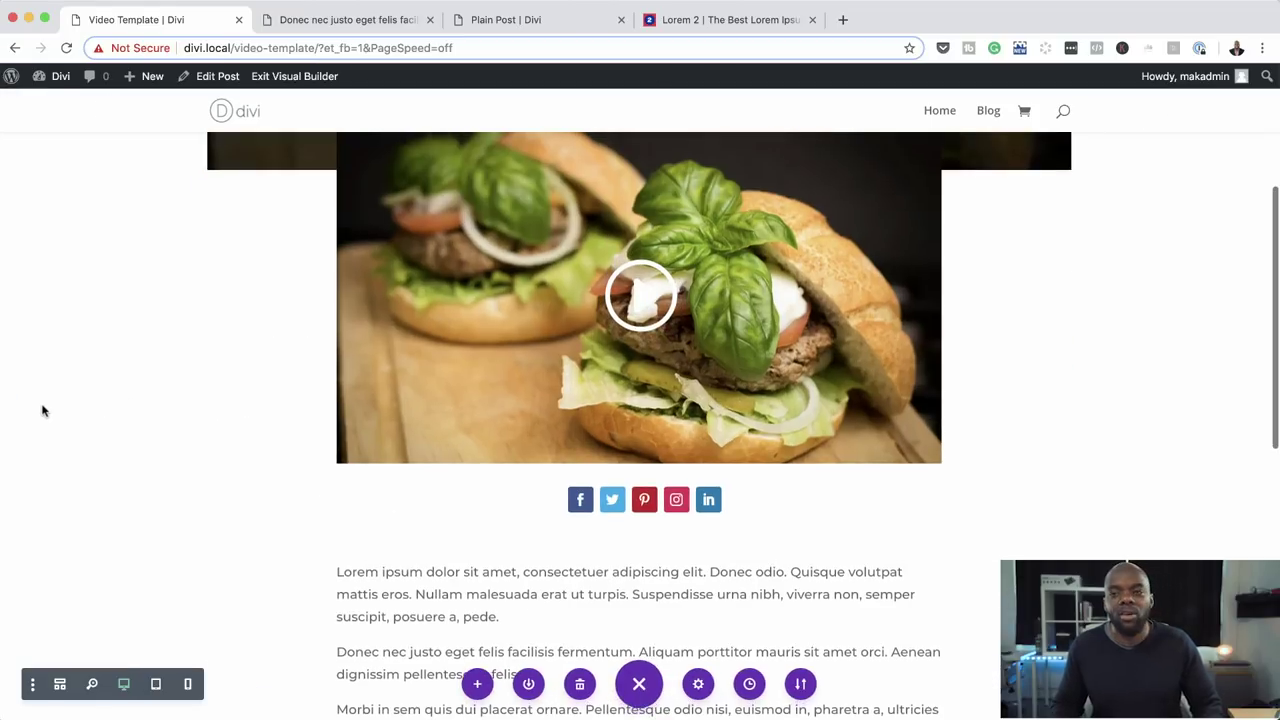